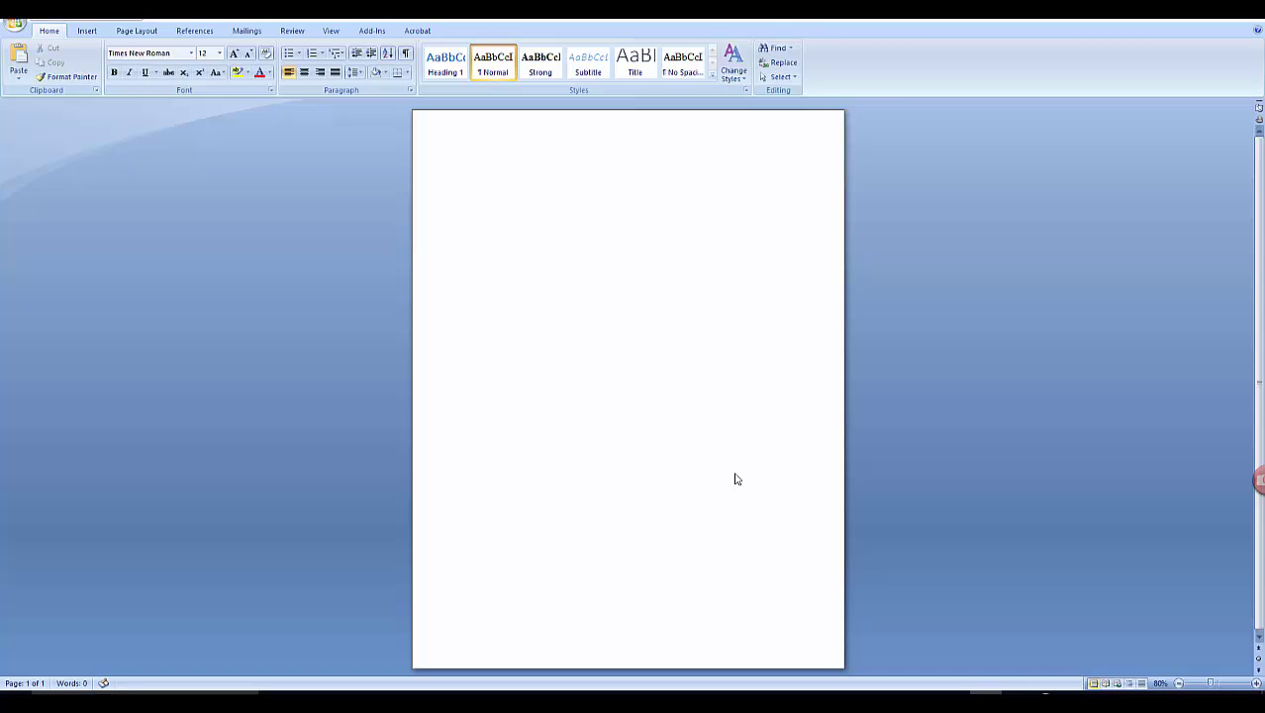
# - Open the Styles pane and float it over the middle of the page
pyautogui.keyDown('ctrl'); pyautogui.scroll(3, 735, 479); pyautogui.keyUp('ctrl')
pyautogui.keyDown('ctrl'); pyautogui.scroll(1, 735, 479); pyautogui.keyUp('ctrl')
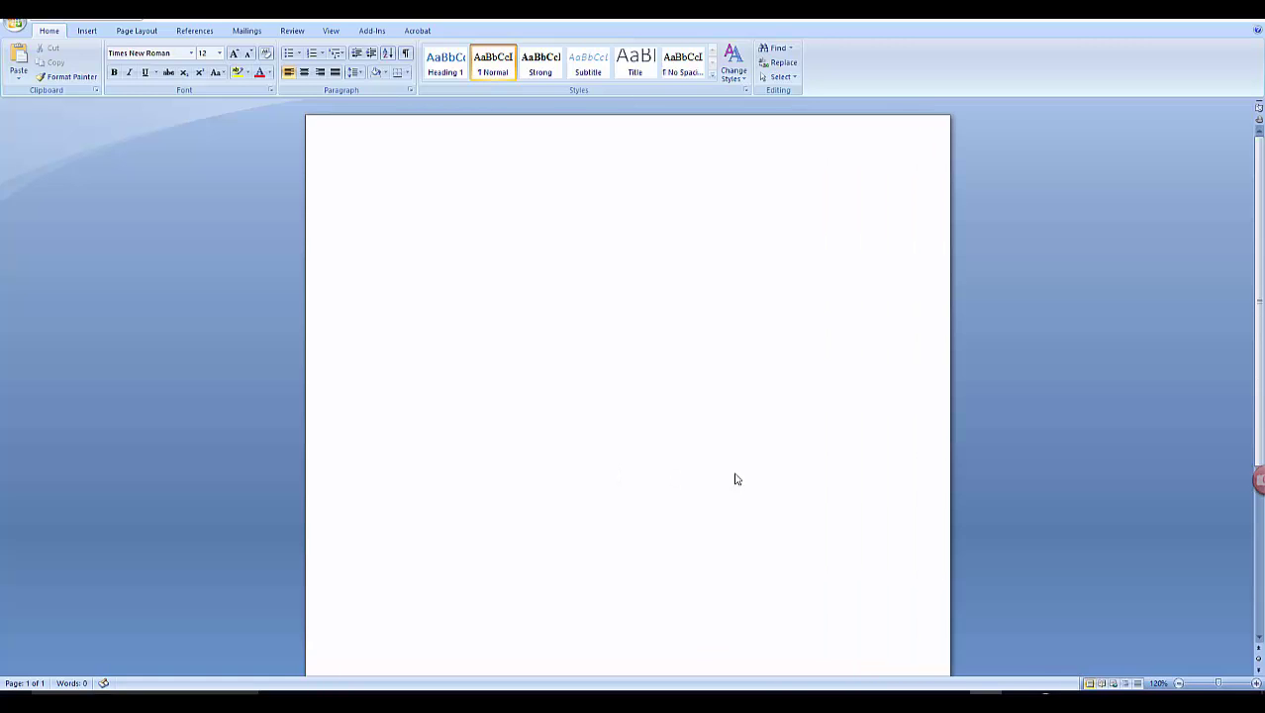
pyautogui.keyDown('ctrl'); pyautogui.scroll(1, 735, 479); pyautogui.keyUp('ctrl')
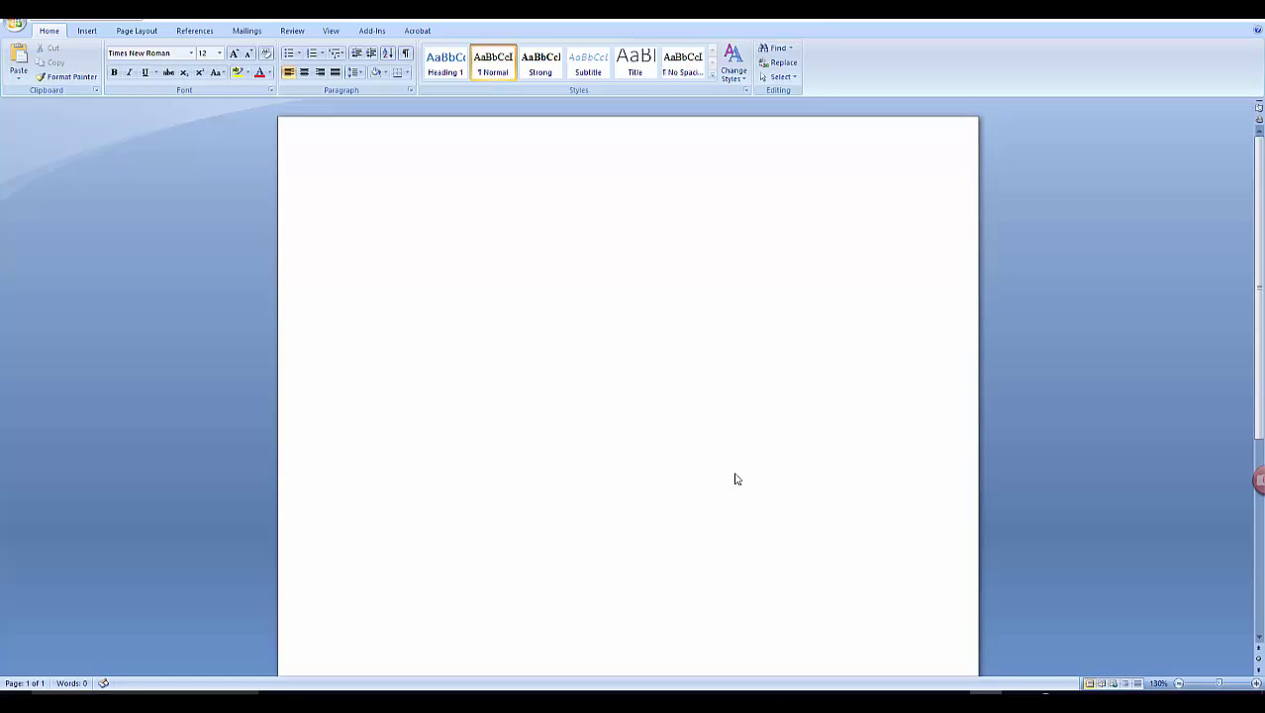
pyautogui.keyDown('ctrl'); pyautogui.scroll(2, 735, 479); pyautogui.keyUp('ctrl')
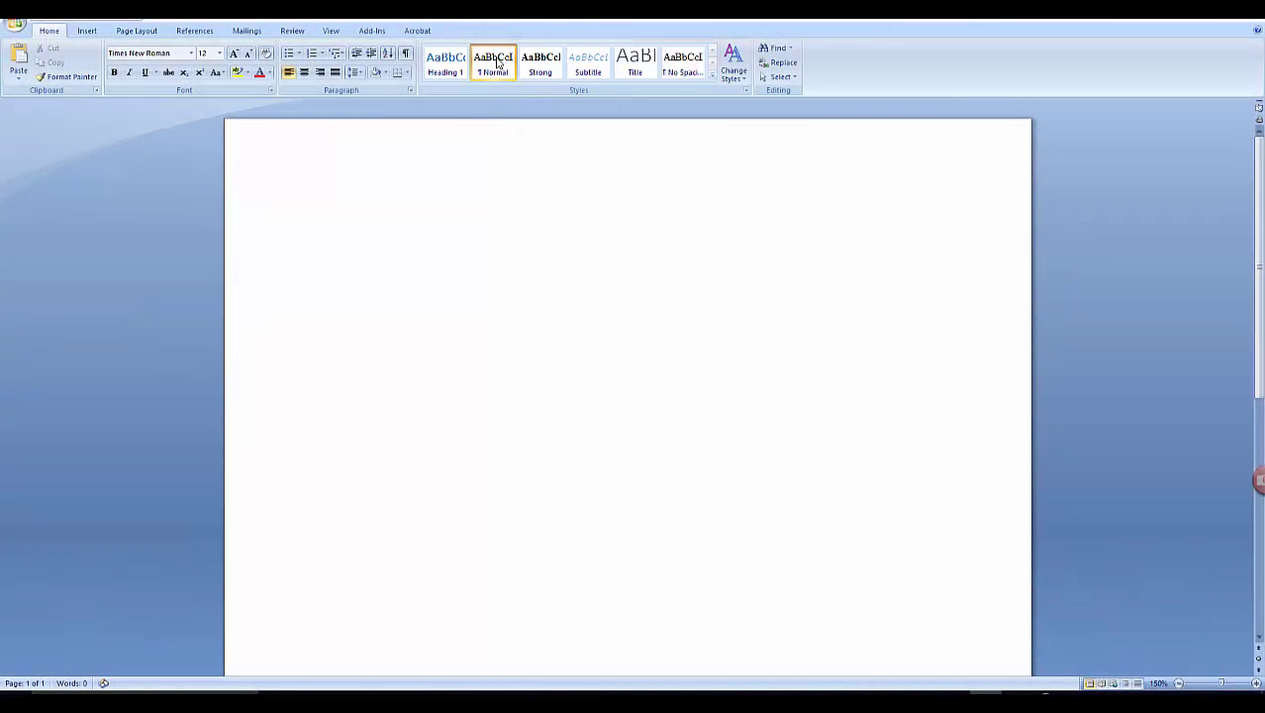
pyautogui.rightClick(495, 62)
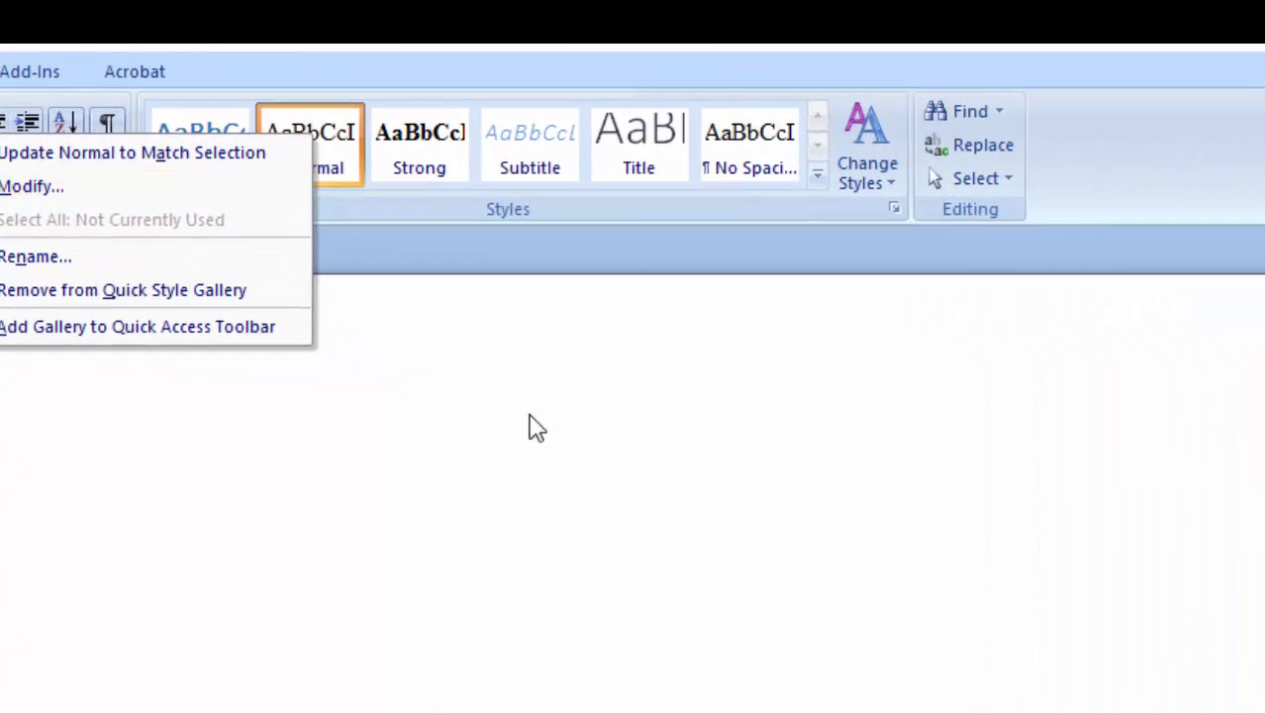
pyautogui.click(547, 440)
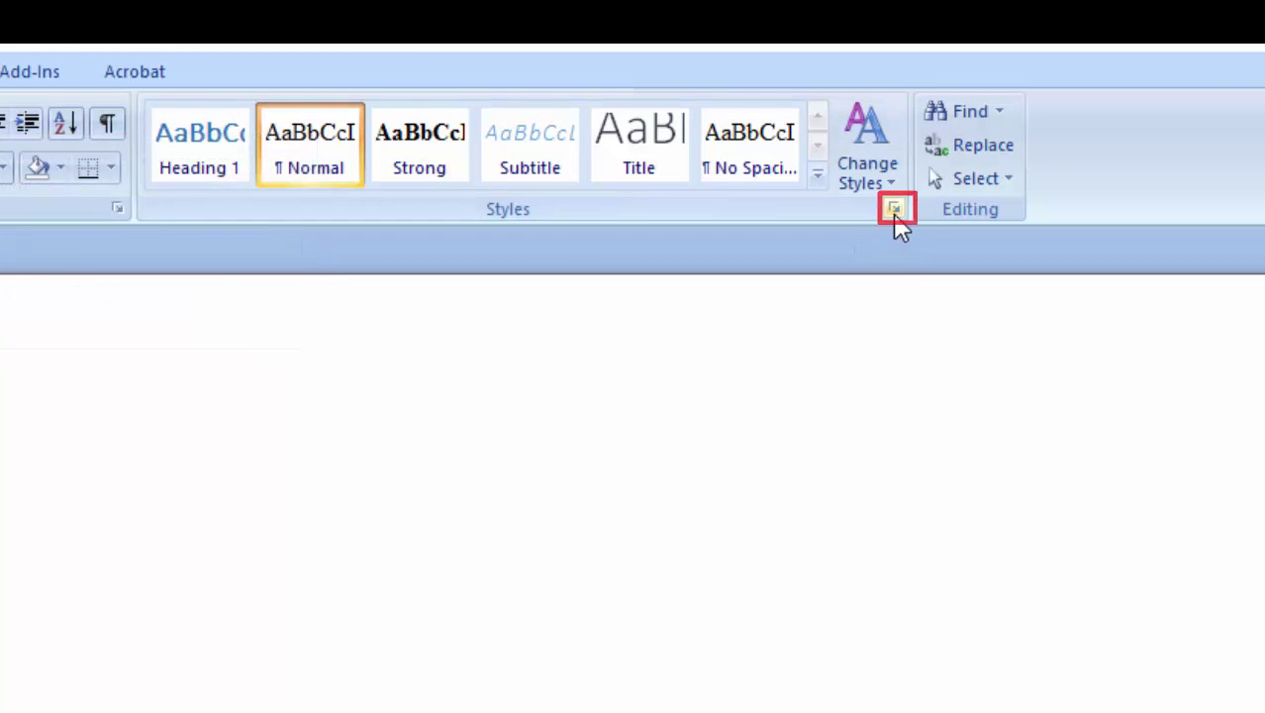
pyautogui.click(745, 91)
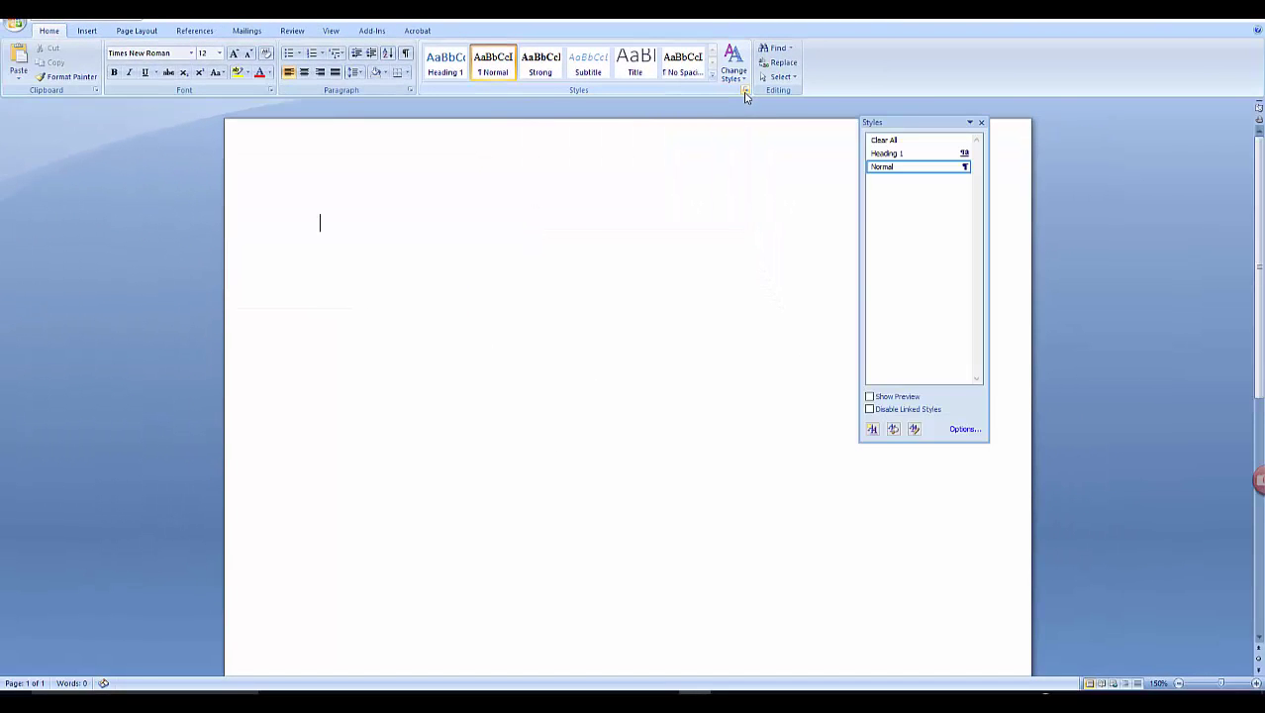
pyautogui.moveTo(910, 122); pyautogui.dragTo(635, 156)
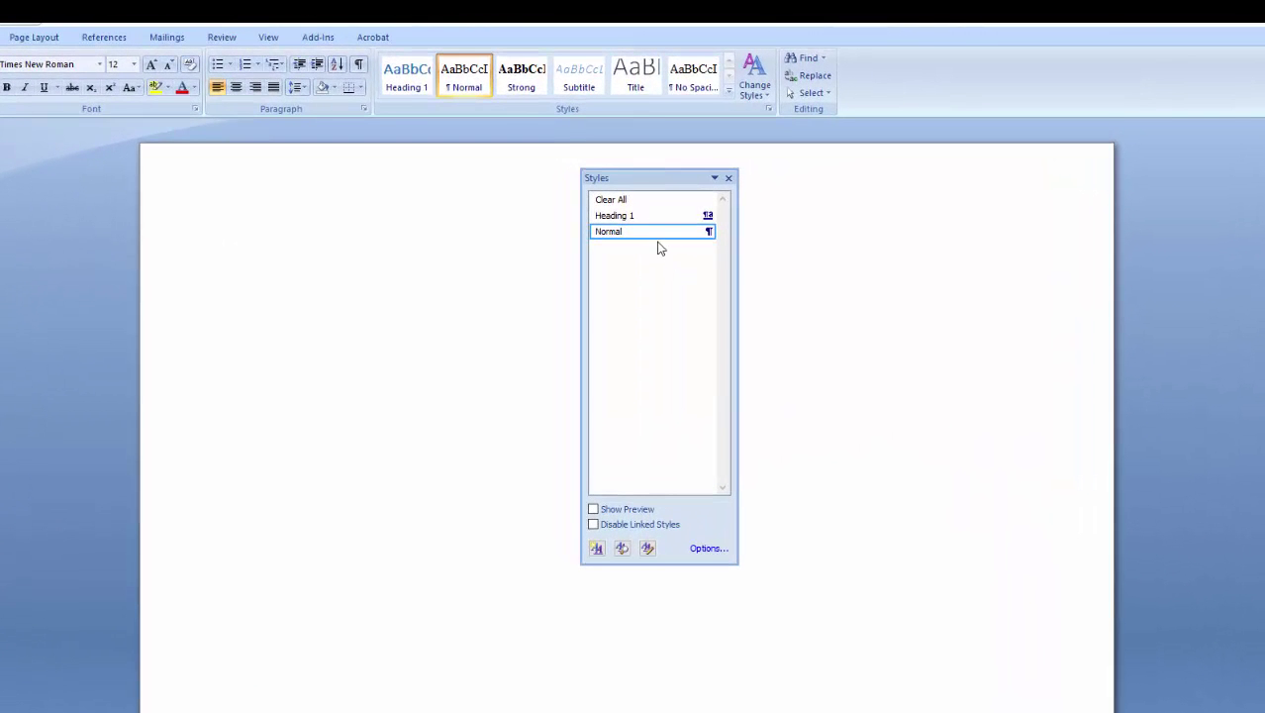
# - Modify the Normal style to 10 pt, justified text
pyautogui.moveTo(918, 167)
pyautogui.click(706, 232)
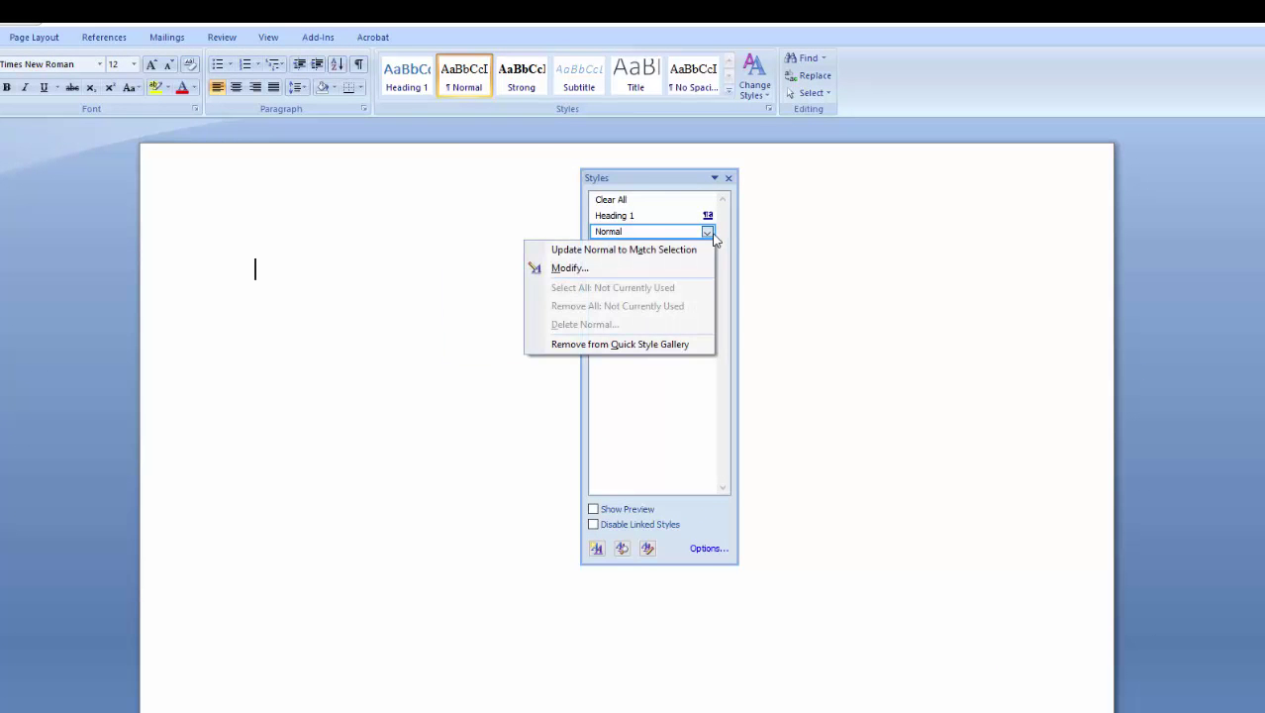
pyautogui.click(676, 278)
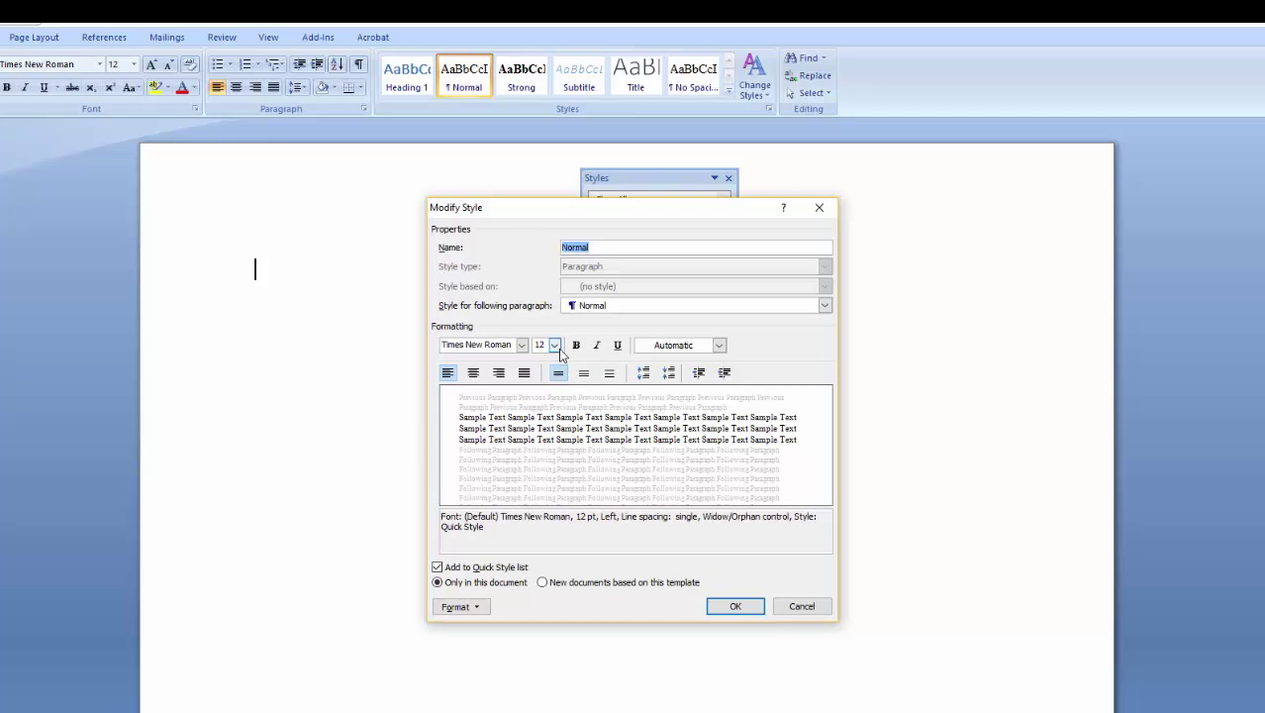
pyautogui.click(557, 348)
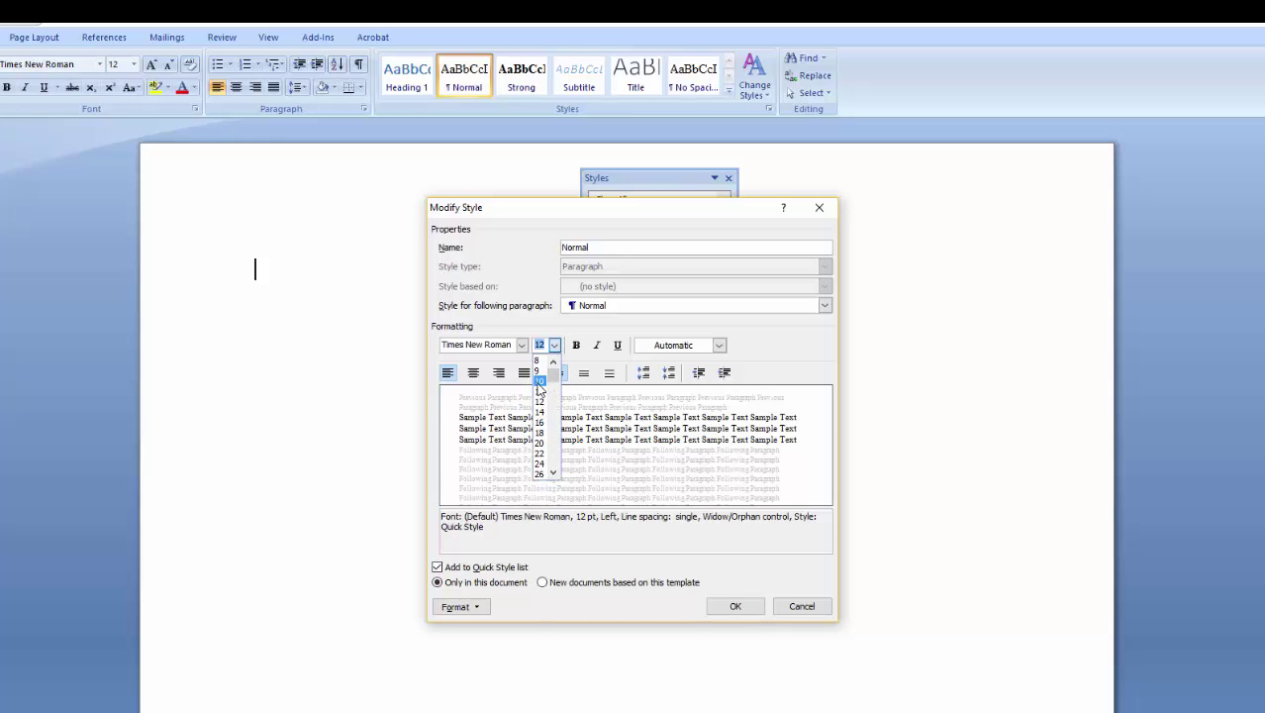
pyautogui.click(540, 387)
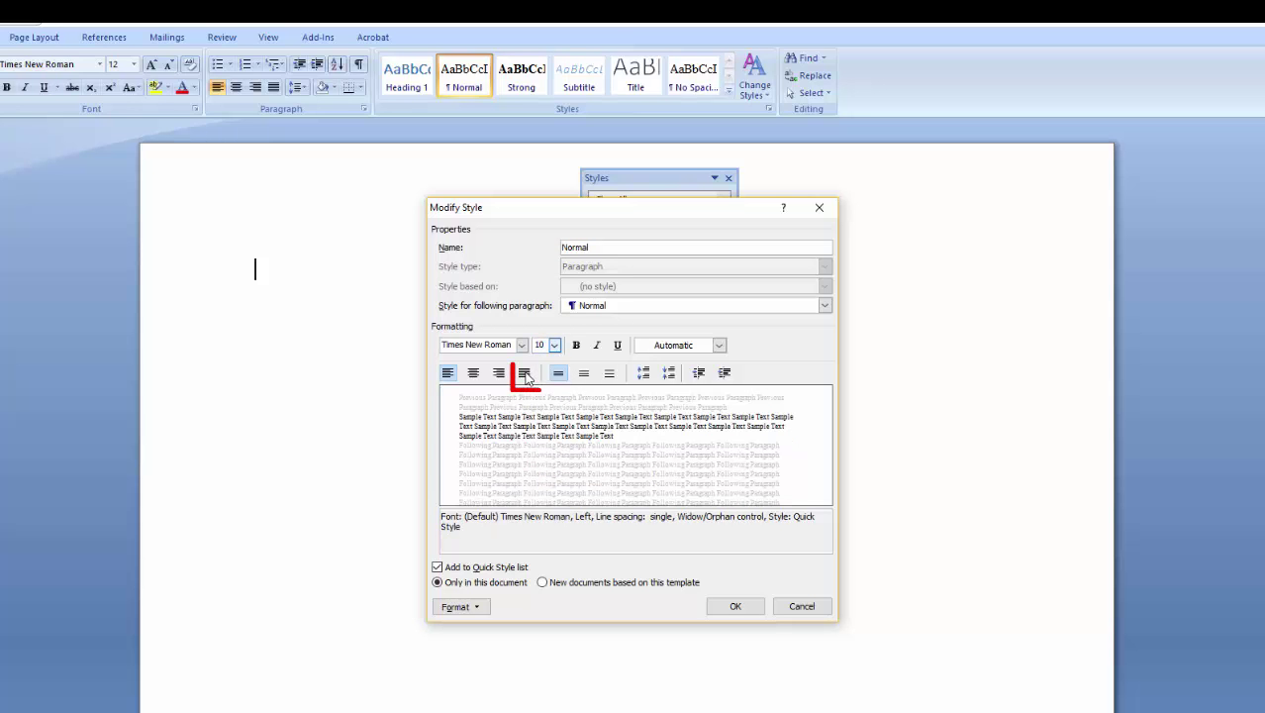
pyautogui.click(524, 373)
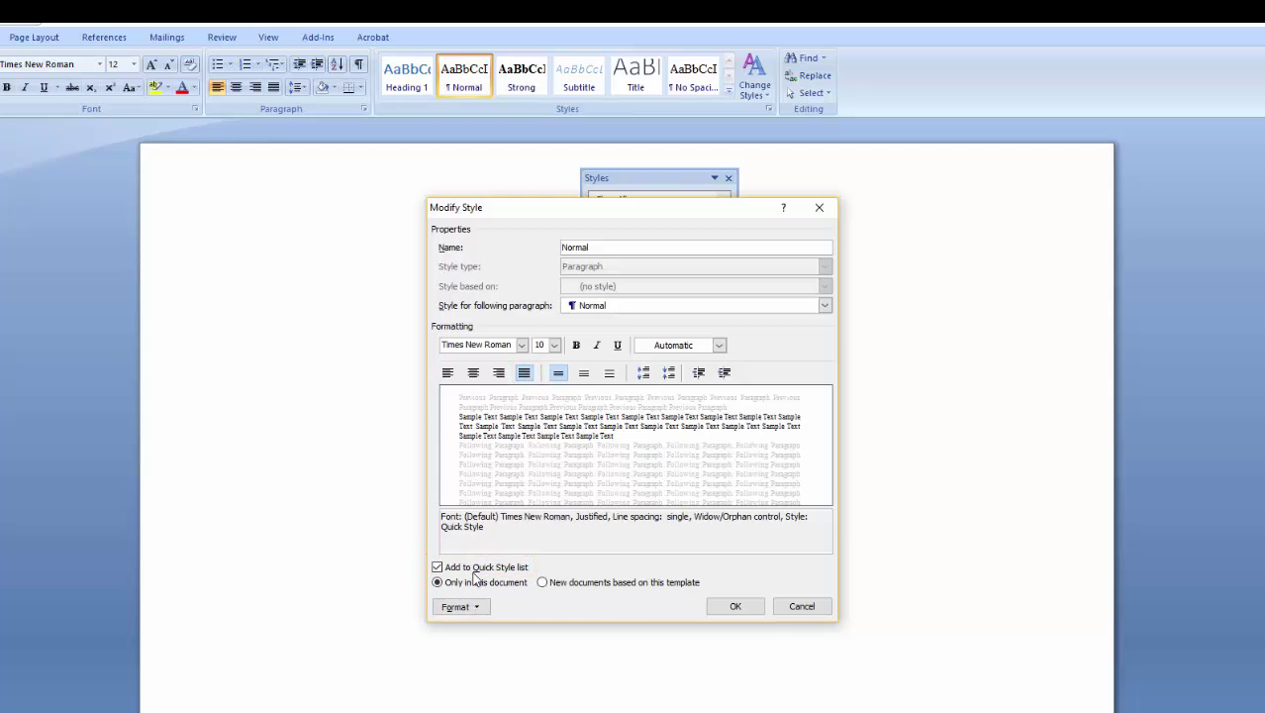
pyautogui.click(466, 606)
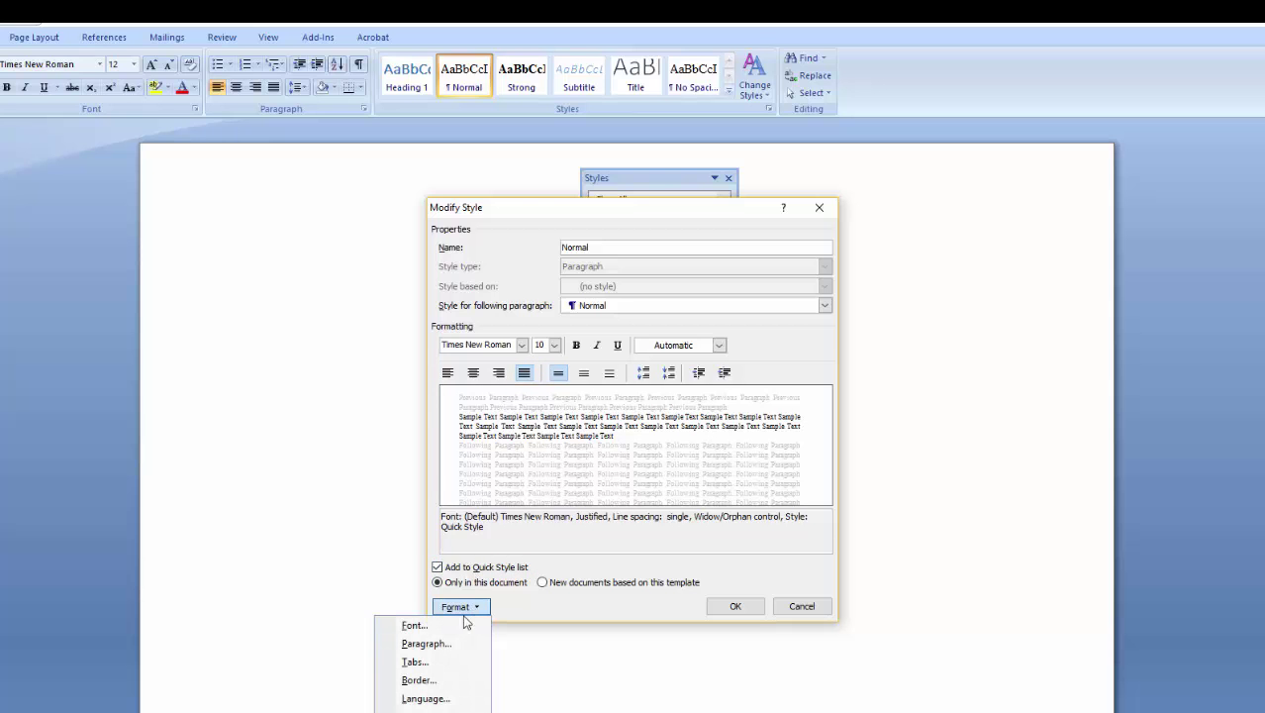
# - Set Normal's paragraphs to 1.5-line spacing with 6 pt after, and save the style
pyautogui.click(445, 644)
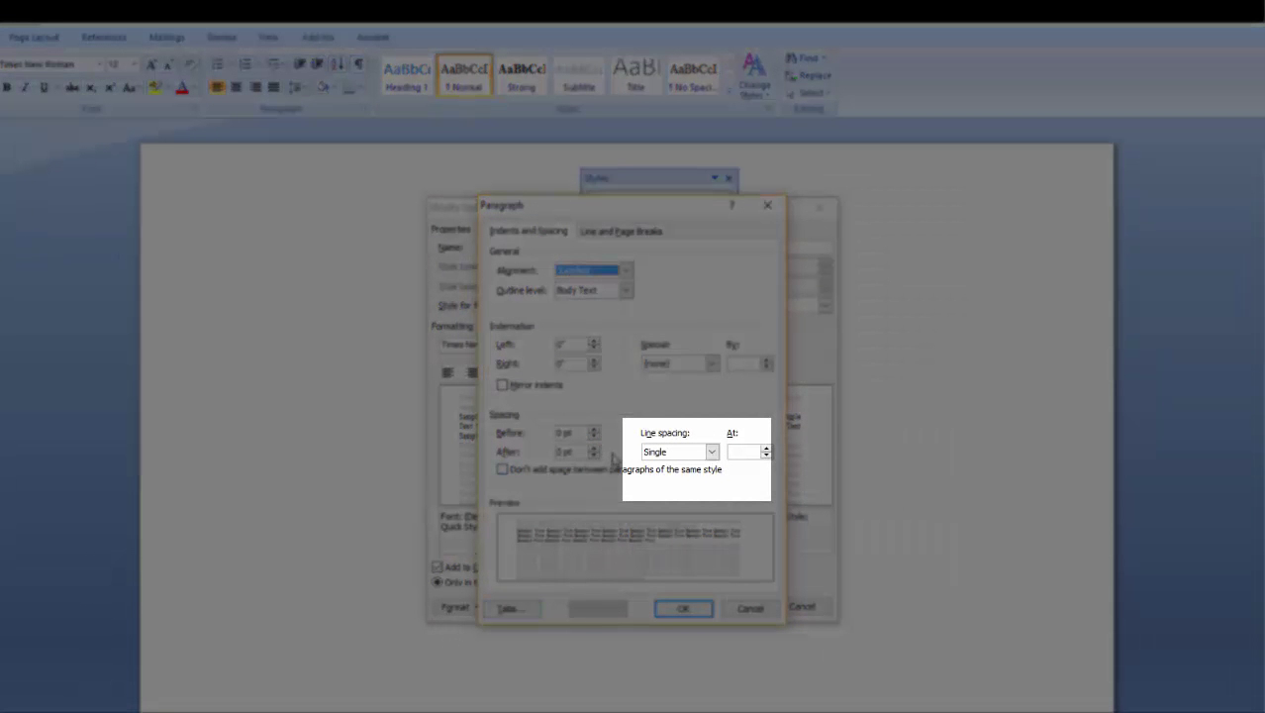
pyautogui.click(712, 453)
pyautogui.click(678, 476)
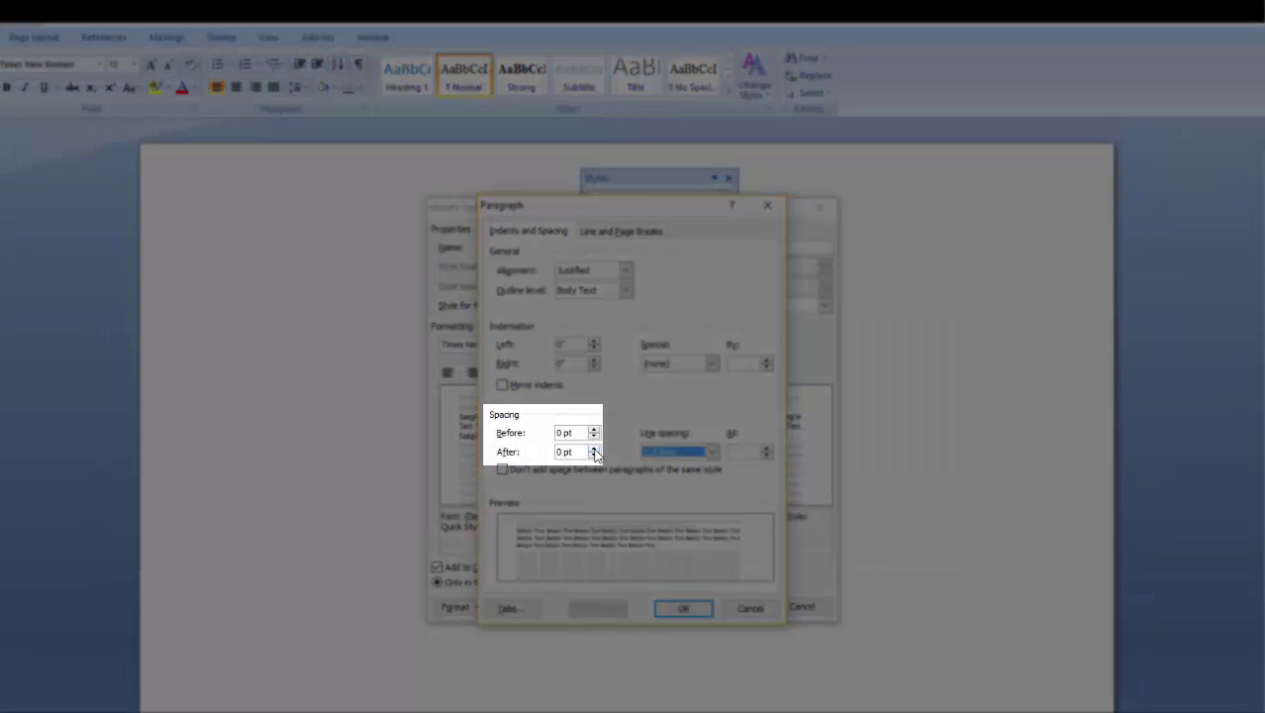
pyautogui.click(593, 449)
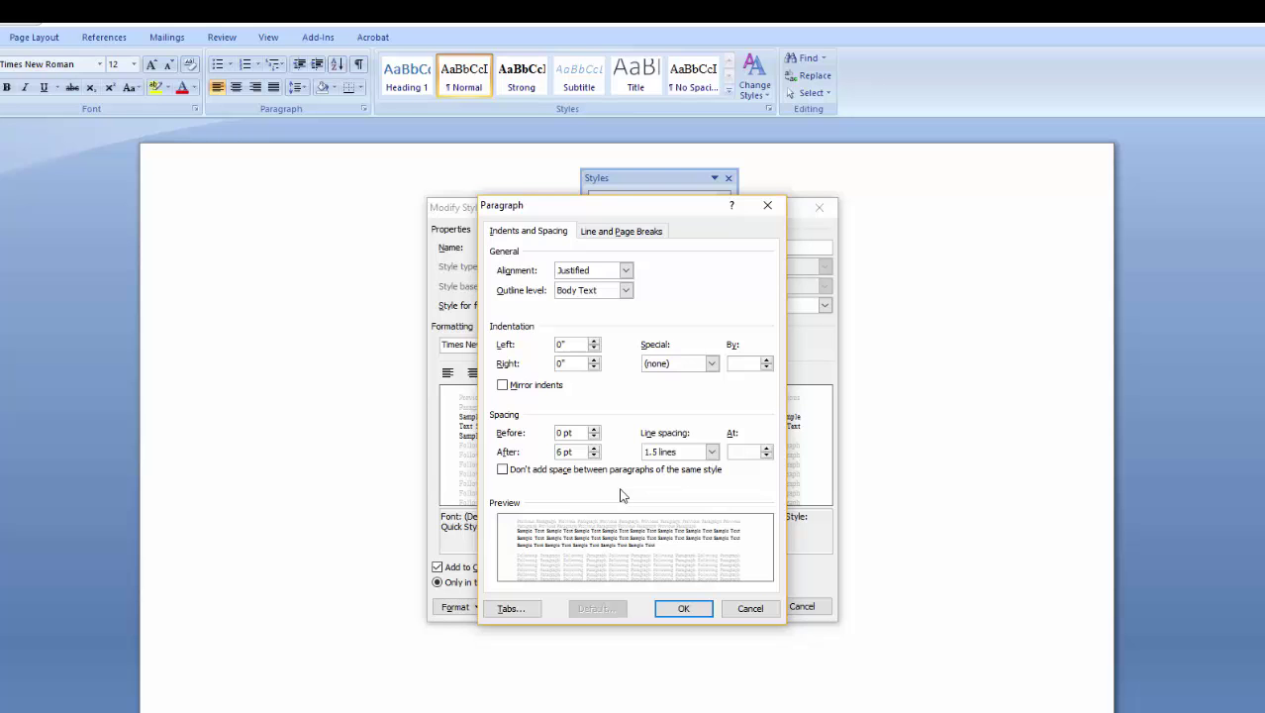
pyautogui.click(682, 609)
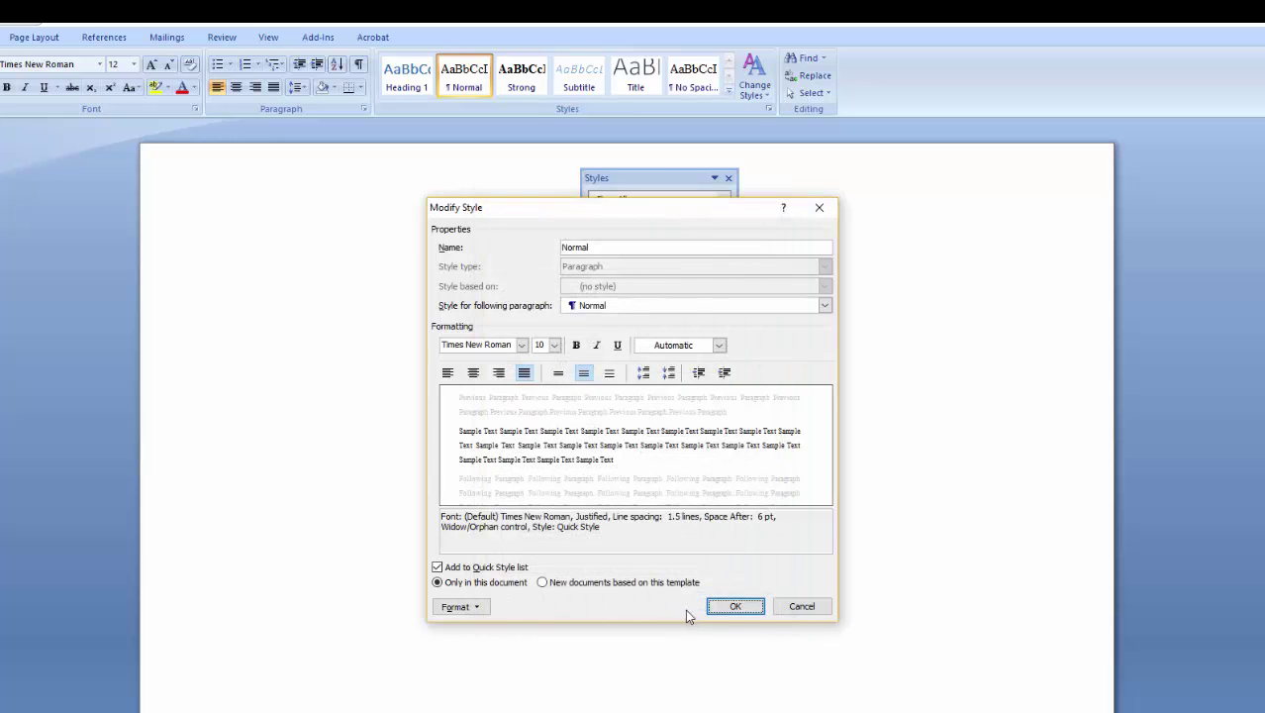
pyautogui.click(737, 607)
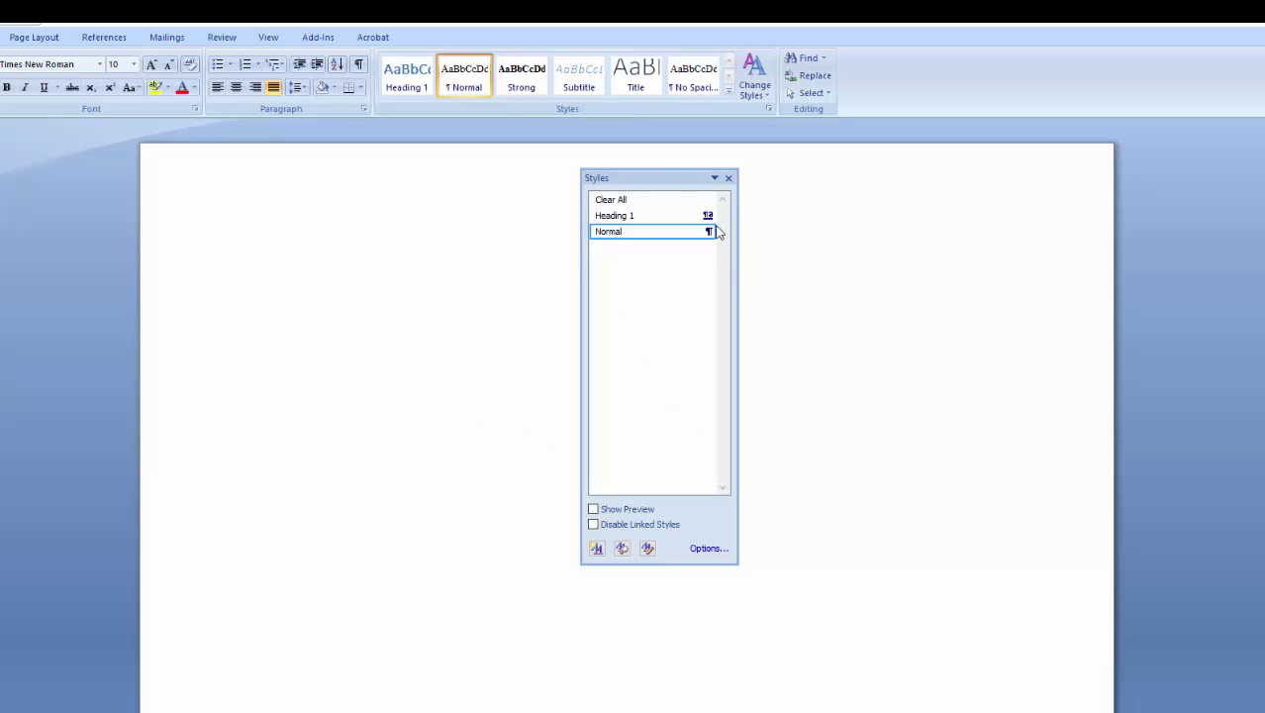
pyautogui.moveTo(652, 181); pyautogui.dragTo(1193, 173)
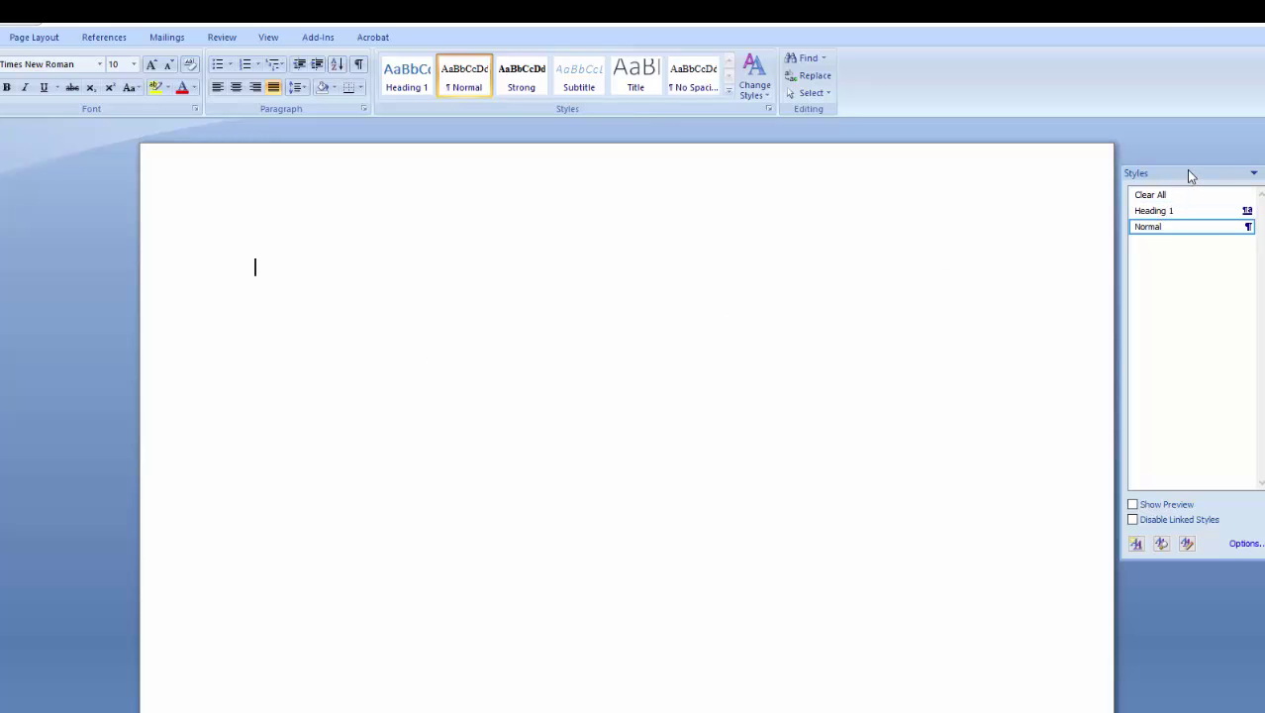
pyautogui.moveTo(1189, 176)
pyautogui.mouseDown()
pyautogui.moveTo(785, 198)
pyautogui.moveTo(617, 182)
pyautogui.mouseUp()
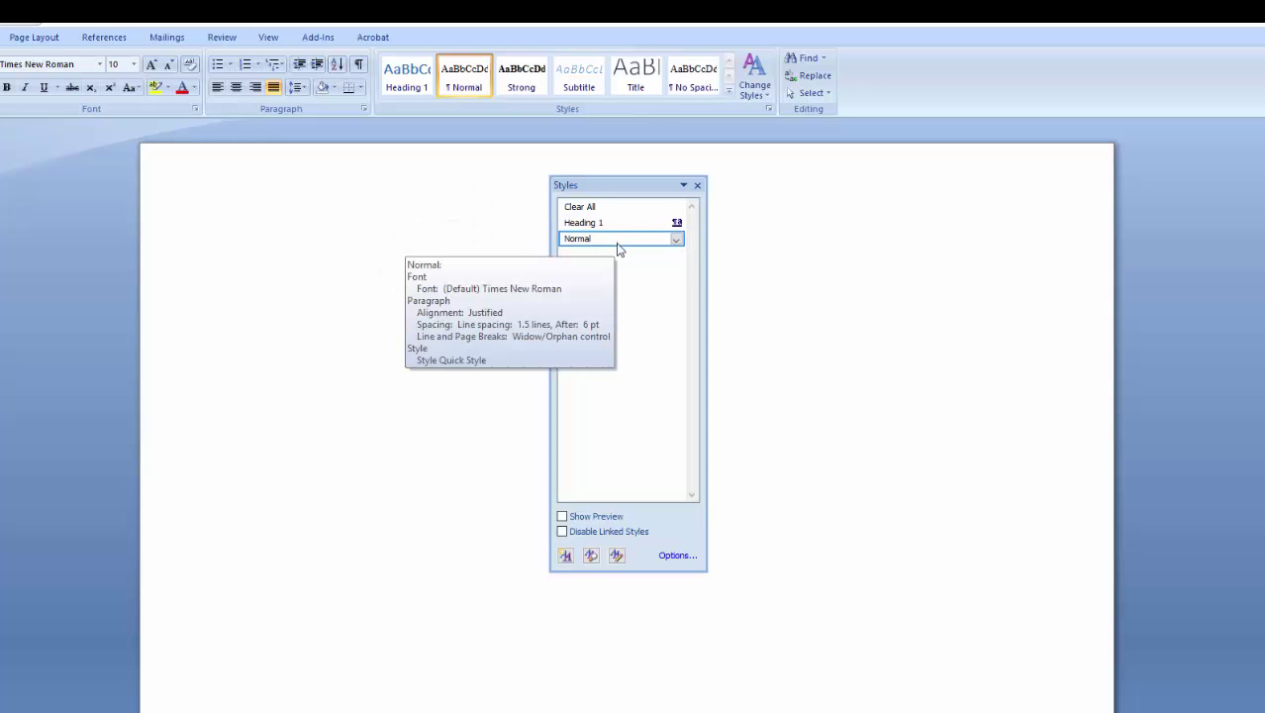
# - Create a new style named 'Secondary Paragraph'
pyautogui.click(566, 557)
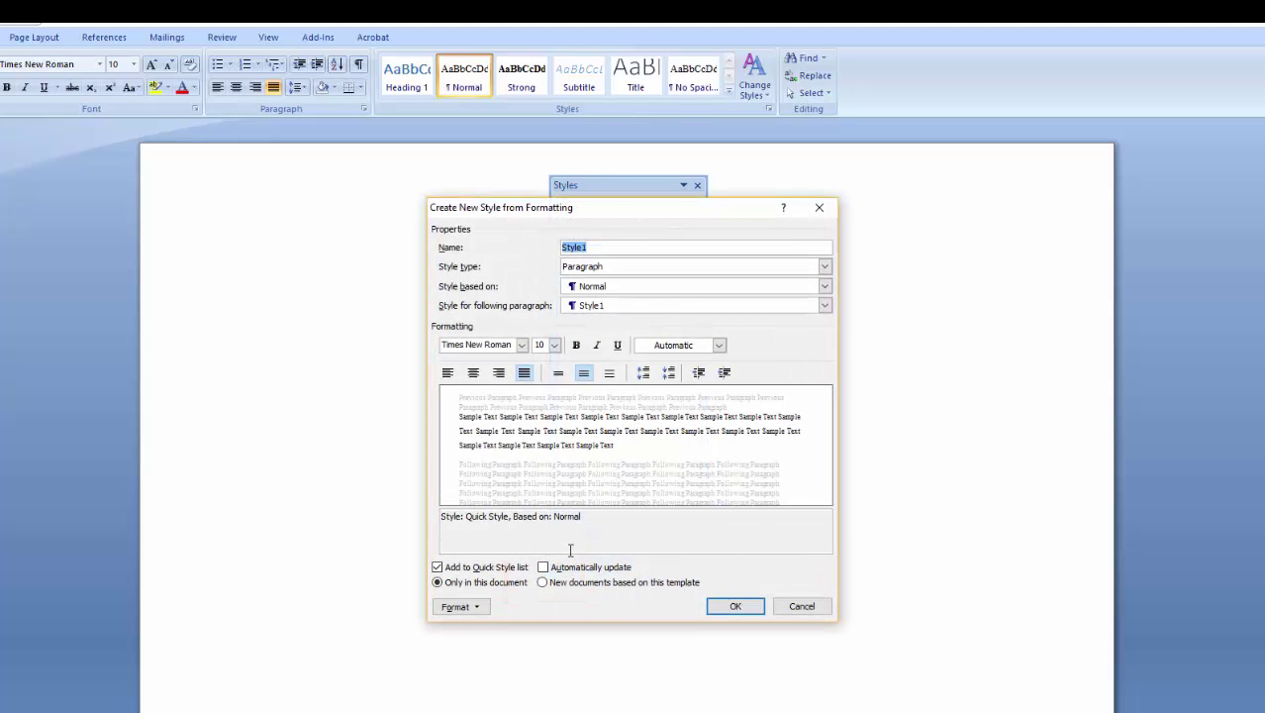
pyautogui.write('Secondary Paragraph')
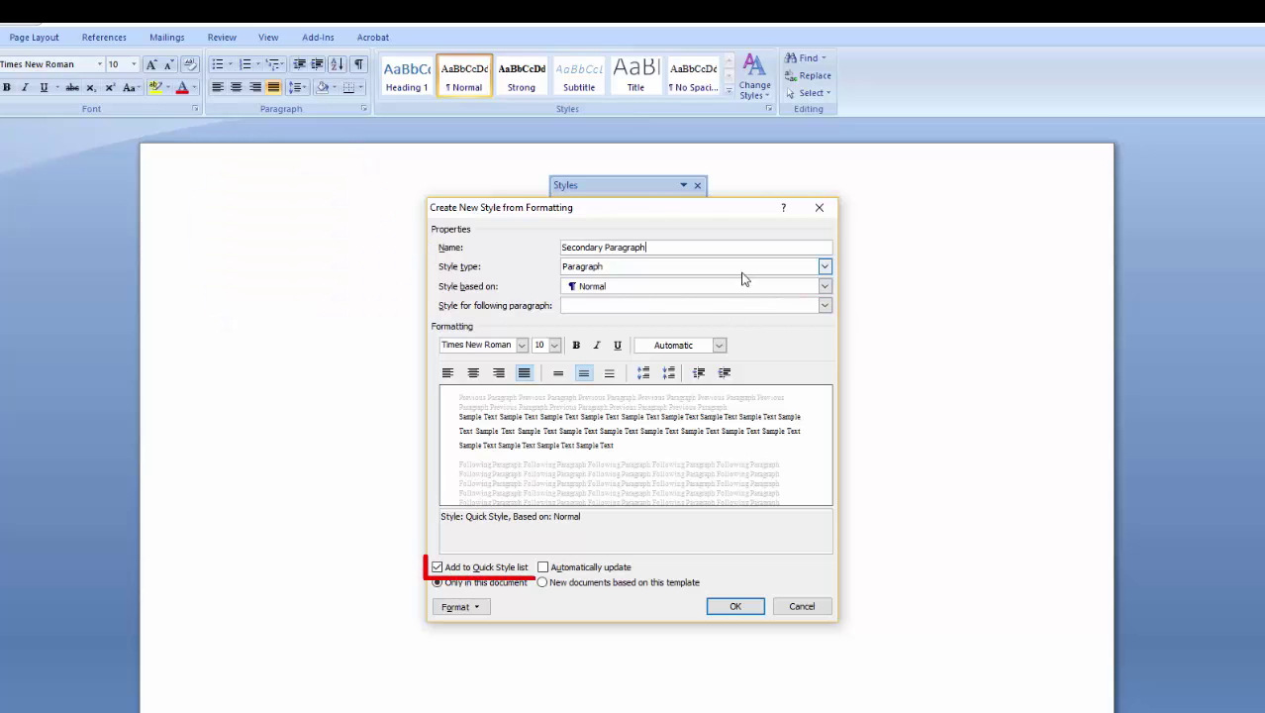
pyautogui.press('Tab')
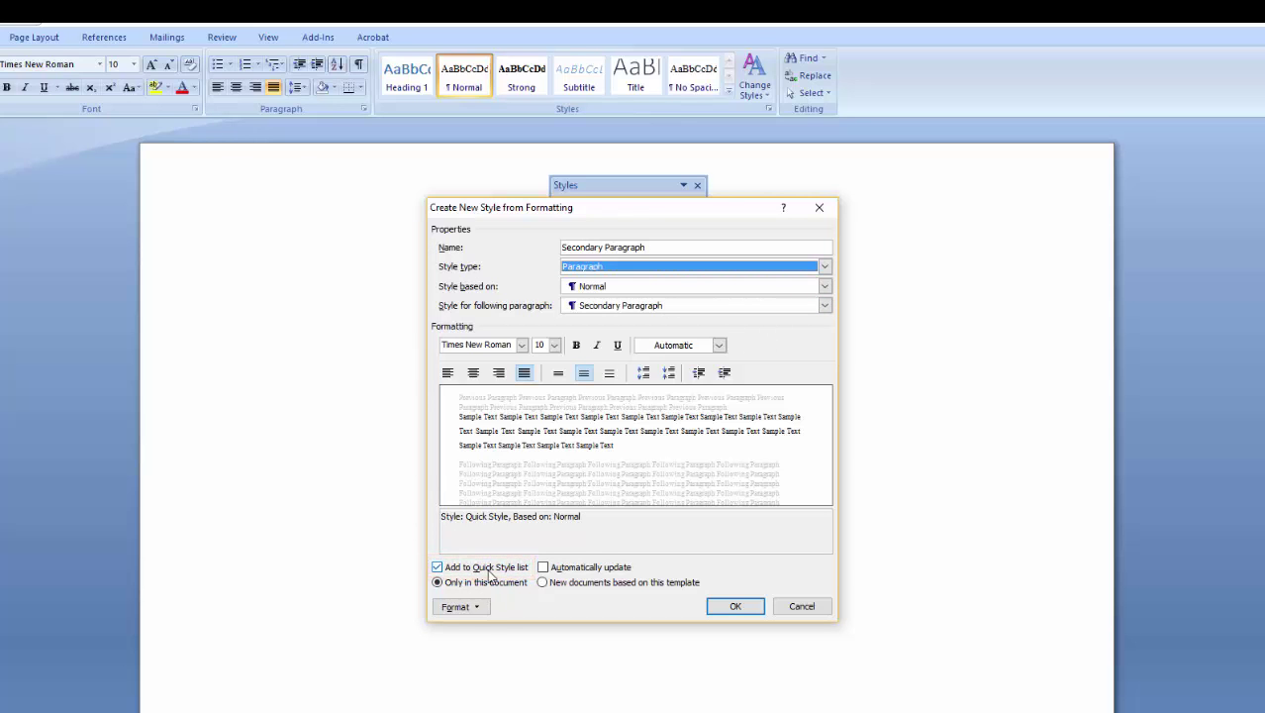
# - Give Secondary Paragraph a 0.3" first-line indent and save the style
pyautogui.click(474, 607)
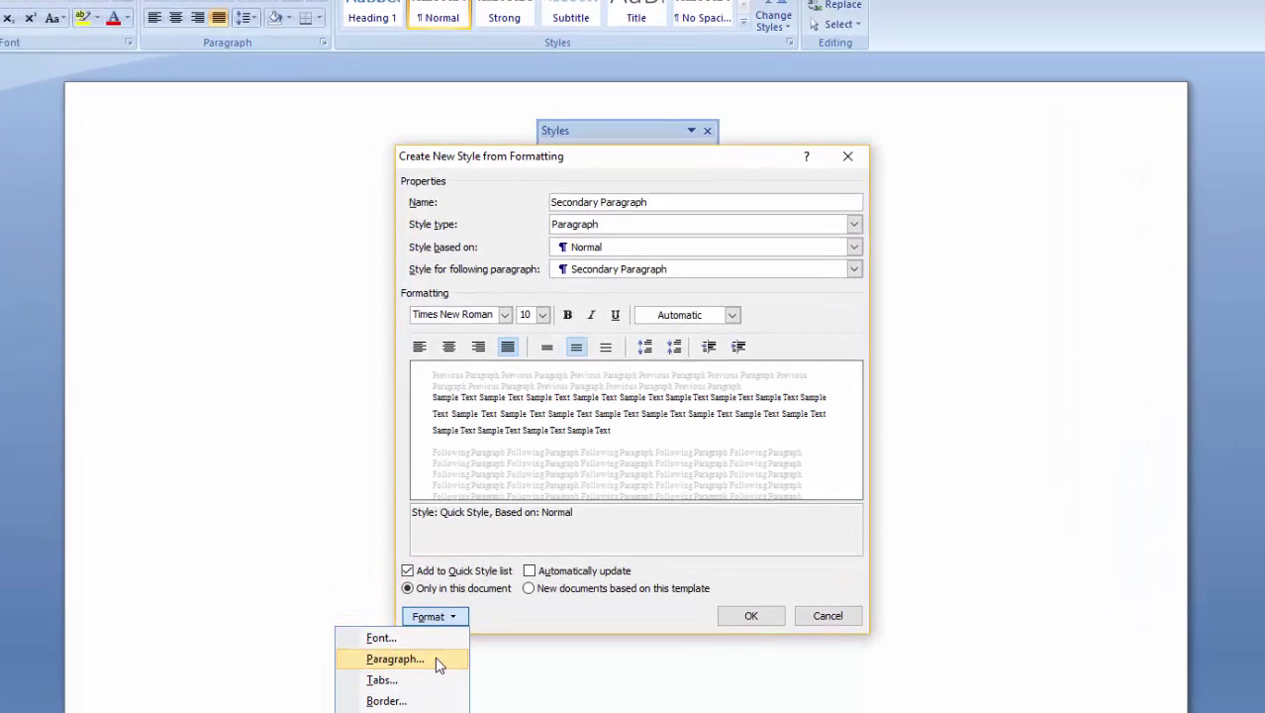
pyautogui.click(440, 660)
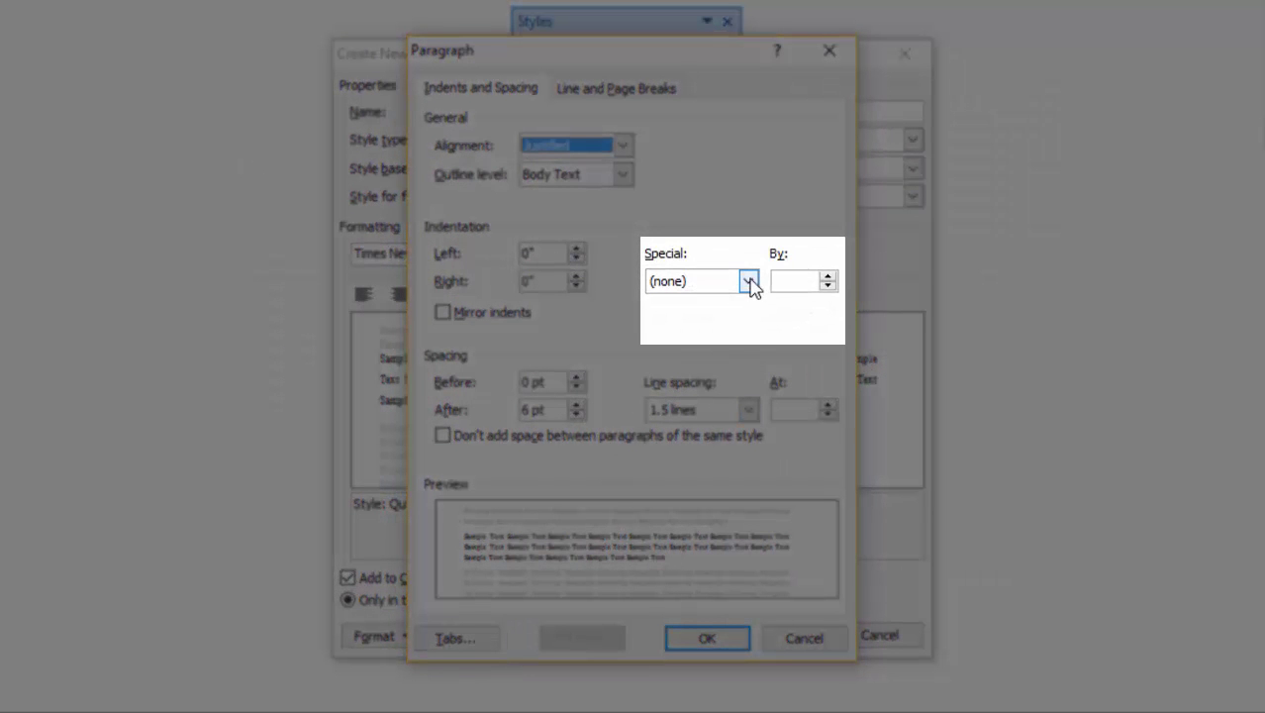
pyautogui.click(748, 281)
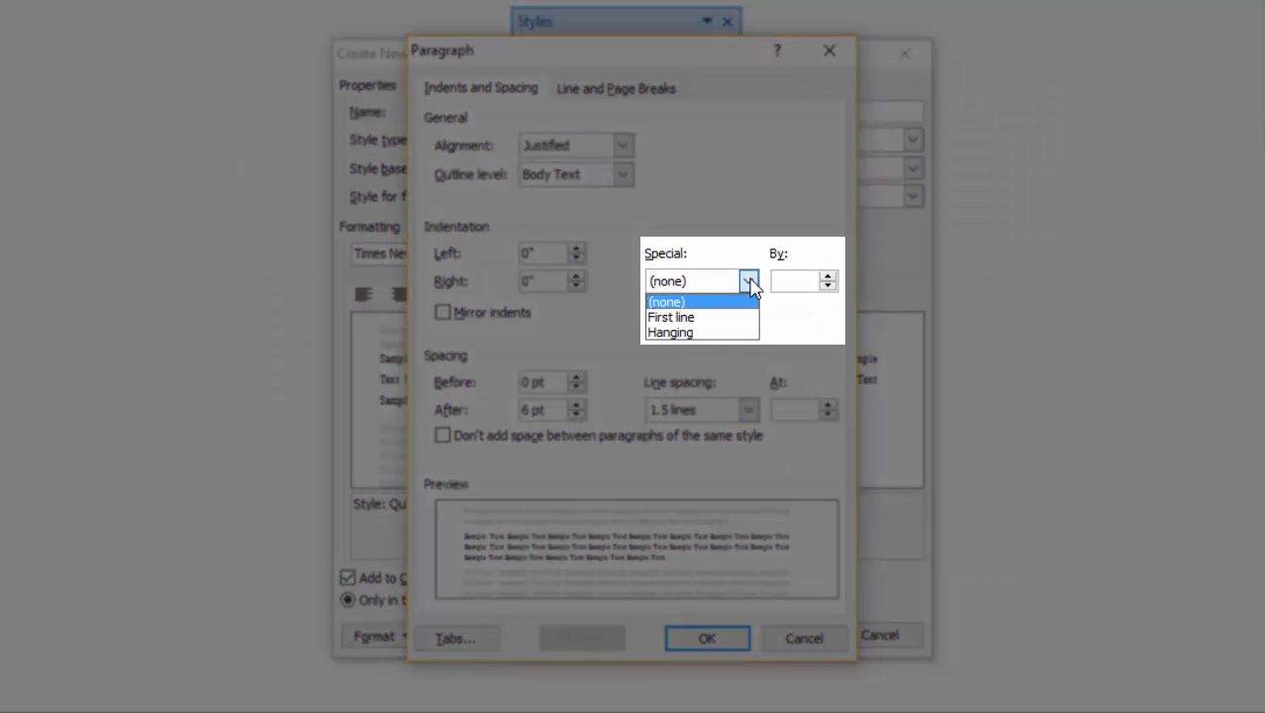
pyautogui.click(734, 317)
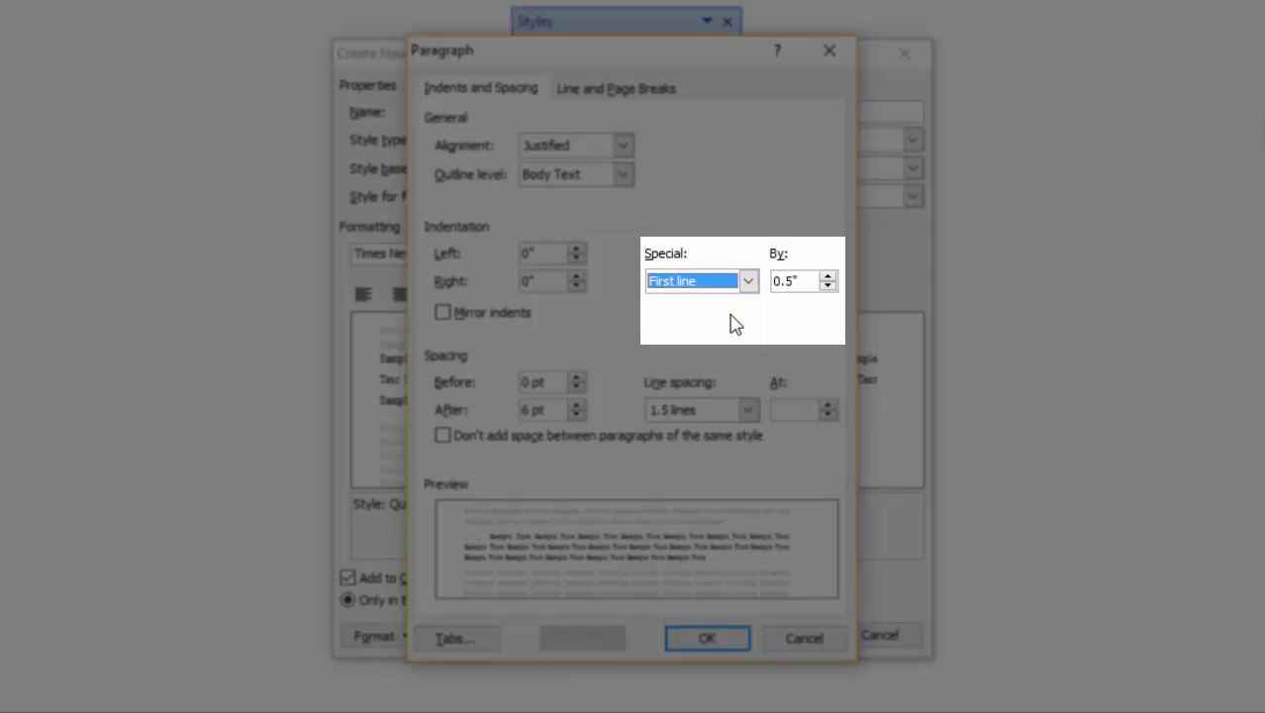
pyautogui.click(828, 285)
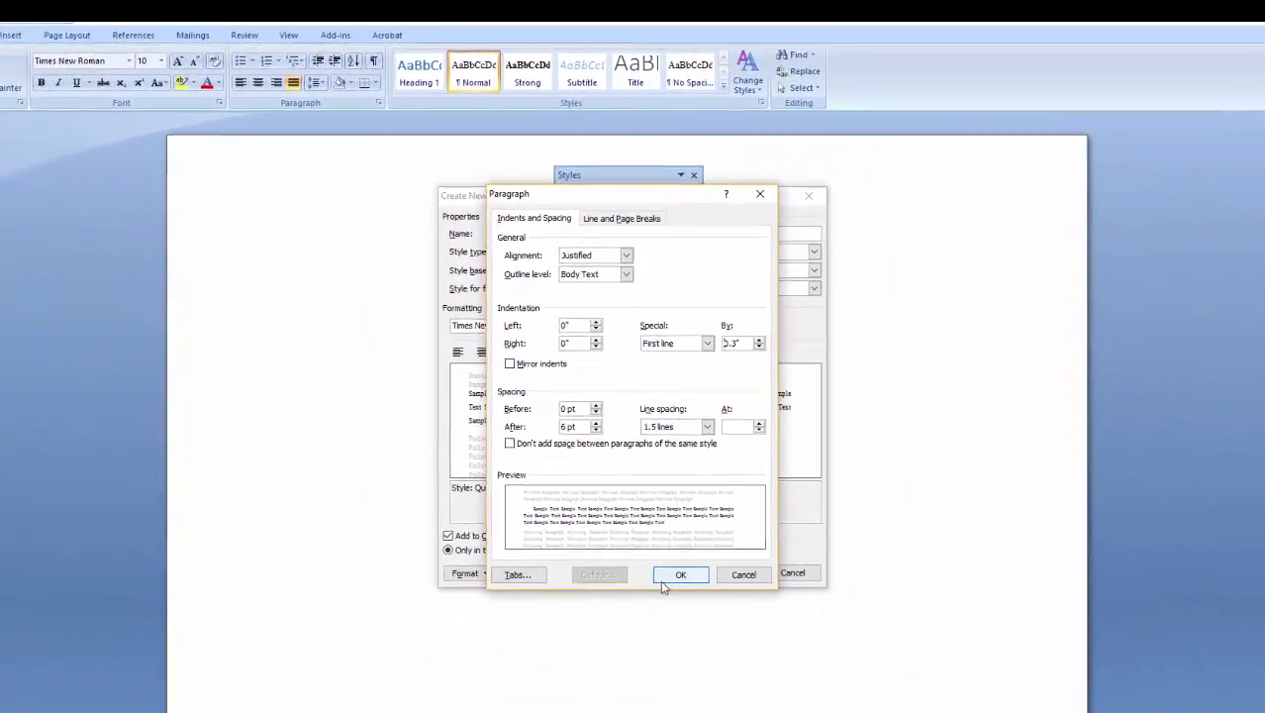
pyautogui.click(674, 503)
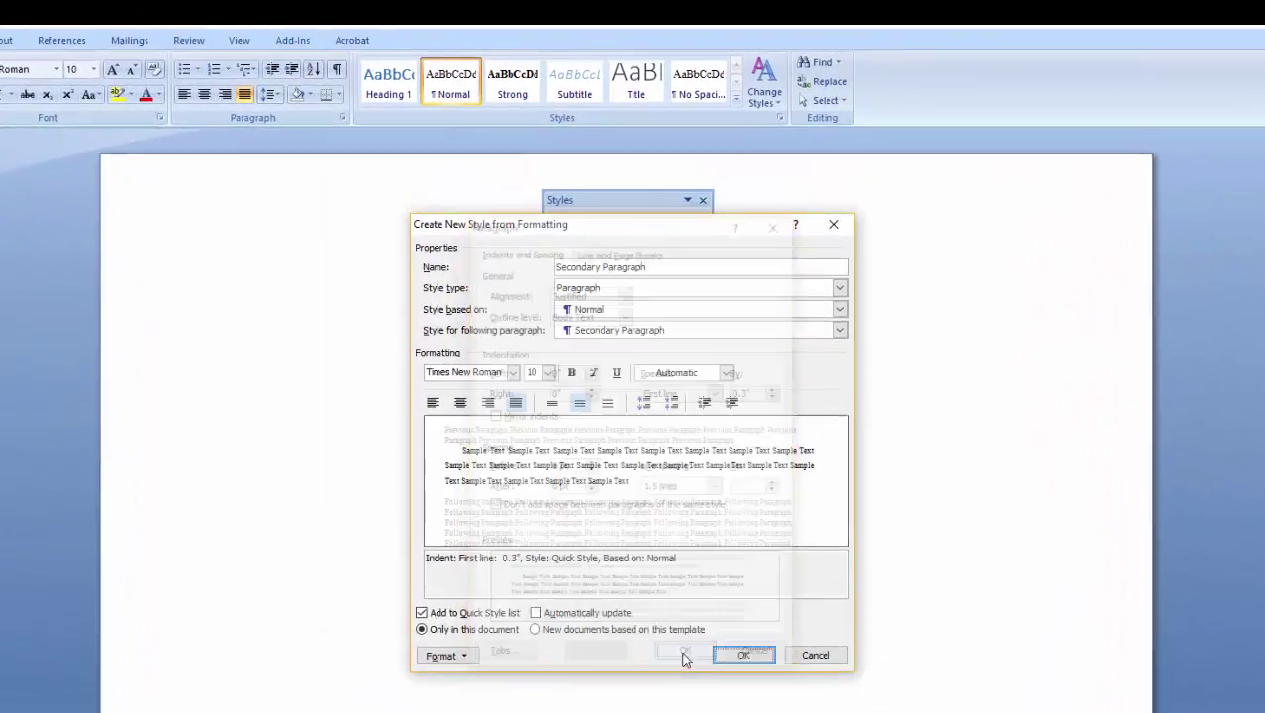
pyautogui.click(749, 679)
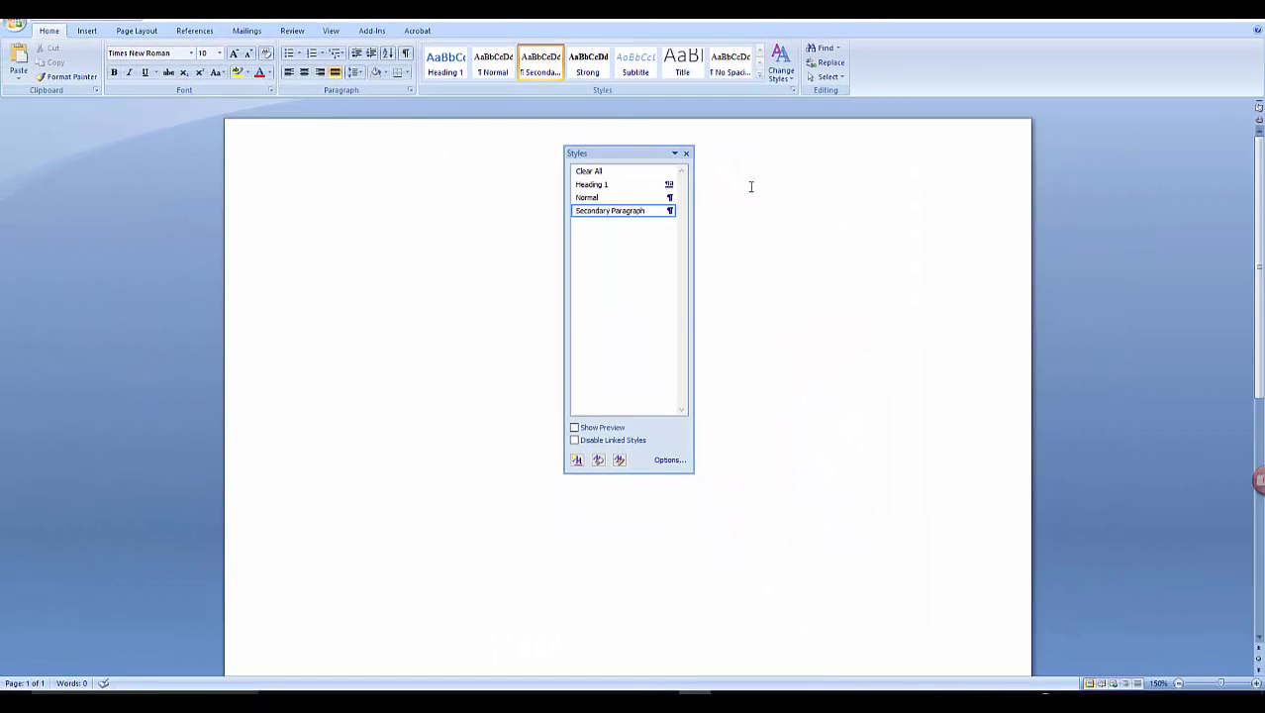
# - Drag the Styles pane to the right edge of the window
pyautogui.moveTo(626, 156); pyautogui.dragTo(1116, 148)
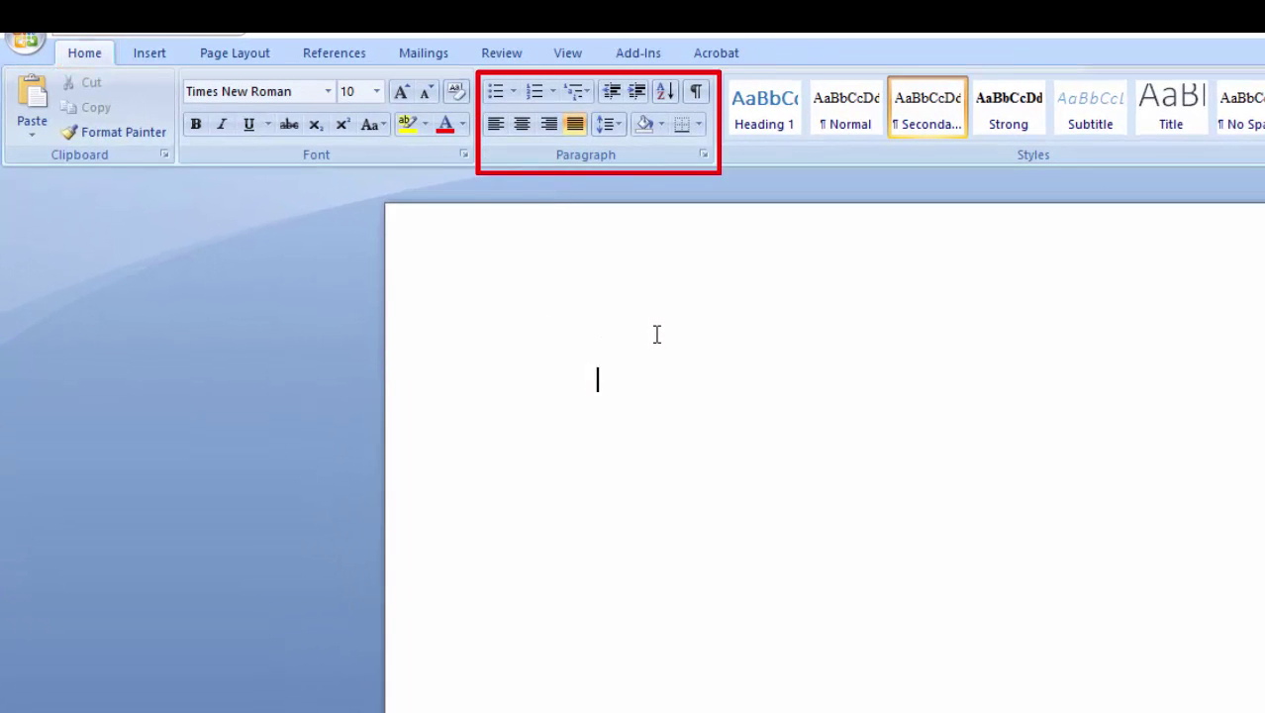
# - Define a new multilevel list style named 'Chapter List' and open its numbering settings
pyautogui.click(589, 95)
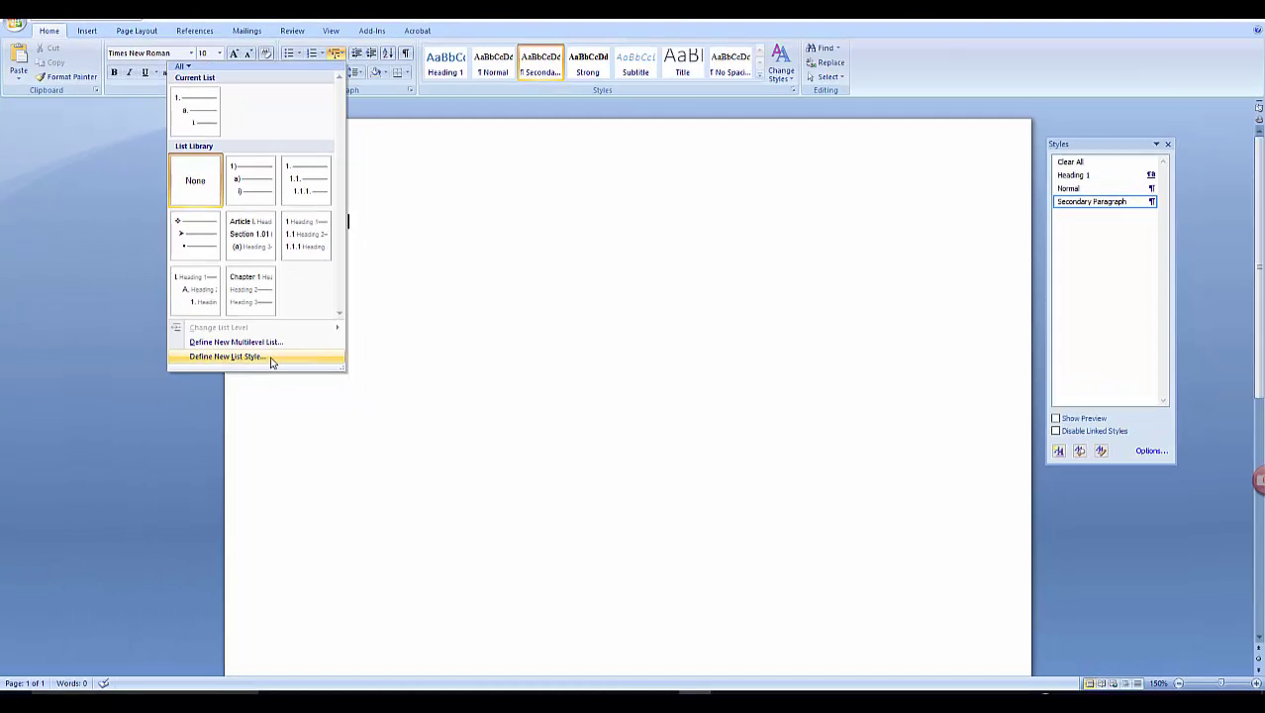
pyautogui.click(271, 358)
pyautogui.write('Chapter List')
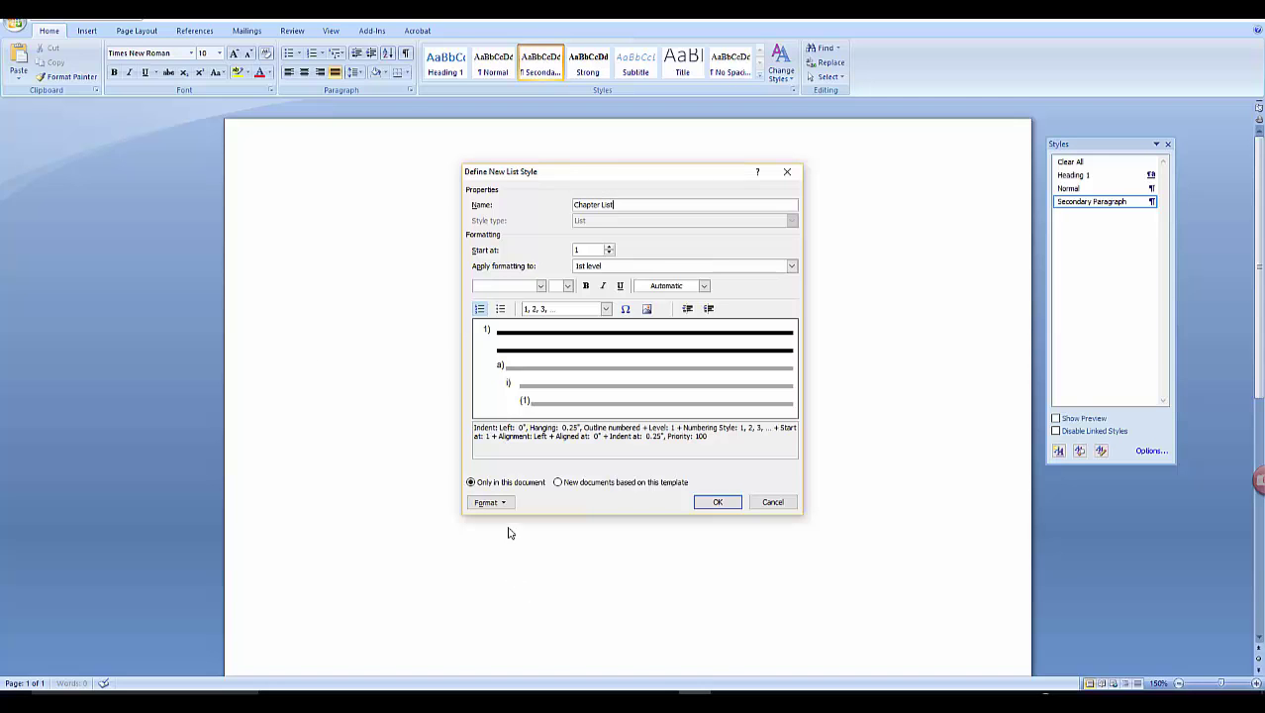
pyautogui.click(489, 502)
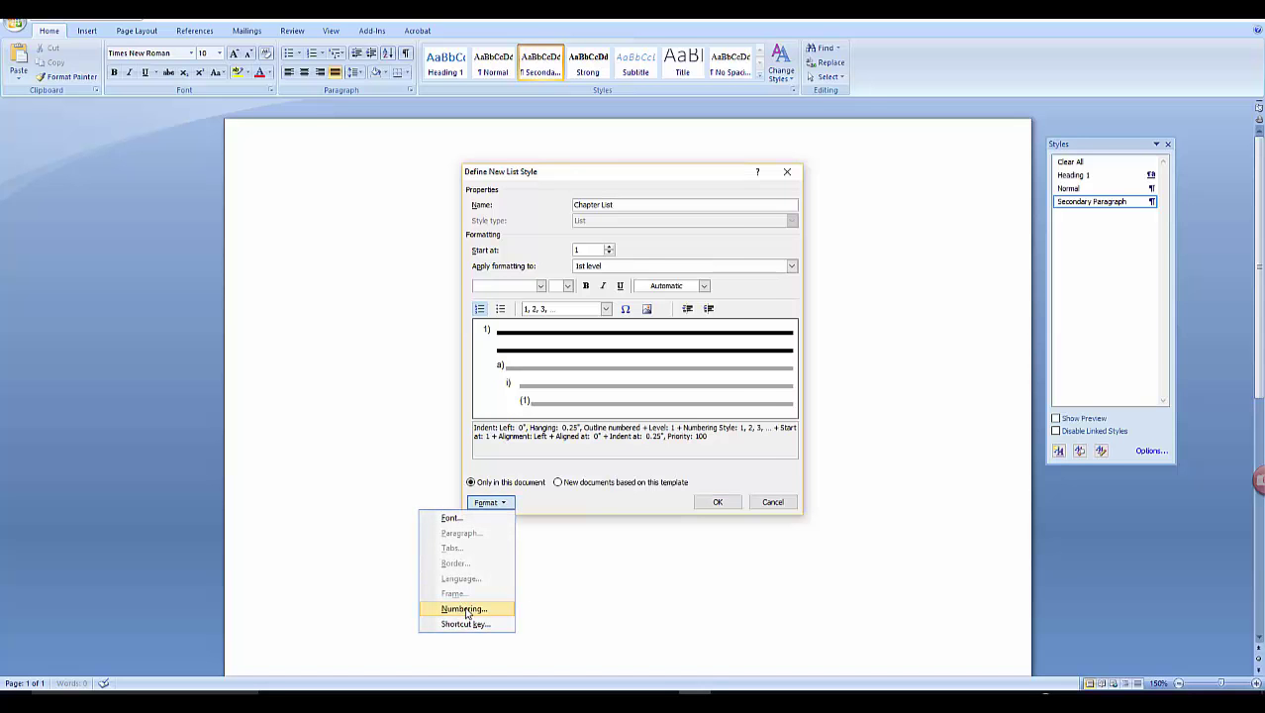
pyautogui.click(465, 608)
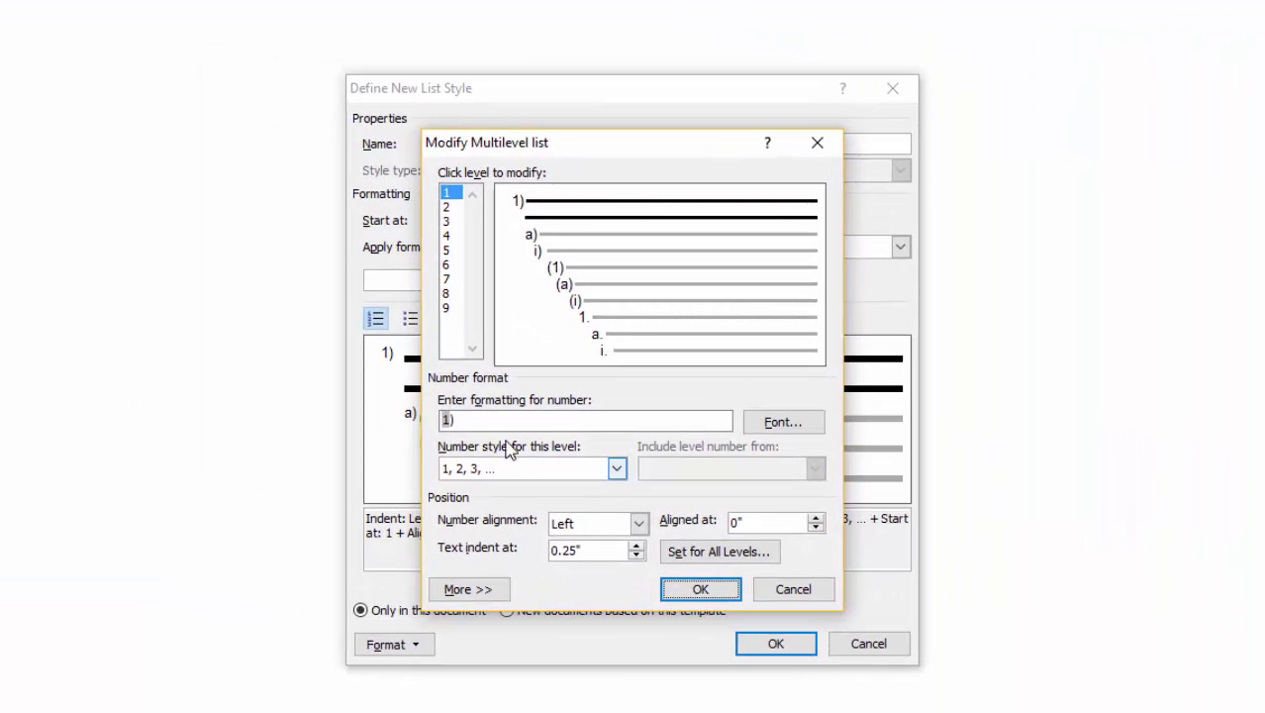
# - Prefix the level 1 number with 'Chapter', keeping 1, 2, 3 numbering
pyautogui.click(495, 419)
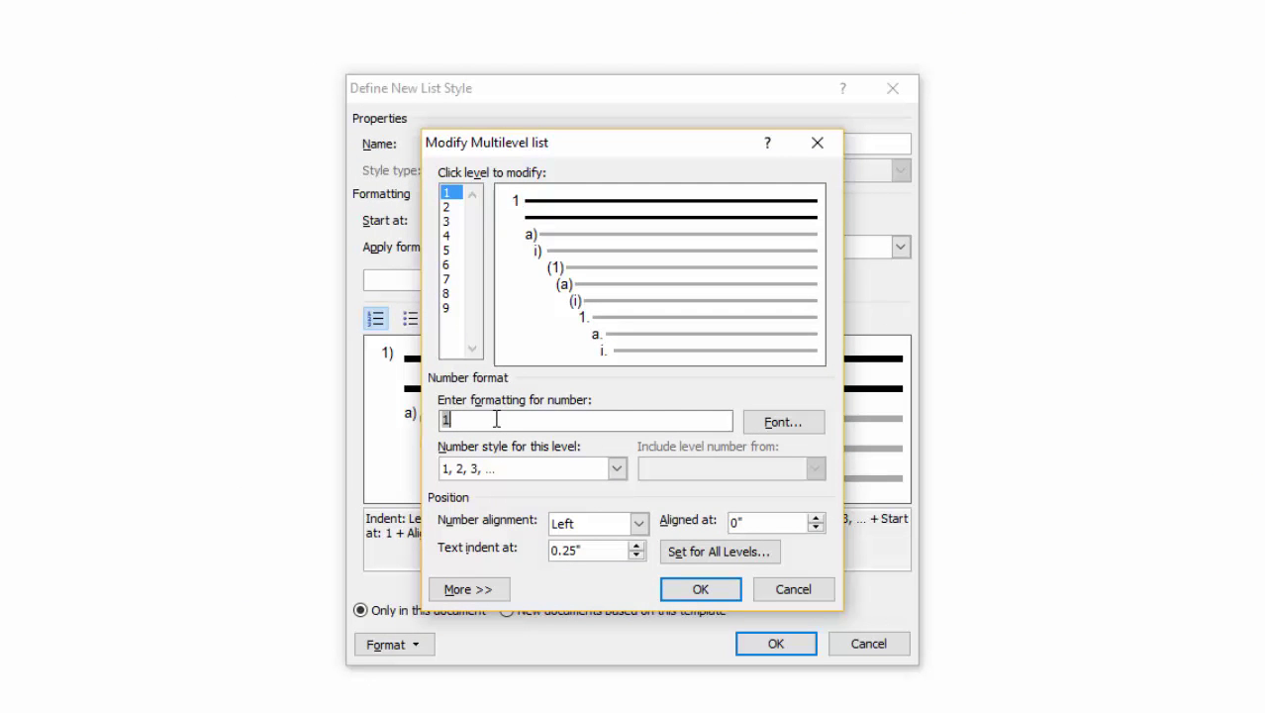
pyautogui.write('Chapter')
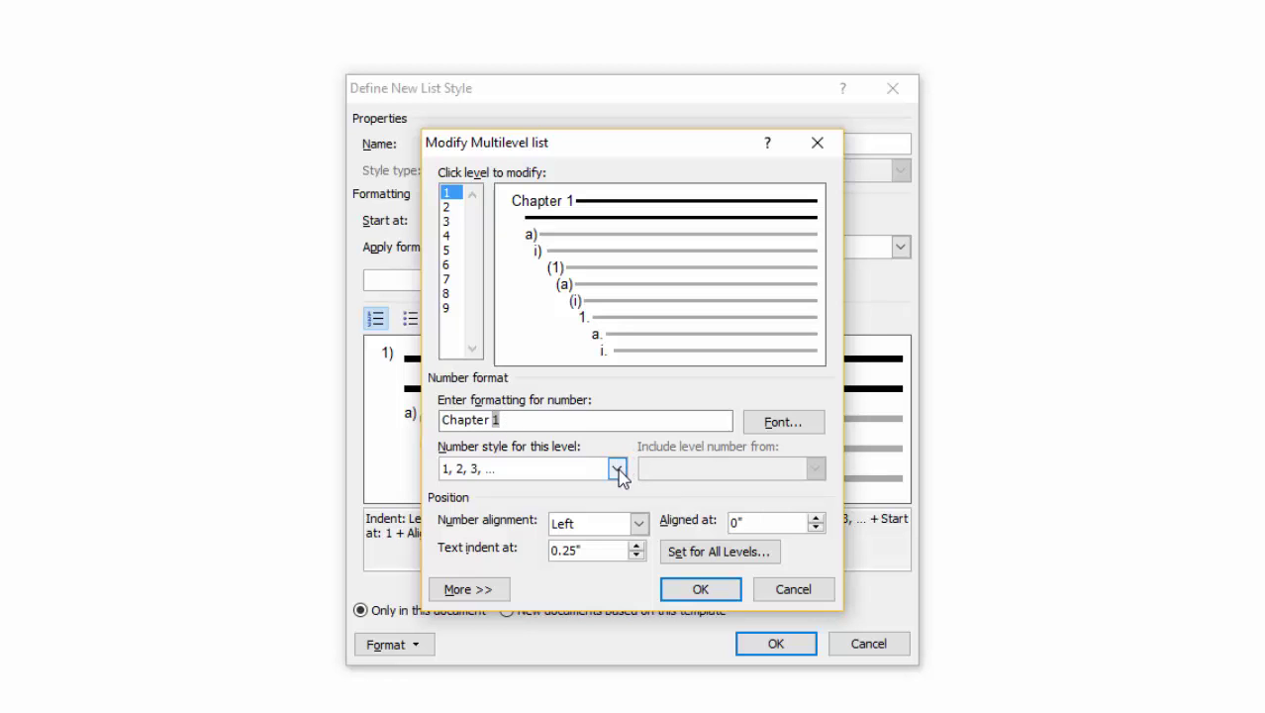
pyautogui.click(616, 469)
pyautogui.moveTo(617, 508)
pyautogui.mouseDown()
pyautogui.moveTo(616, 557)
pyautogui.moveTo(618, 500)
pyautogui.mouseUp()
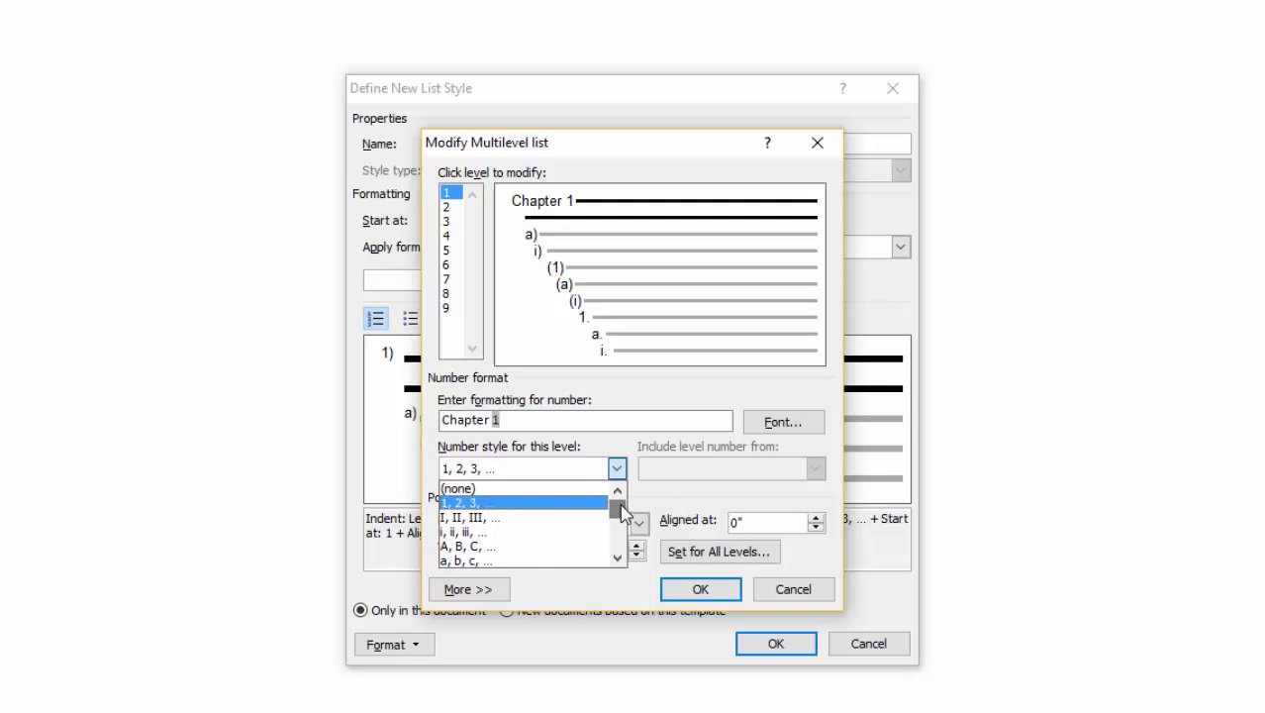
pyautogui.click(547, 504)
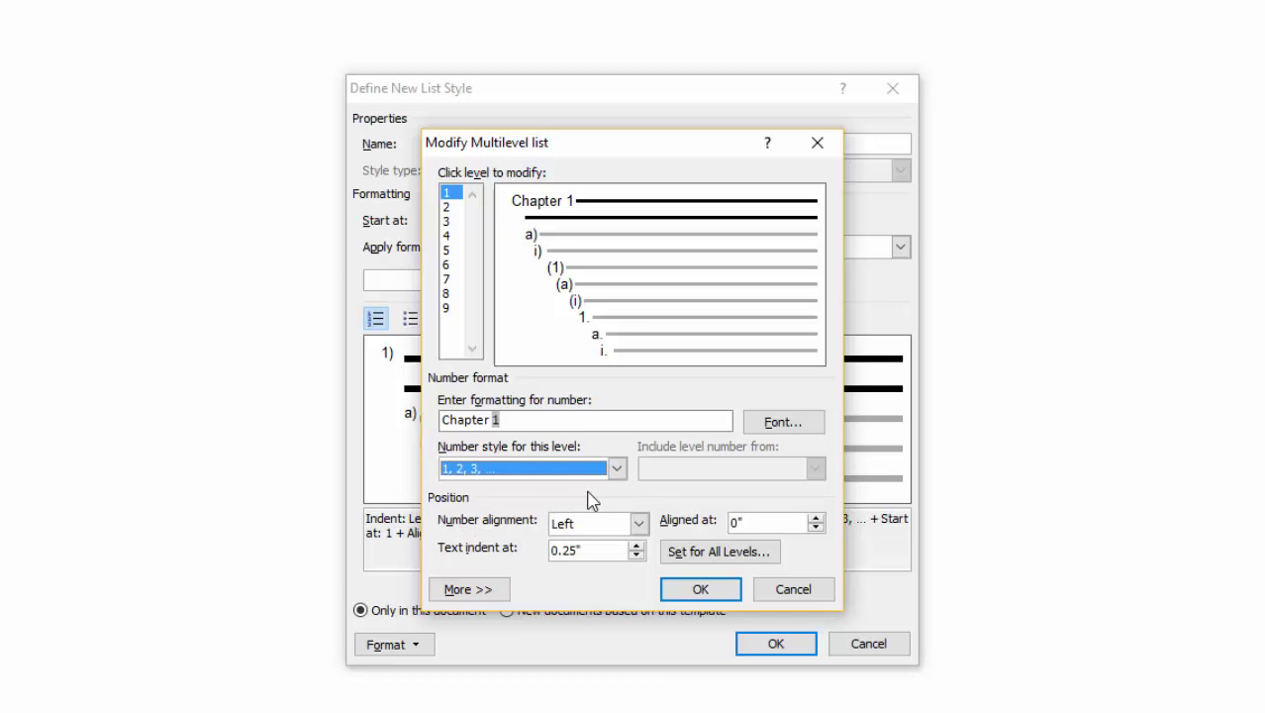
# - Set the chapter number font to Playball, bold, 16 pt
pyautogui.click(791, 427)
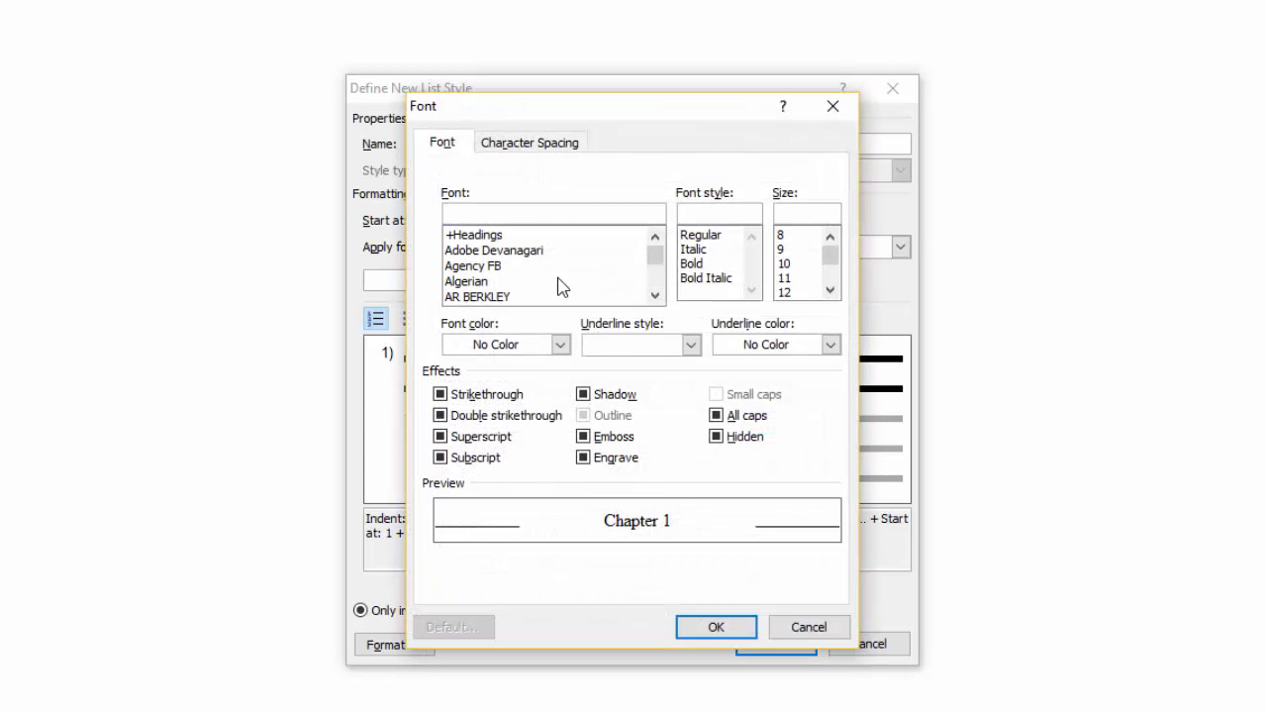
pyautogui.write('pl')
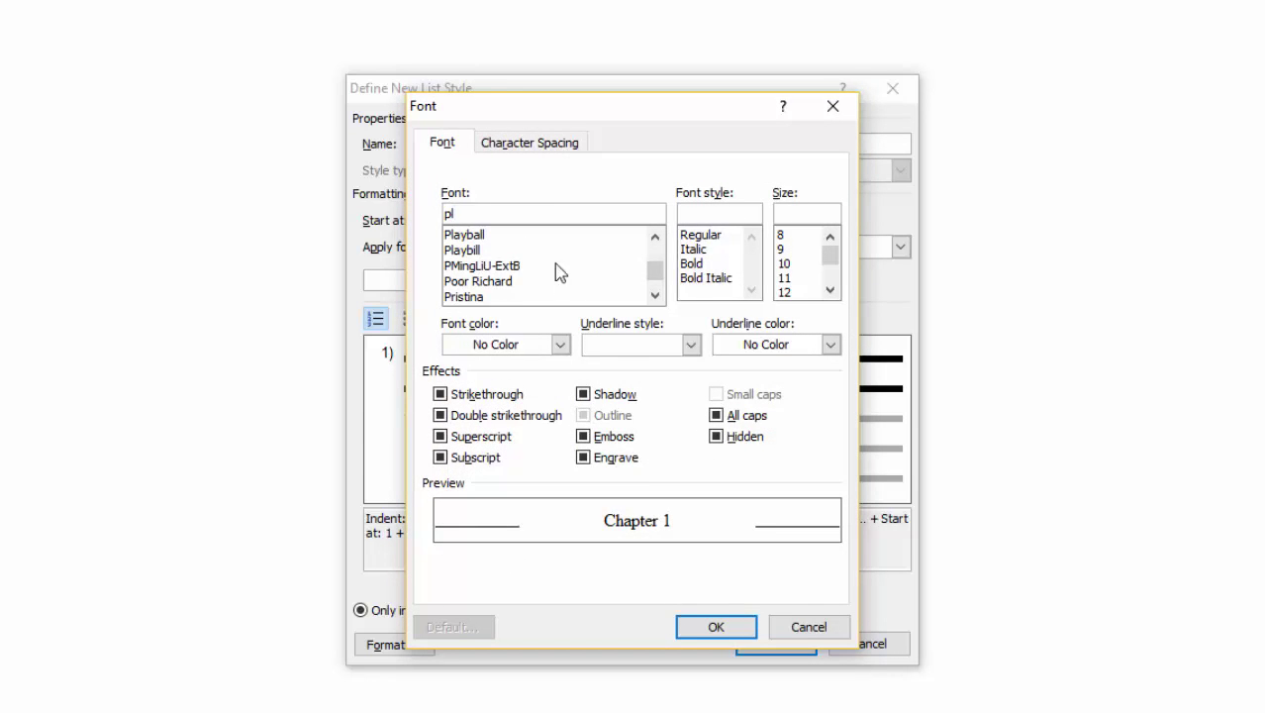
pyautogui.click(475, 237)
pyautogui.click(692, 264)
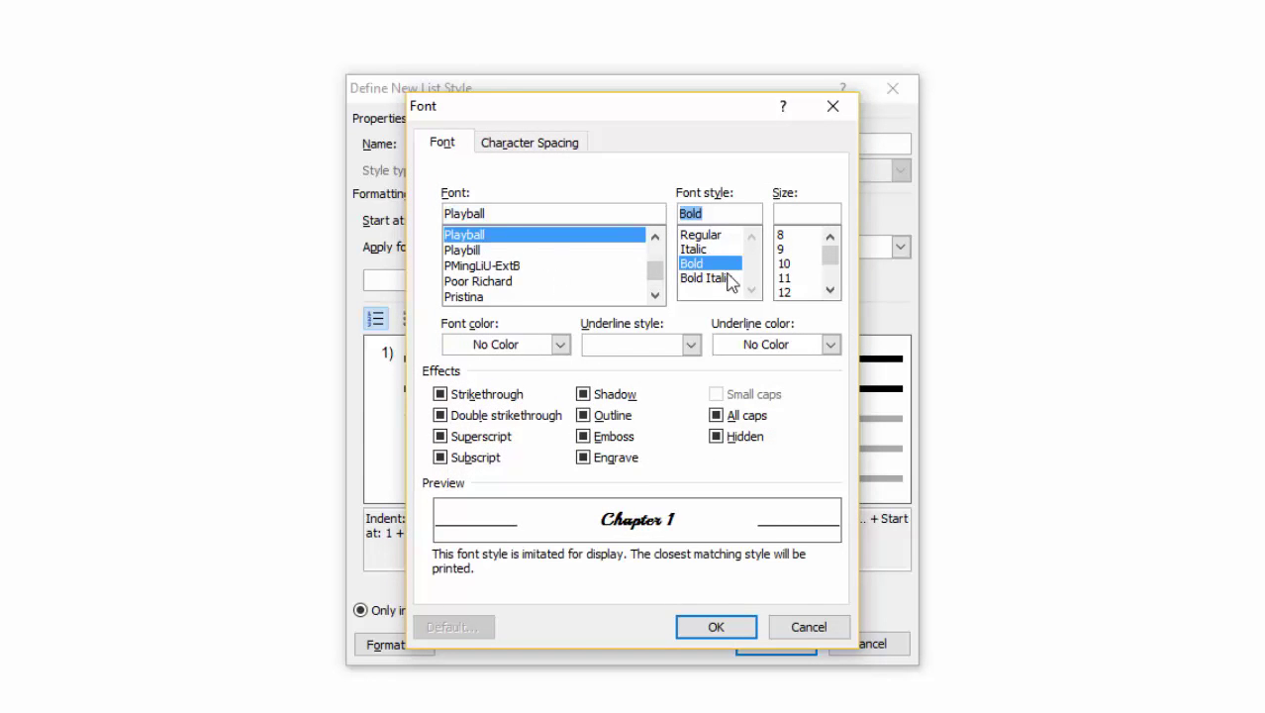
pyautogui.click(829, 289)
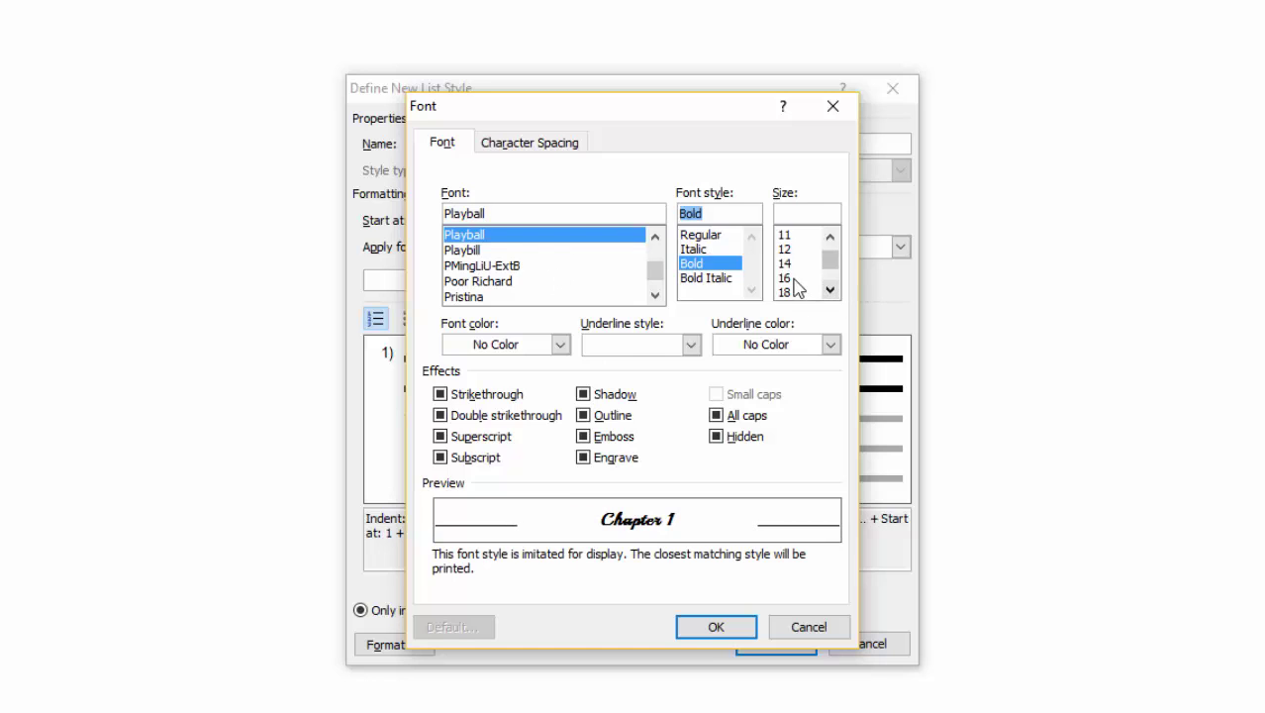
pyautogui.click(792, 278)
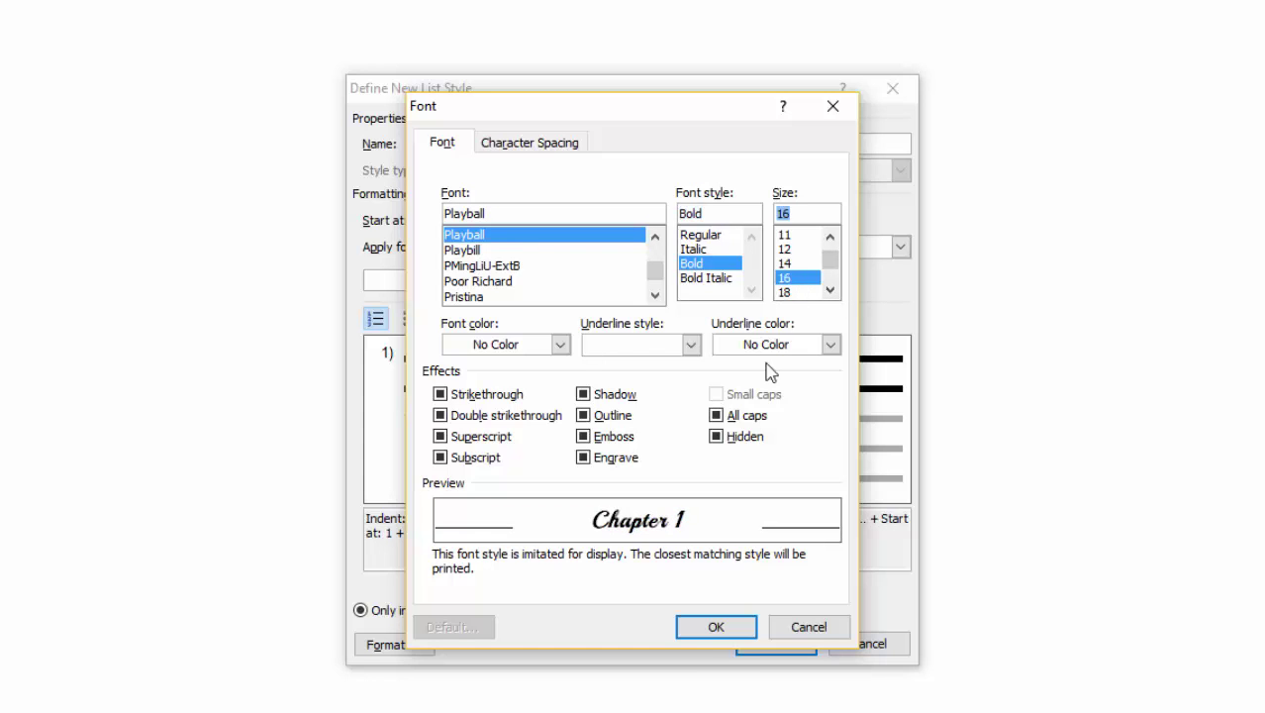
pyautogui.click(717, 629)
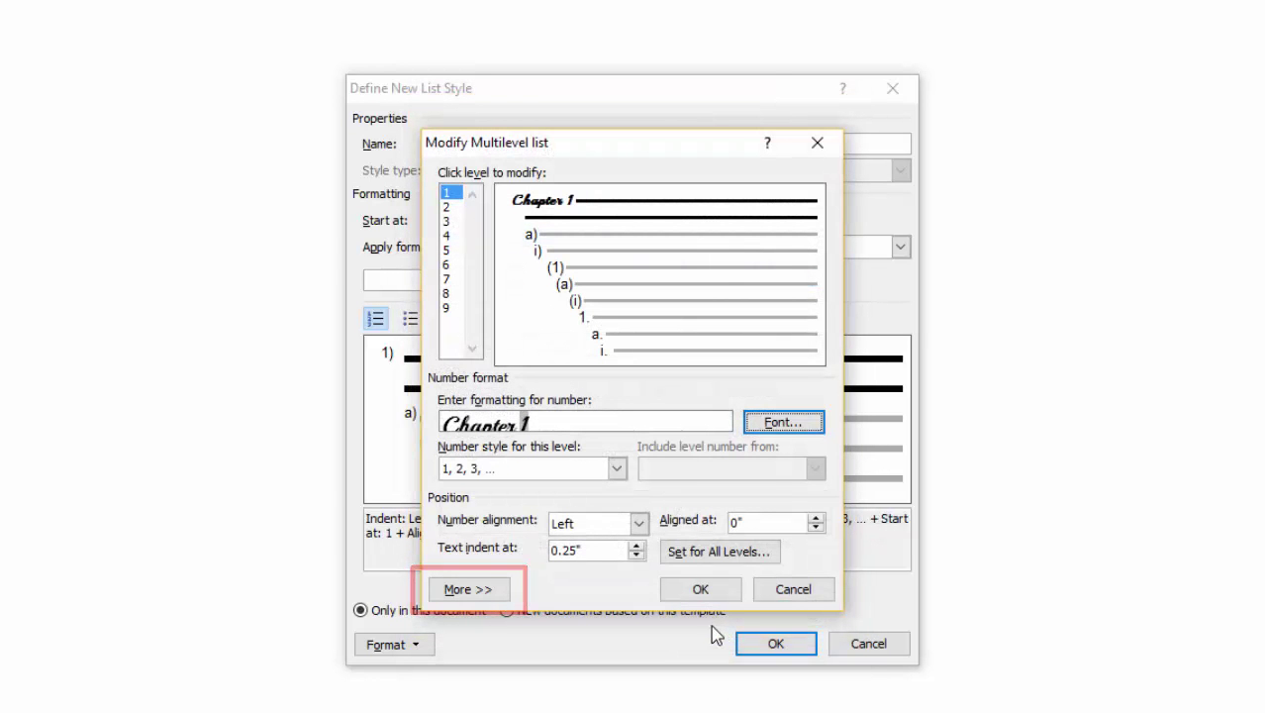
# - Link level 1 to Heading 1, follow the number with Nothing, and confirm
pyautogui.click(456, 591)
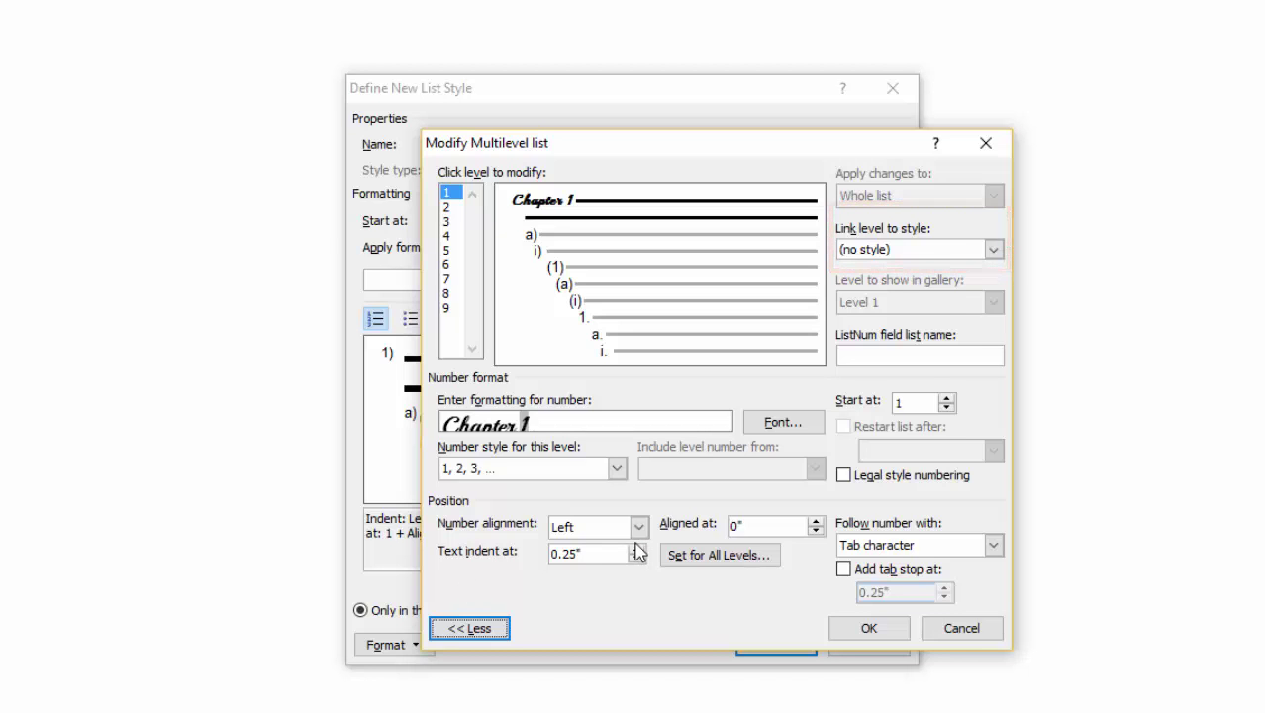
pyautogui.click(993, 250)
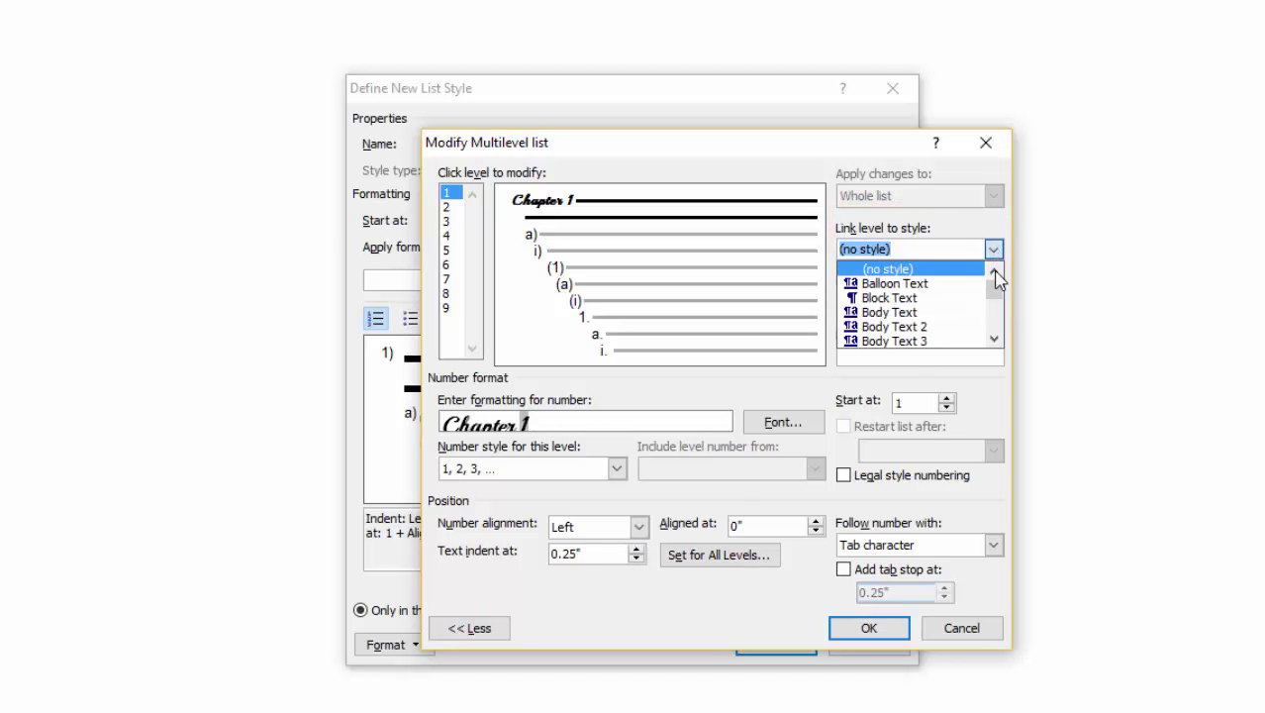
pyautogui.scroll(-2, 995, 282)
pyautogui.scroll(-5, 996, 282)
pyautogui.scroll(-2, 997, 282)
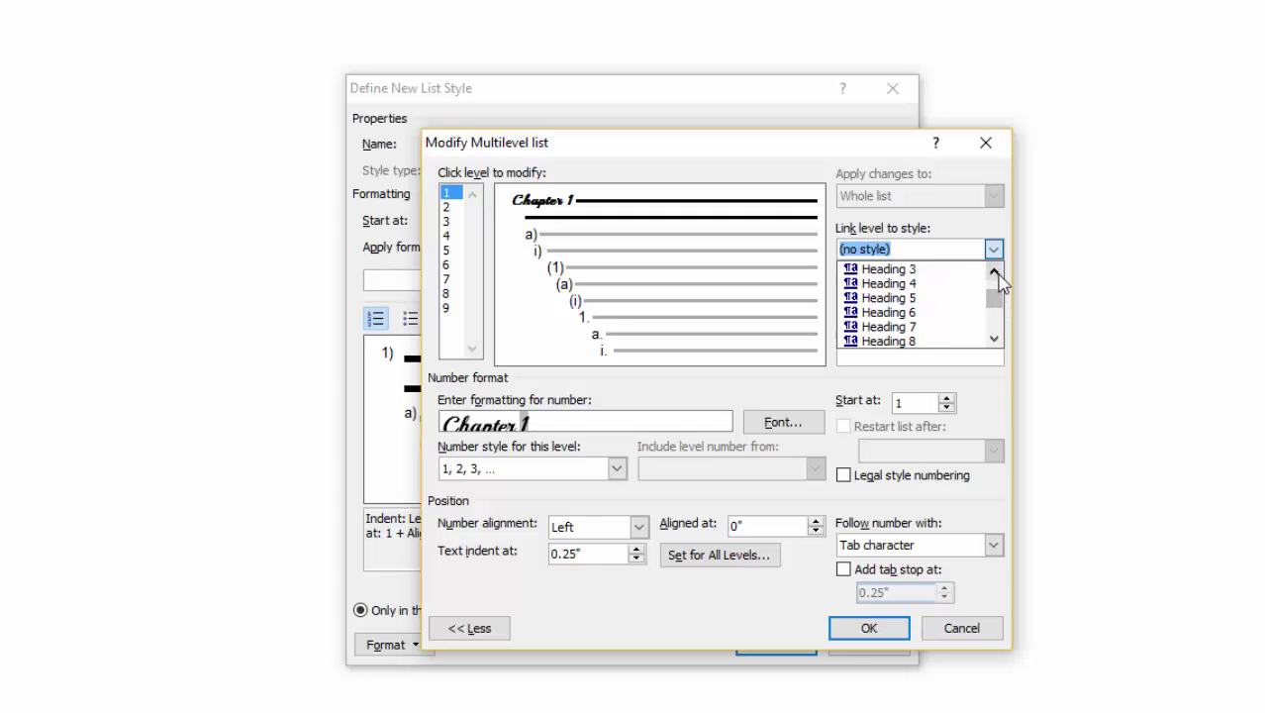
pyautogui.click(994, 271)
pyautogui.click(914, 269)
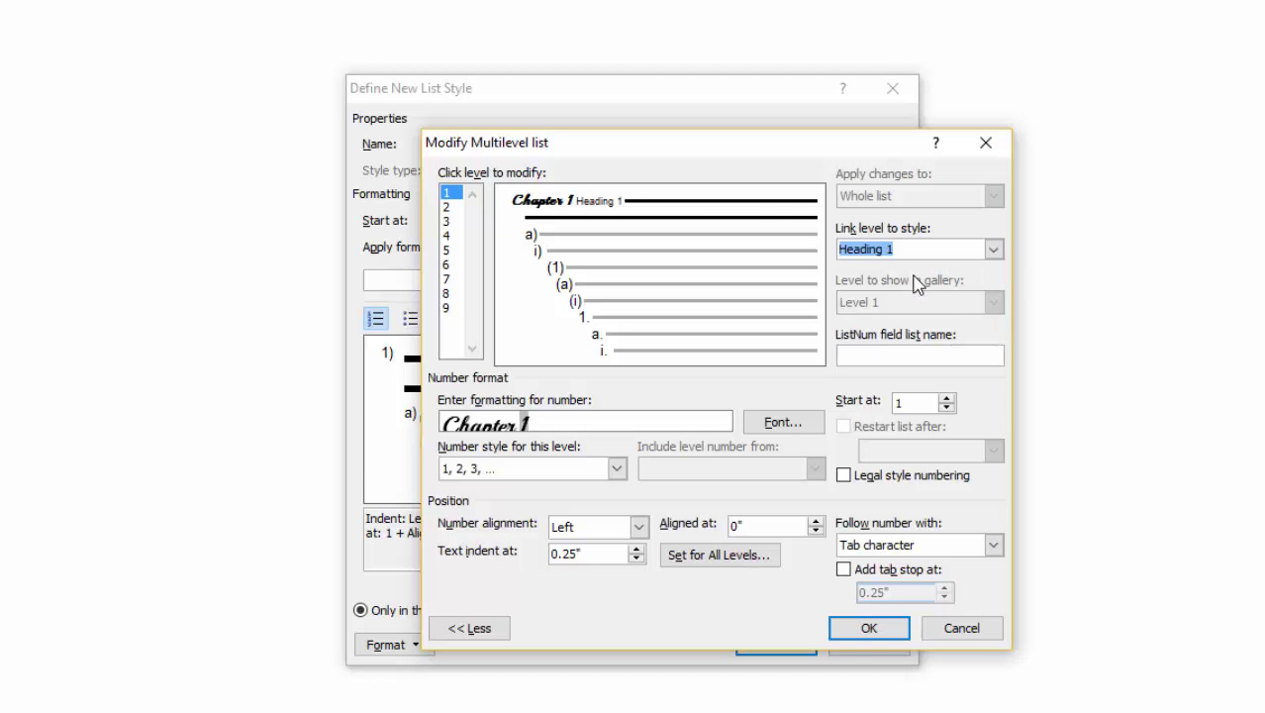
pyautogui.click(993, 544)
pyautogui.click(965, 590)
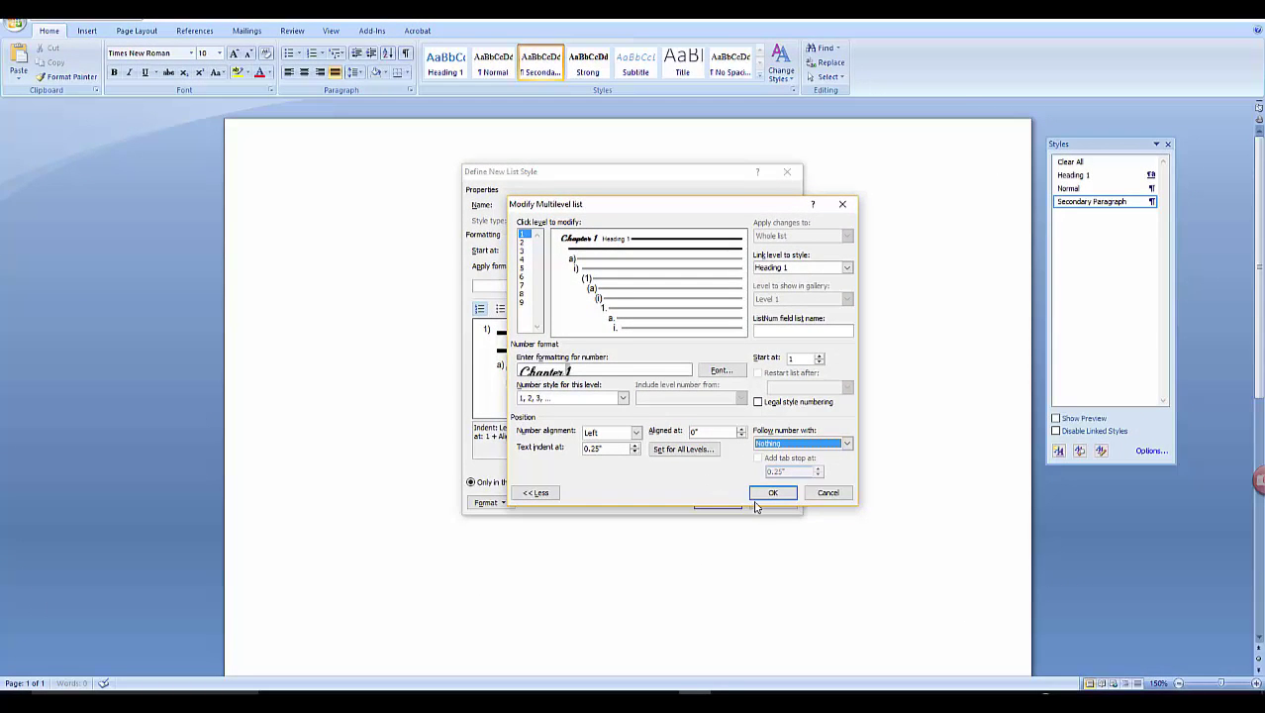
pyautogui.click(764, 494)
# - Save Chapter List, float the Styles pane, and open the Heading 1 style's options
pyautogui.click(719, 502)
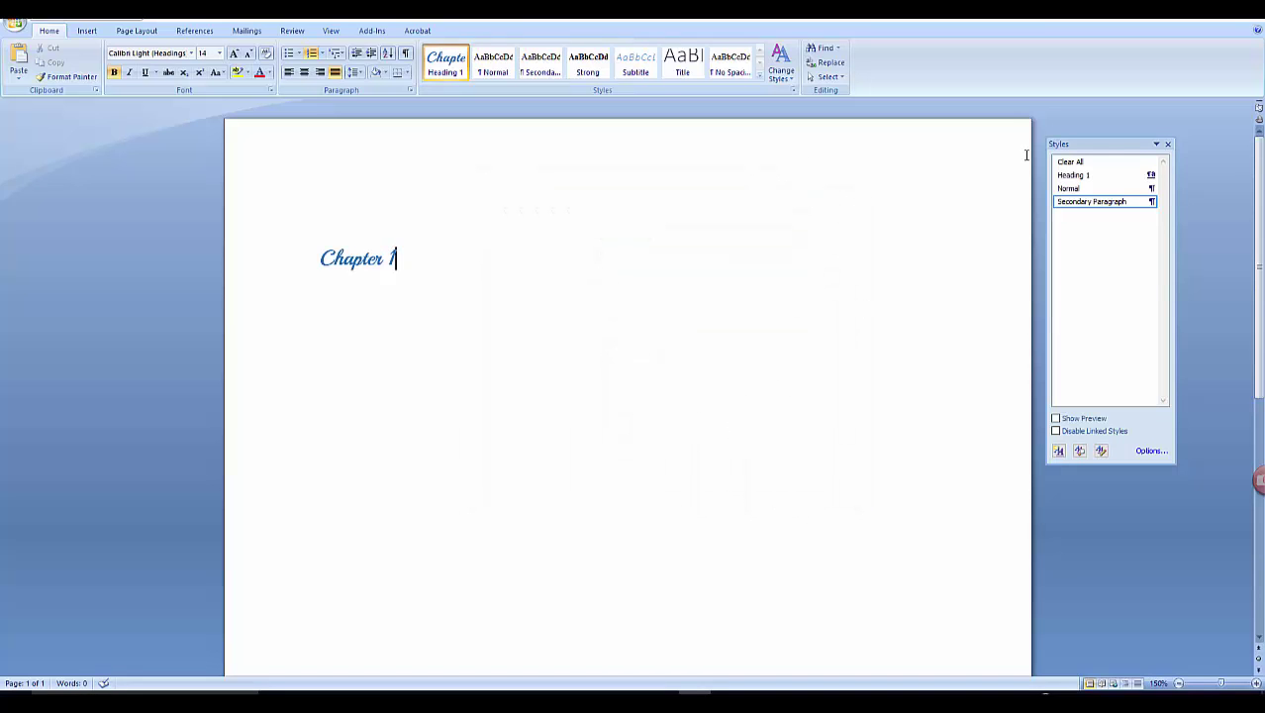
pyautogui.moveTo(1116, 144); pyautogui.dragTo(676, 156)
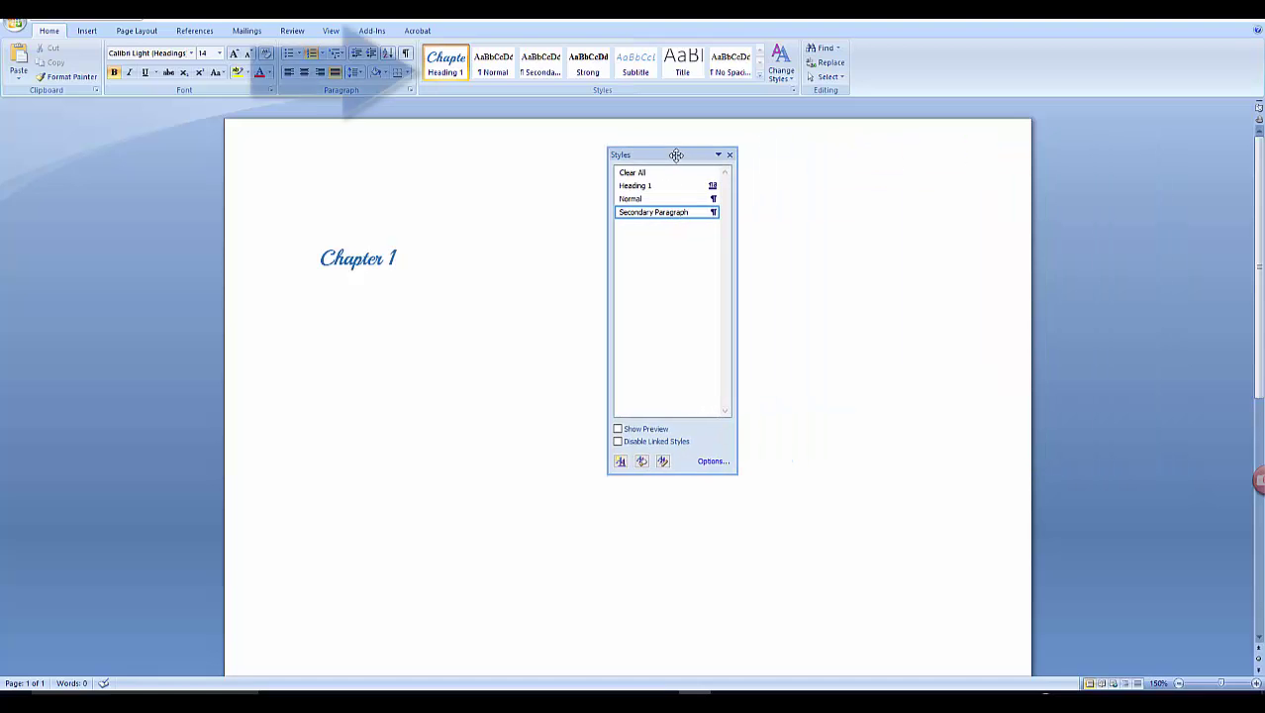
pyautogui.rightClick(438, 62)
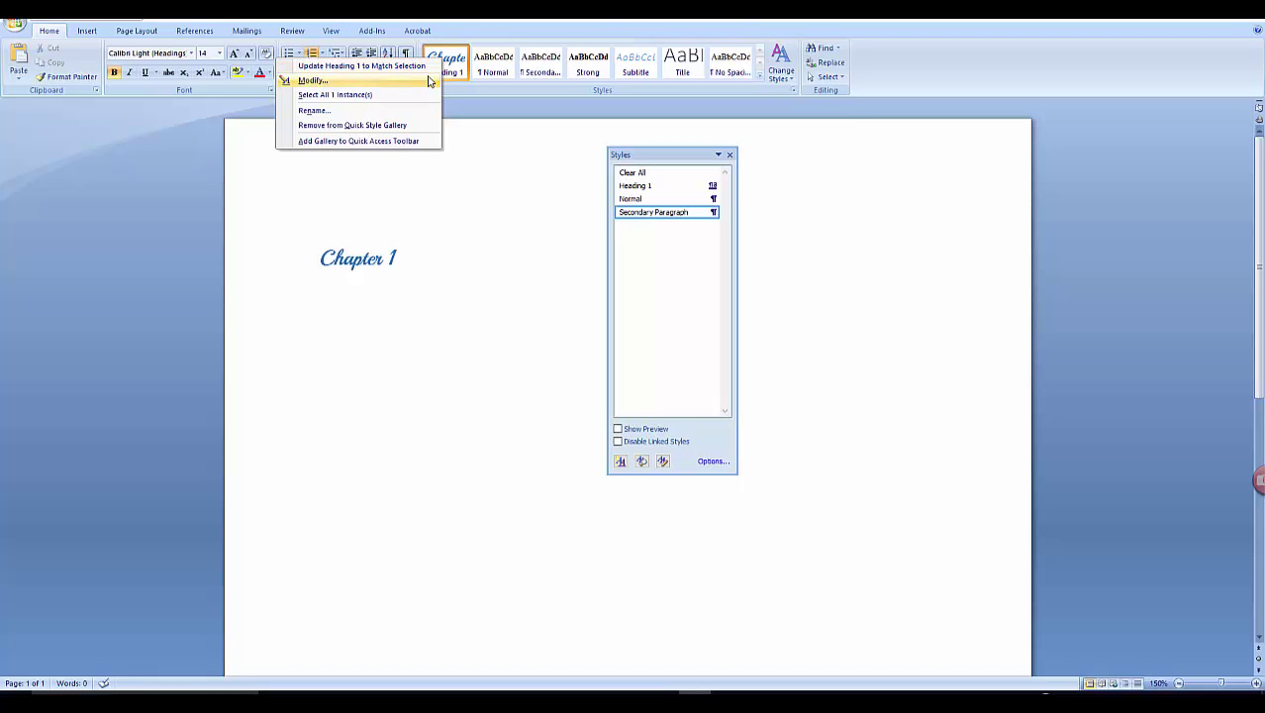
pyautogui.click(527, 182)
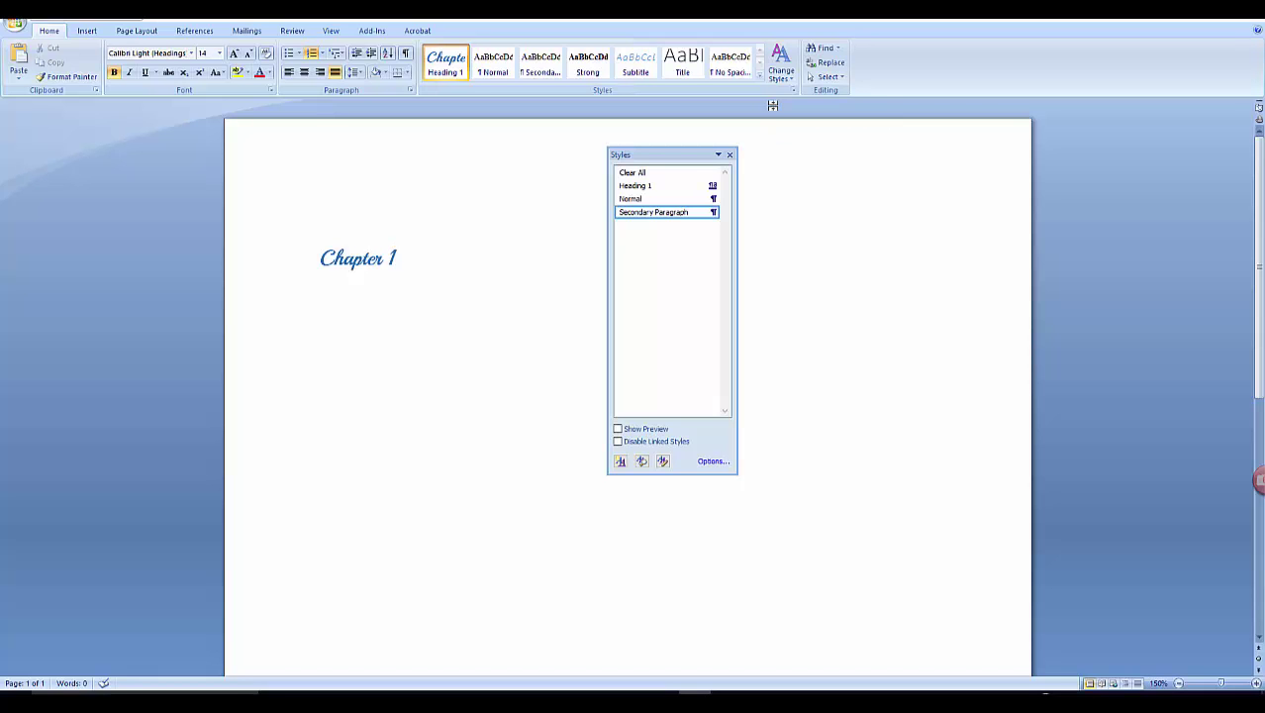
pyautogui.moveTo(653, 185)
pyautogui.click(713, 187)
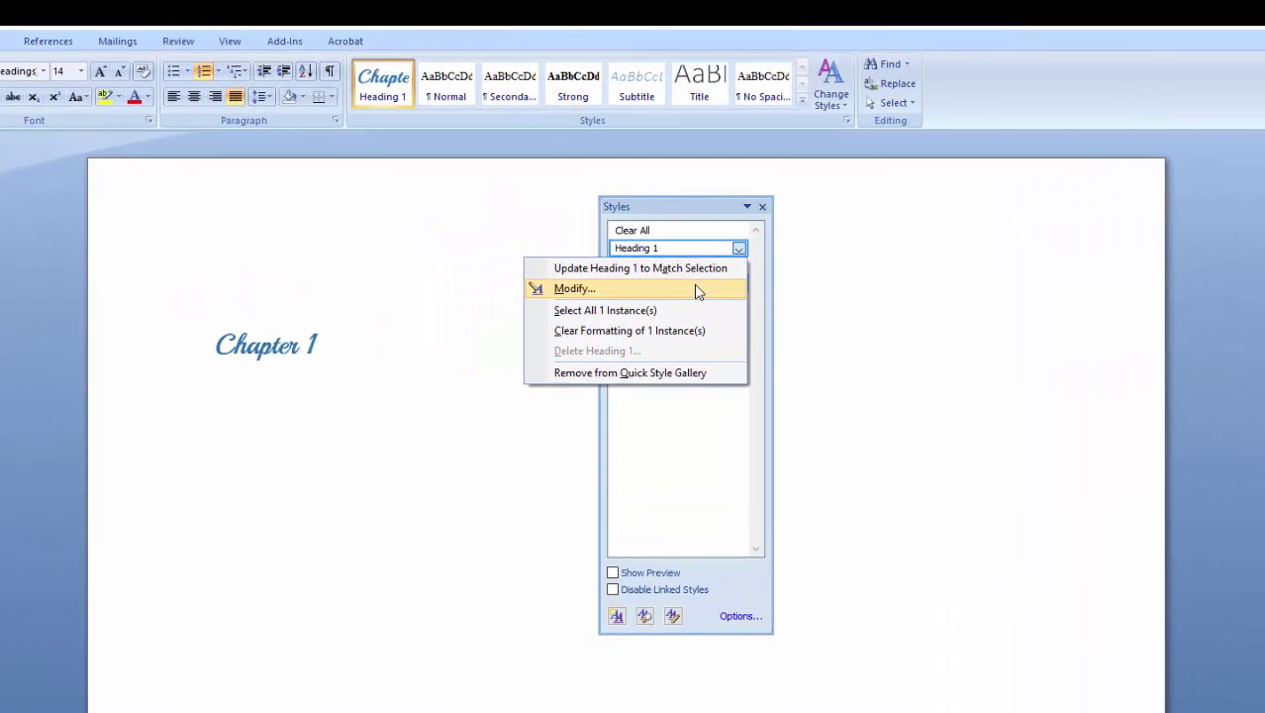
# - Modify Heading 1 to Playball 16 pt, Automatic font colour, centre aligned
pyautogui.click(697, 291)
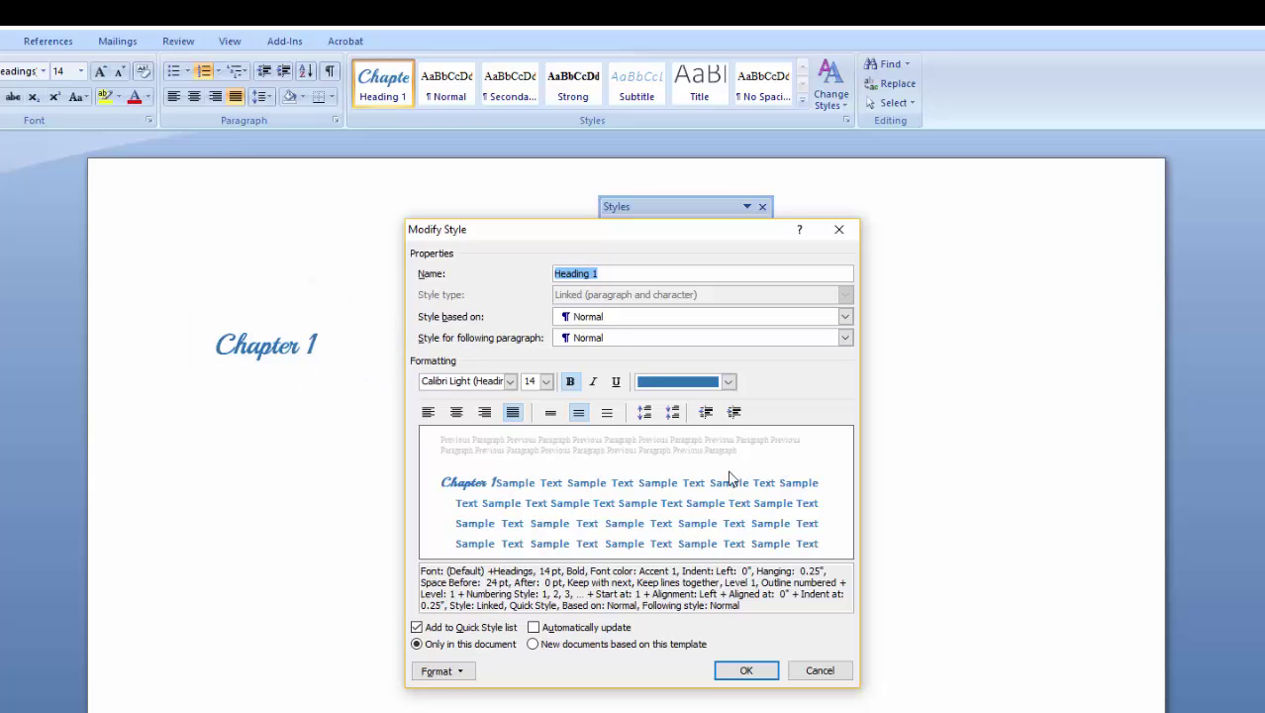
pyautogui.click(508, 381)
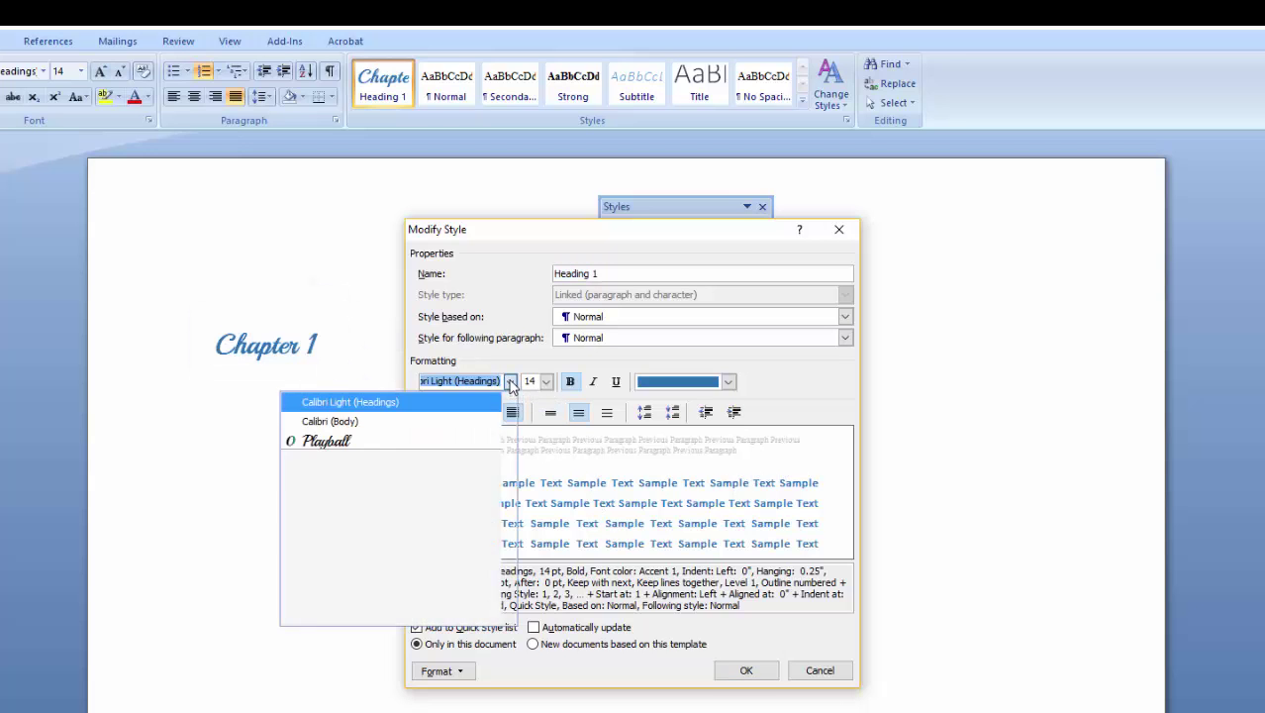
pyautogui.click(379, 441)
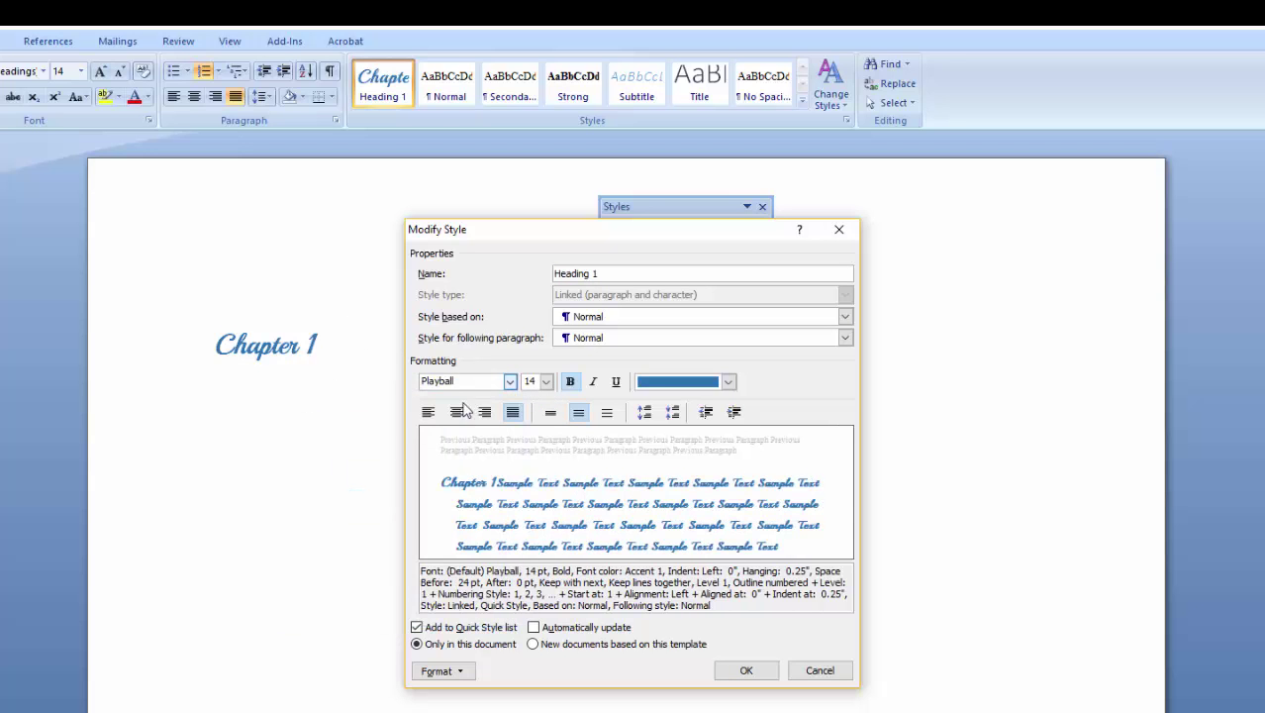
pyautogui.click(545, 382)
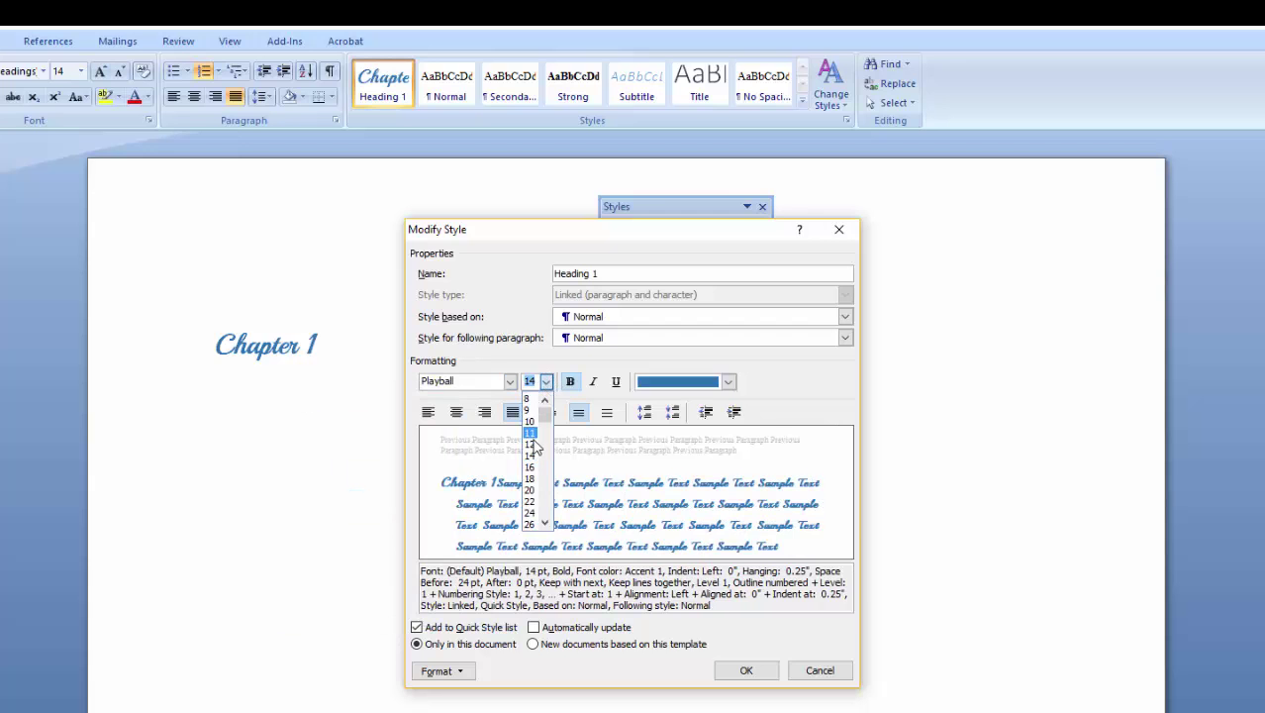
pyautogui.click(531, 467)
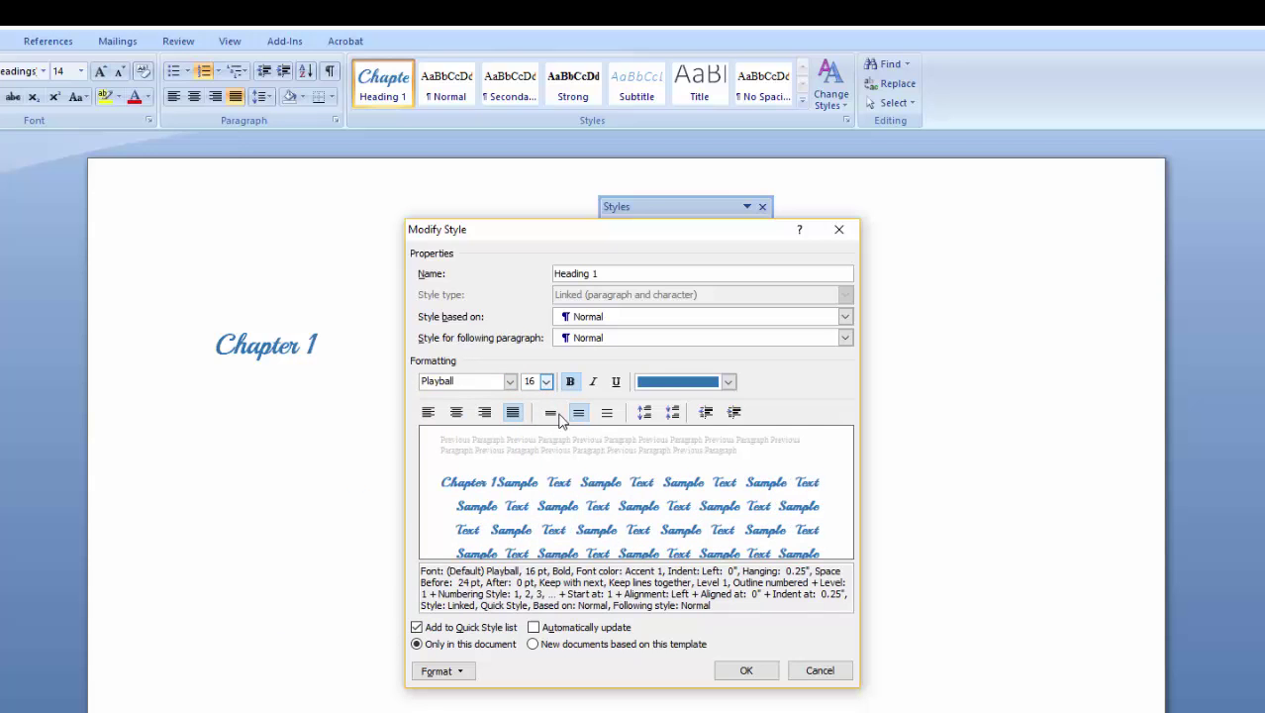
pyautogui.click(727, 382)
pyautogui.click(633, 397)
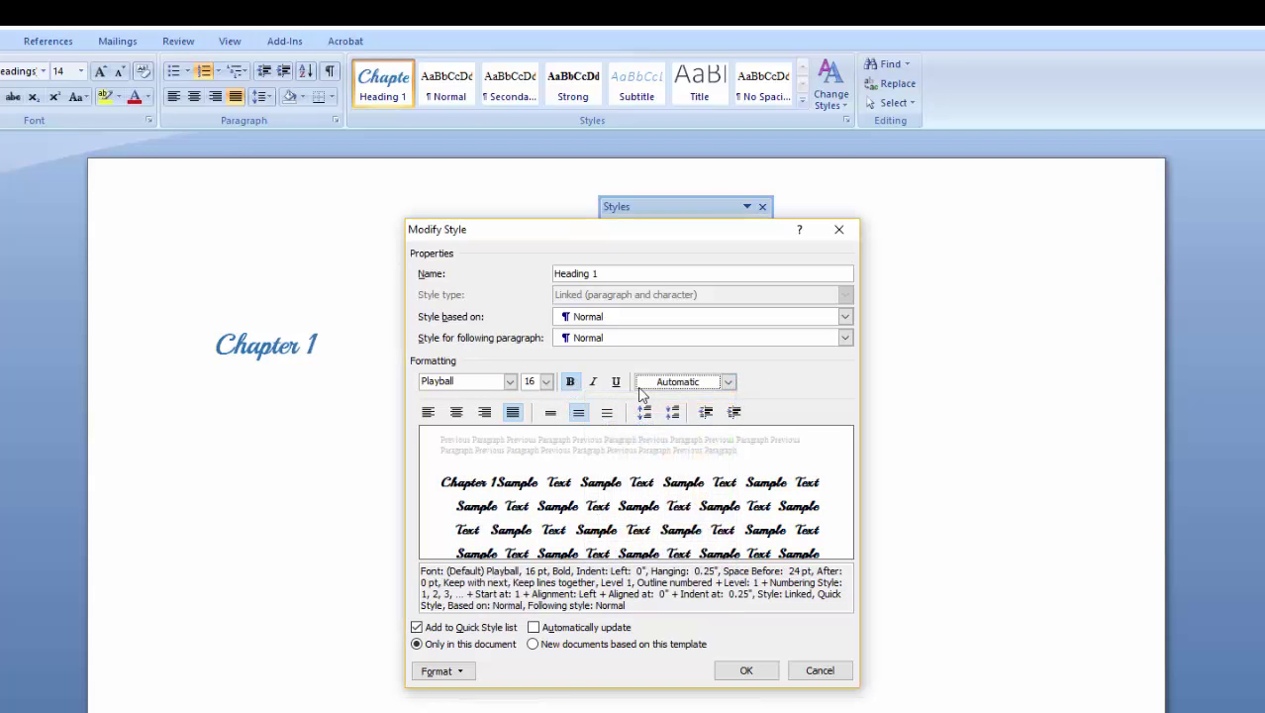
pyautogui.click(456, 414)
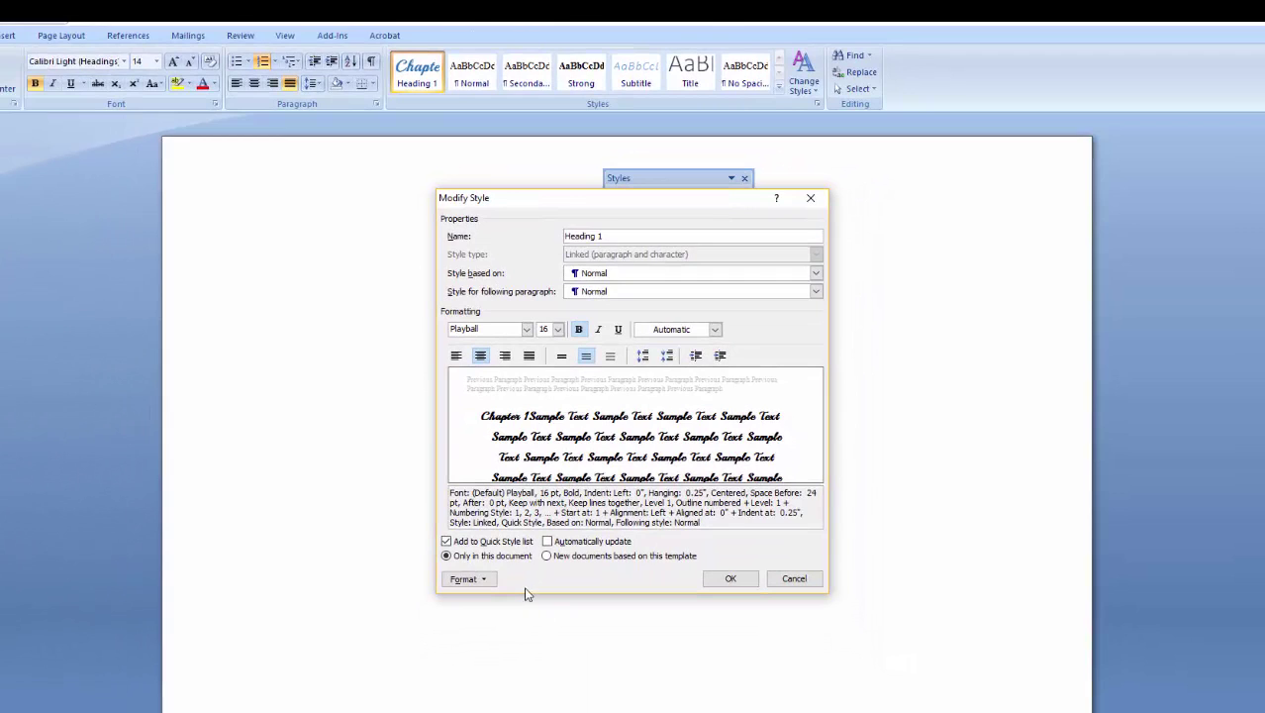
# - Give Heading 1 24 pt spacing after, Special indent (none) and Single line spacing
pyautogui.click(467, 579)
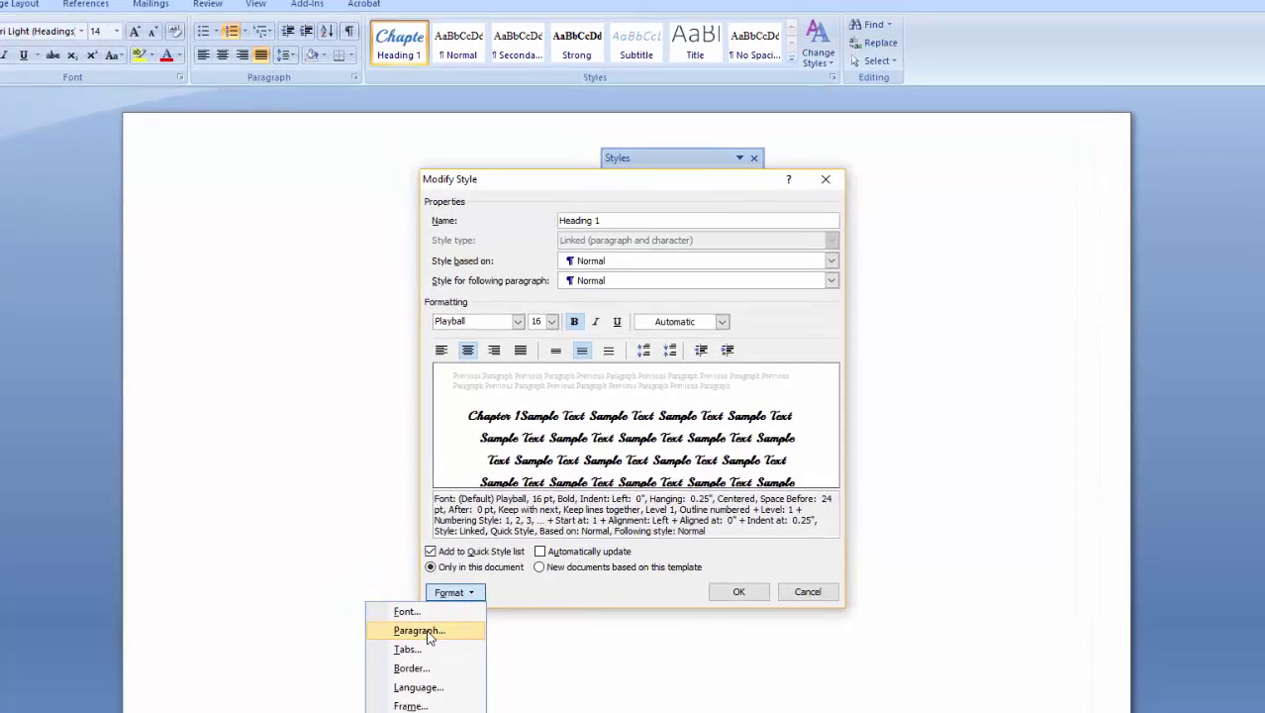
pyautogui.click(444, 620)
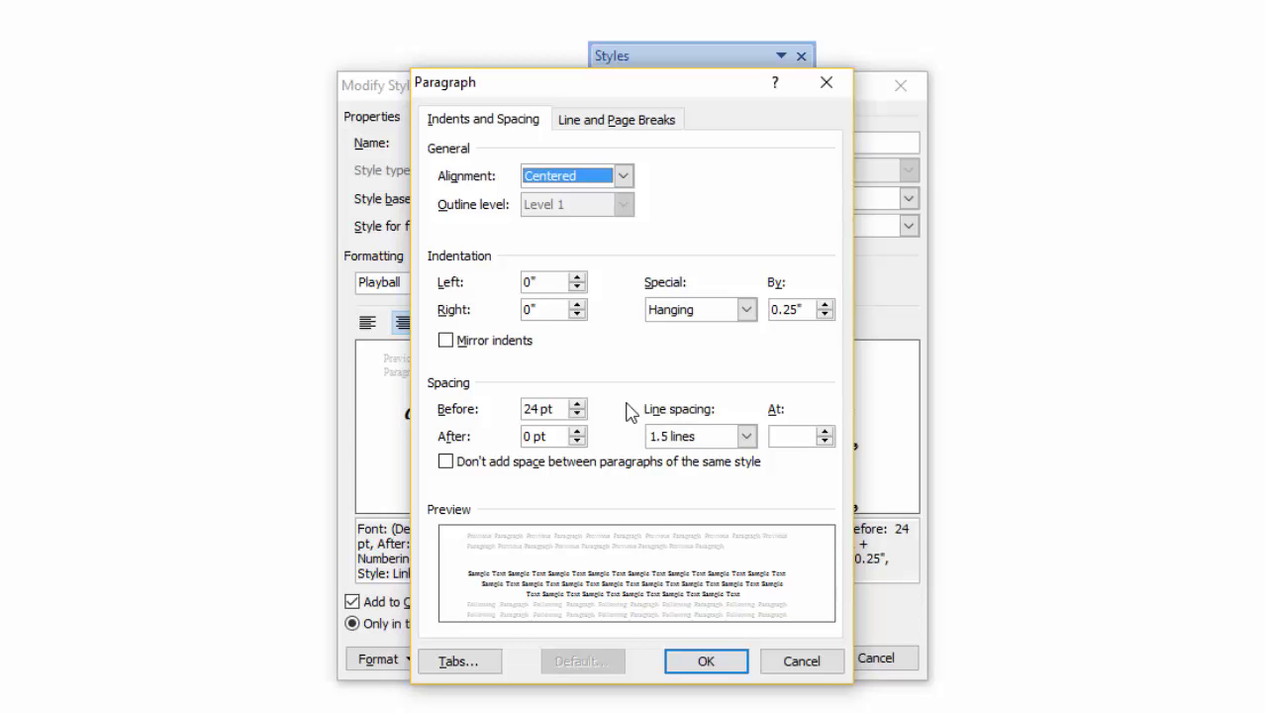
pyautogui.click(580, 432)
pyautogui.click(580, 431)
pyautogui.click(579, 433)
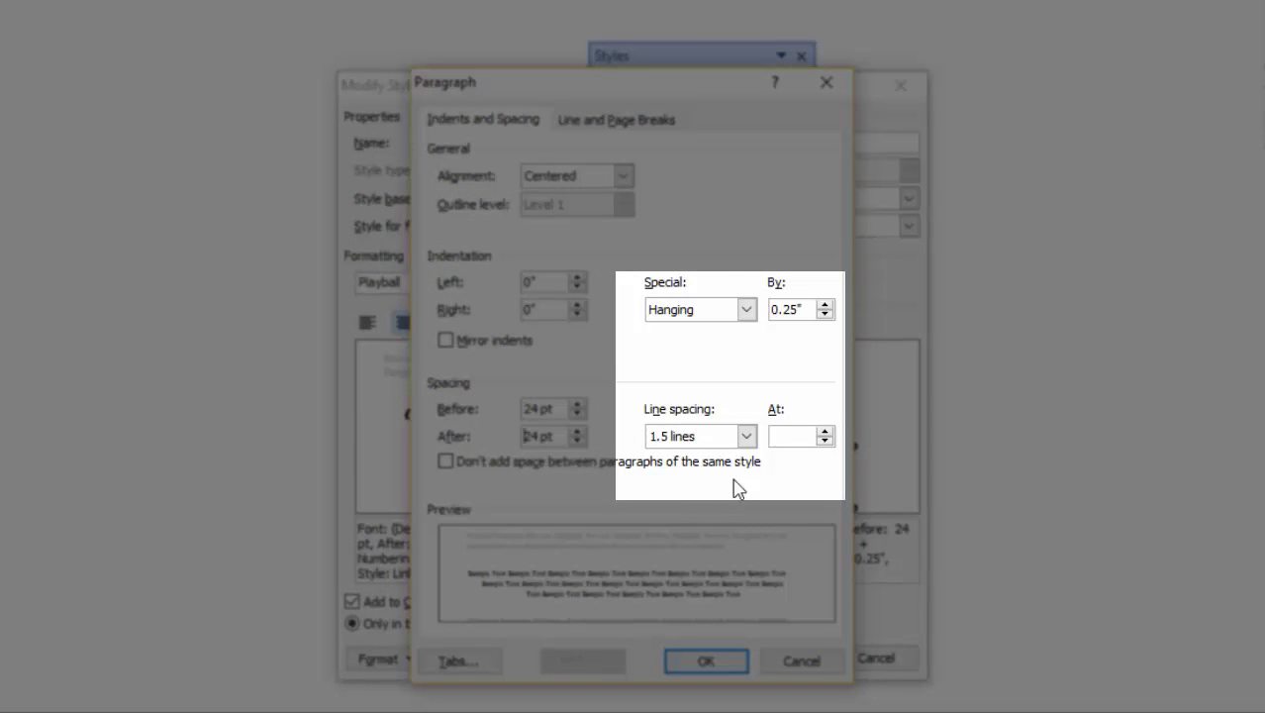
pyautogui.click(749, 309)
pyautogui.click(725, 331)
pyautogui.click(743, 433)
pyautogui.click(662, 452)
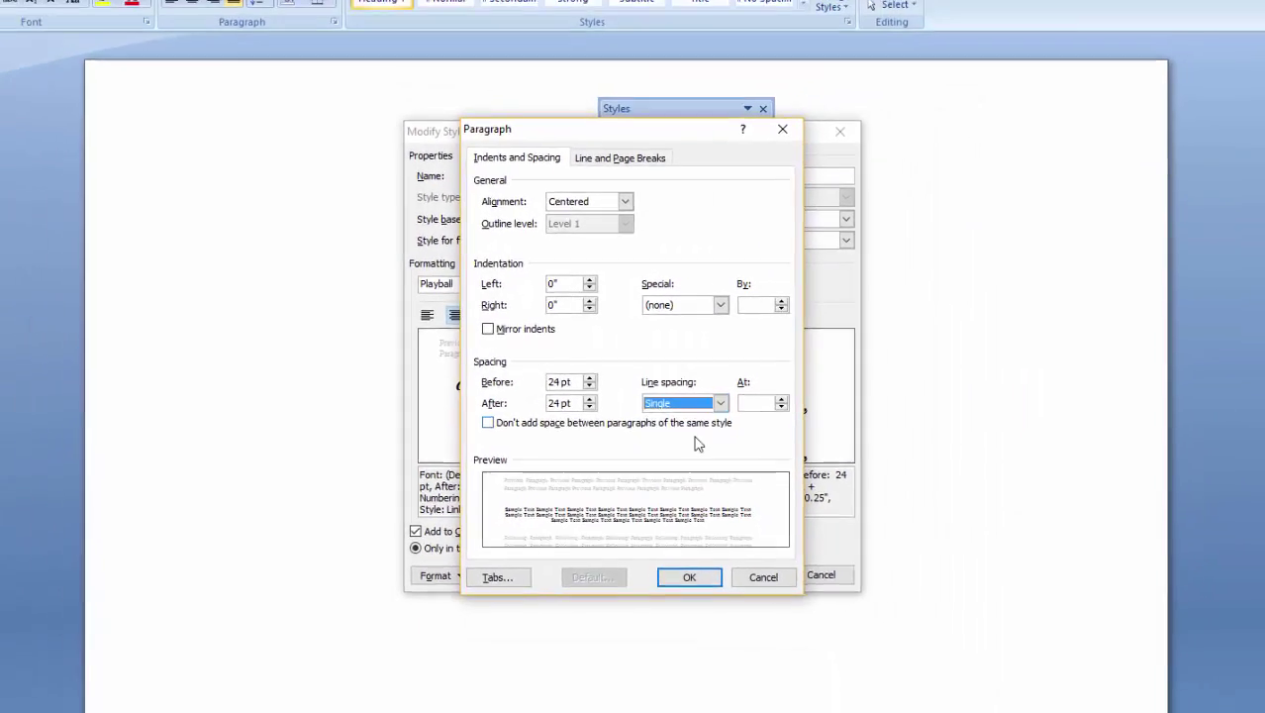
pyautogui.click(671, 502)
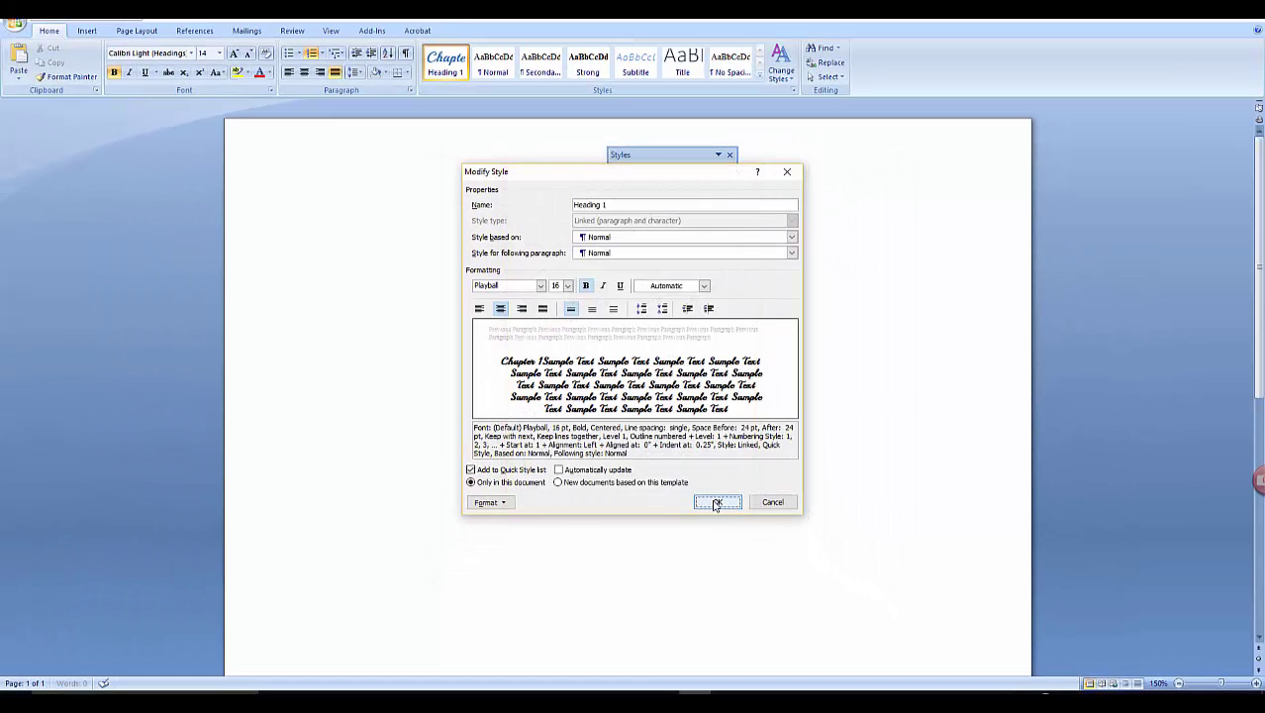
# - Save the Heading 1 style and place the cursor right after Chapter 1
pyautogui.click(716, 503)
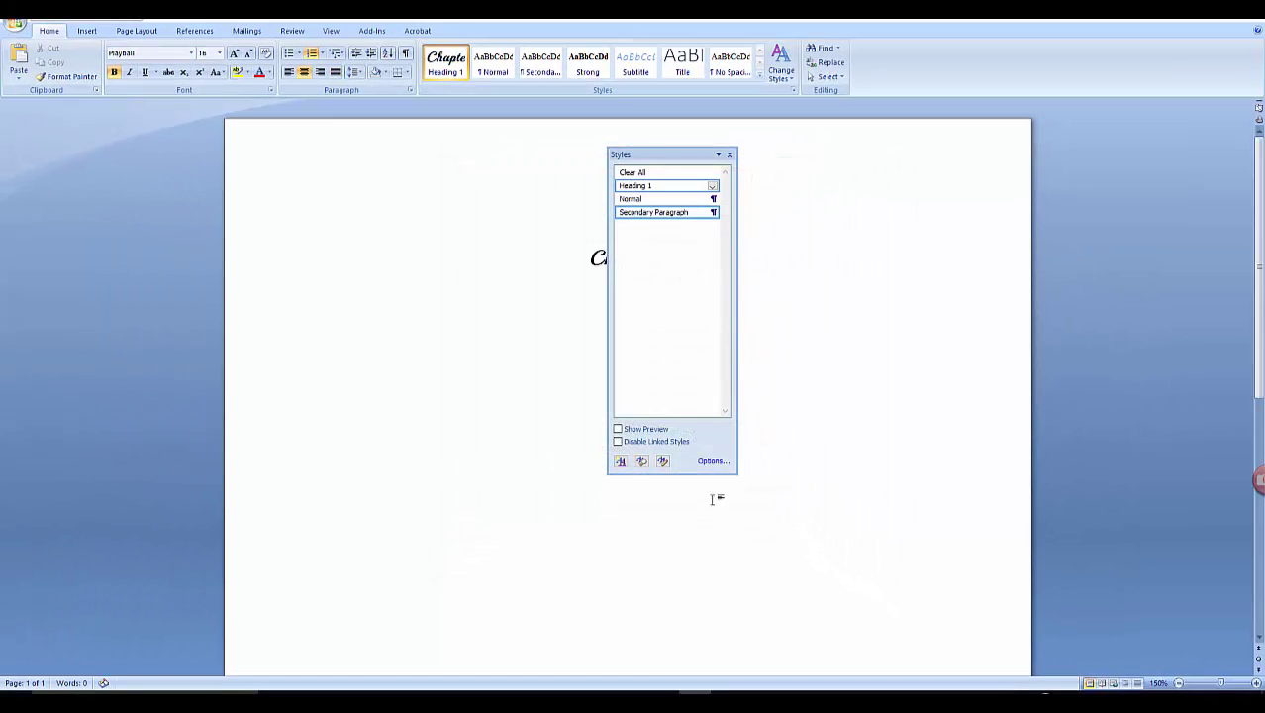
pyautogui.moveTo(662, 156); pyautogui.dragTo(943, 164)
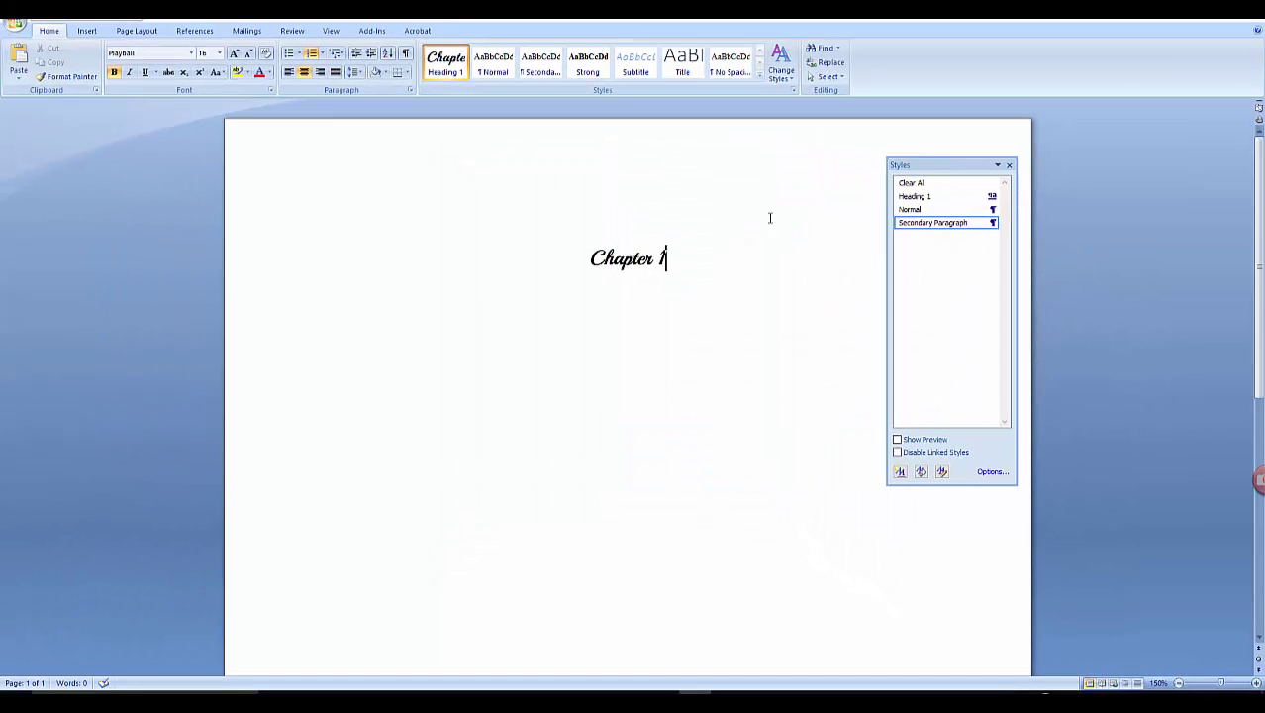
pyautogui.click(681, 263)
pyautogui.write('Subtitle')
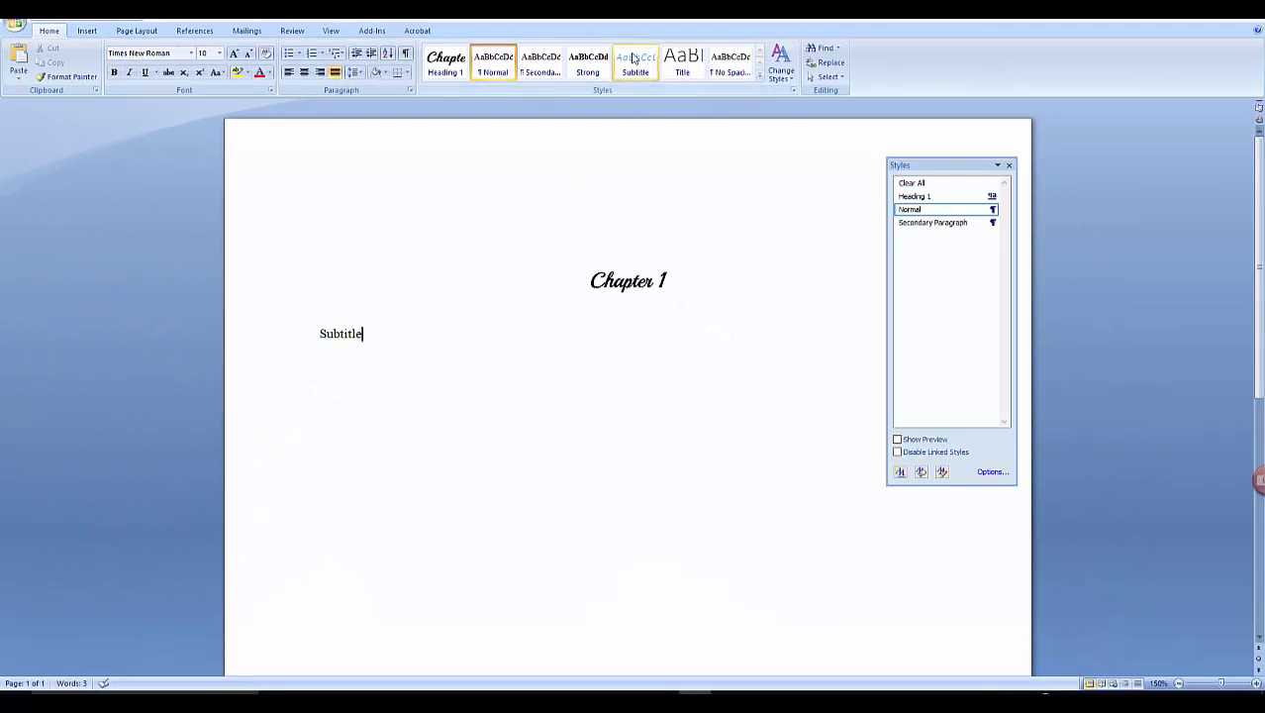
# - Apply the Subtitle style to the new line and set its font to Playball, centred
pyautogui.click(636, 65)
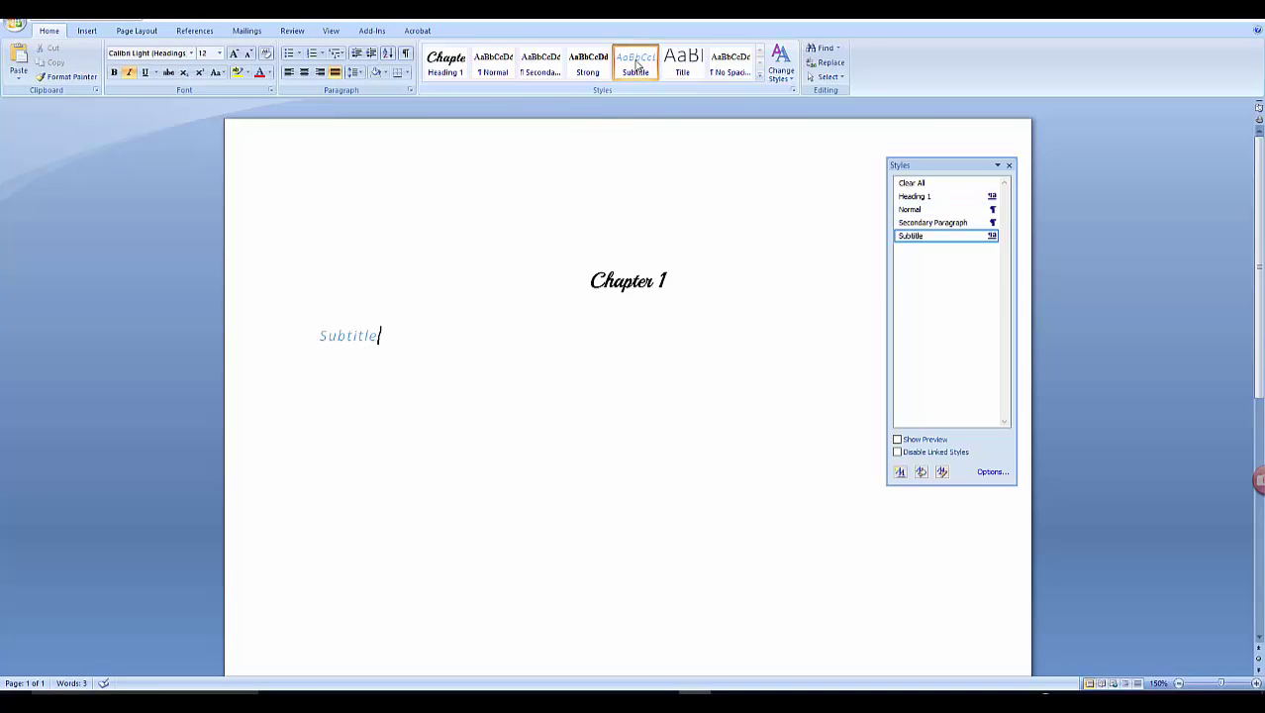
pyautogui.rightClick(636, 65)
pyautogui.click(506, 82)
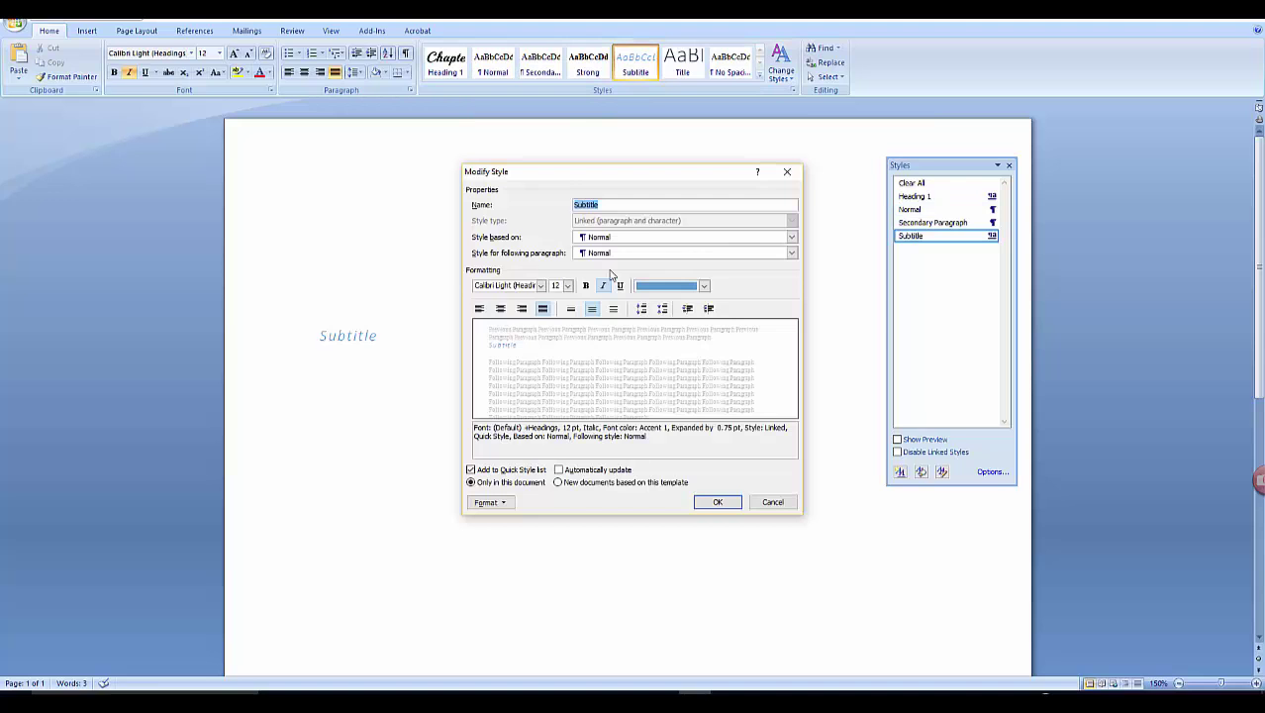
pyautogui.click(541, 285)
pyautogui.click(458, 303)
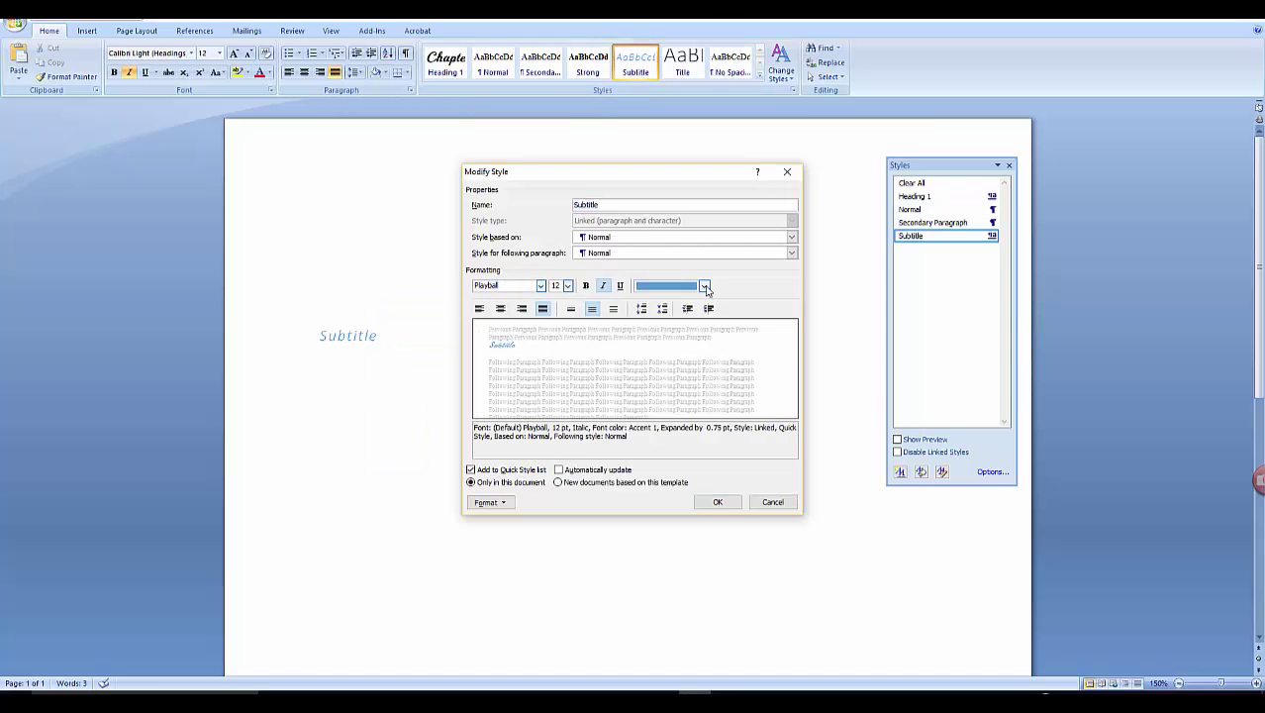
pyautogui.click(501, 308)
# - Give Subtitle 12 pt spacing before and after with Single line spacing, and save it
pyautogui.click(489, 502)
pyautogui.click(465, 532)
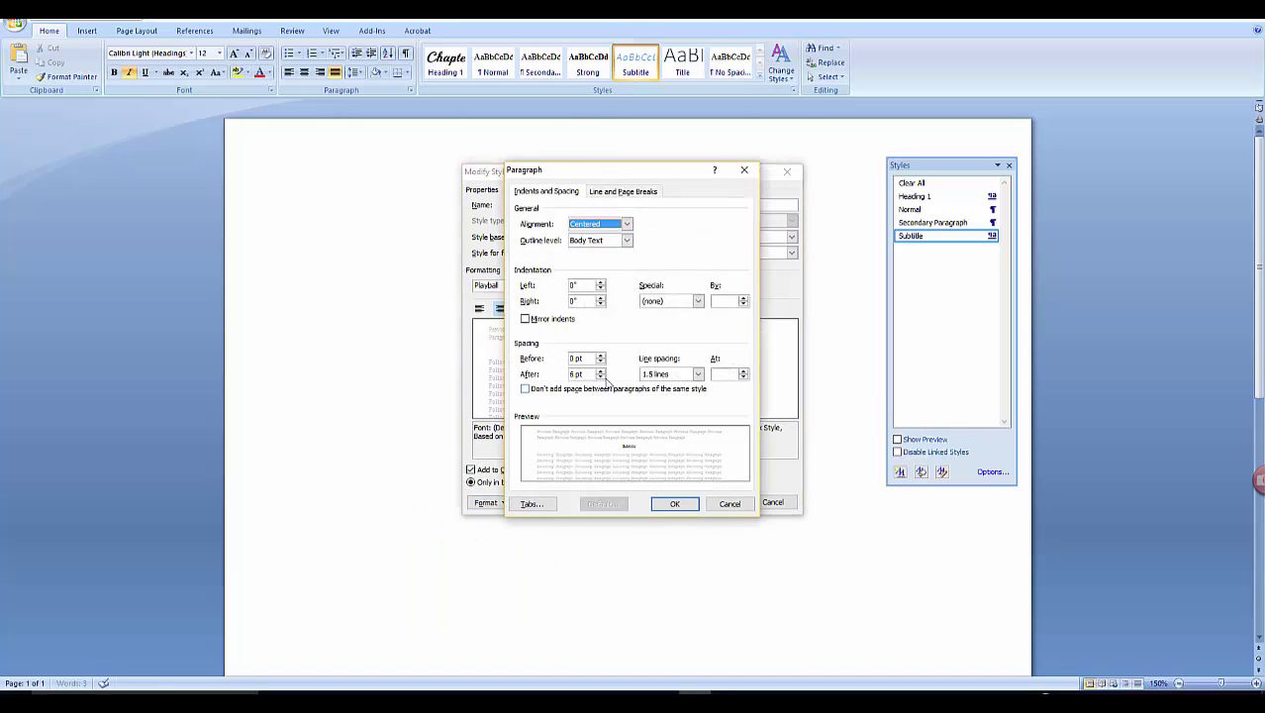
pyautogui.click(600, 354)
pyautogui.click(600, 354)
pyautogui.click(698, 373)
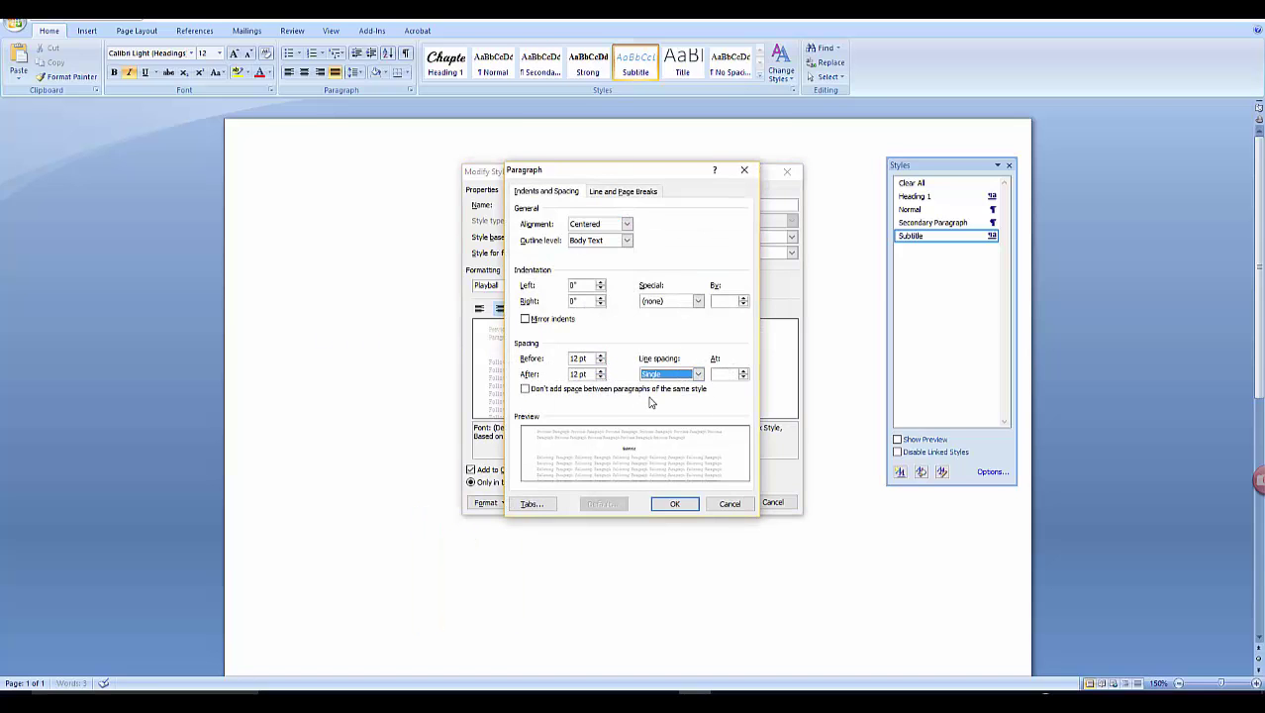
pyautogui.click(674, 503)
pyautogui.click(725, 503)
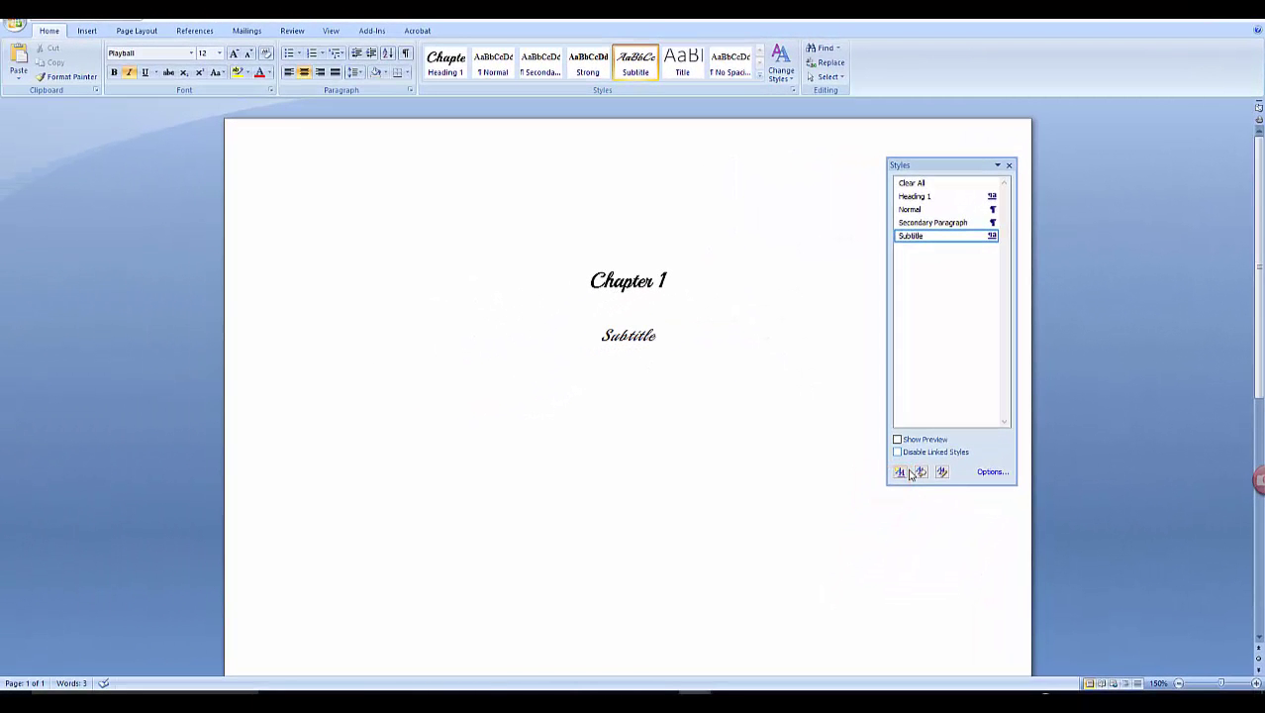
# - Create a style named Modules from Subtitle at 20 pt with 24 pt space before
pyautogui.click(899, 472)
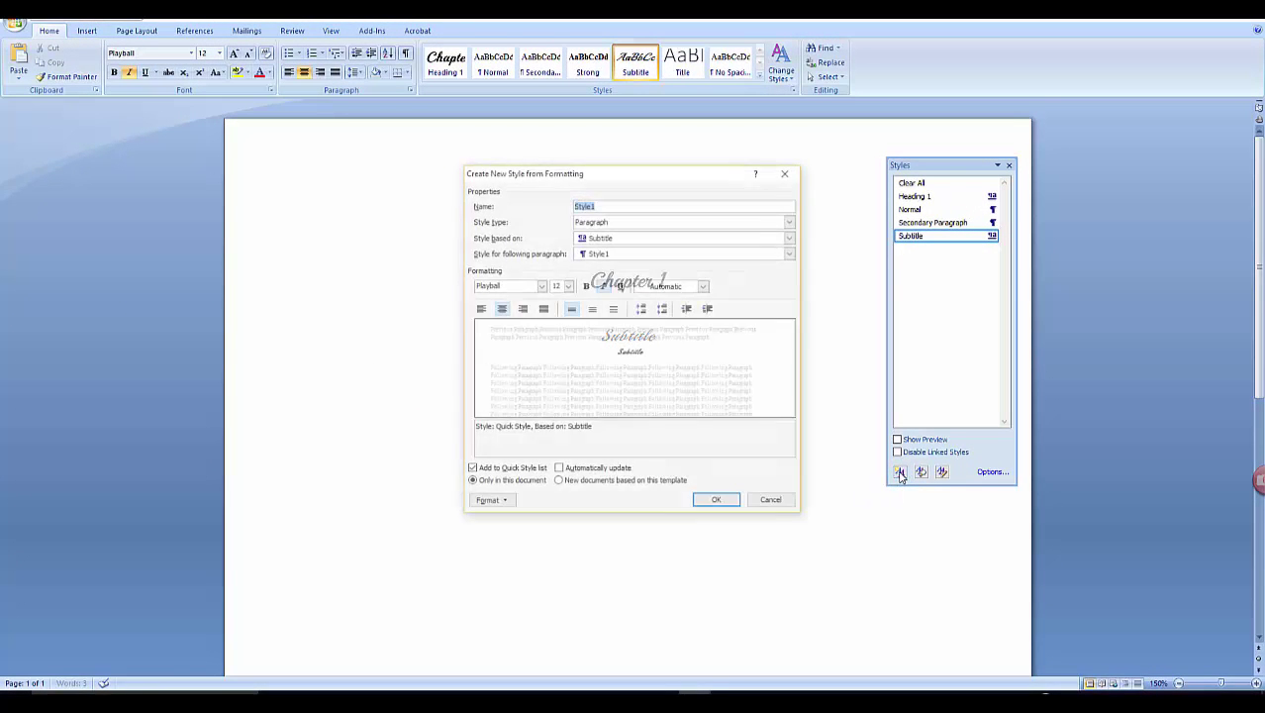
pyautogui.write('Modules')
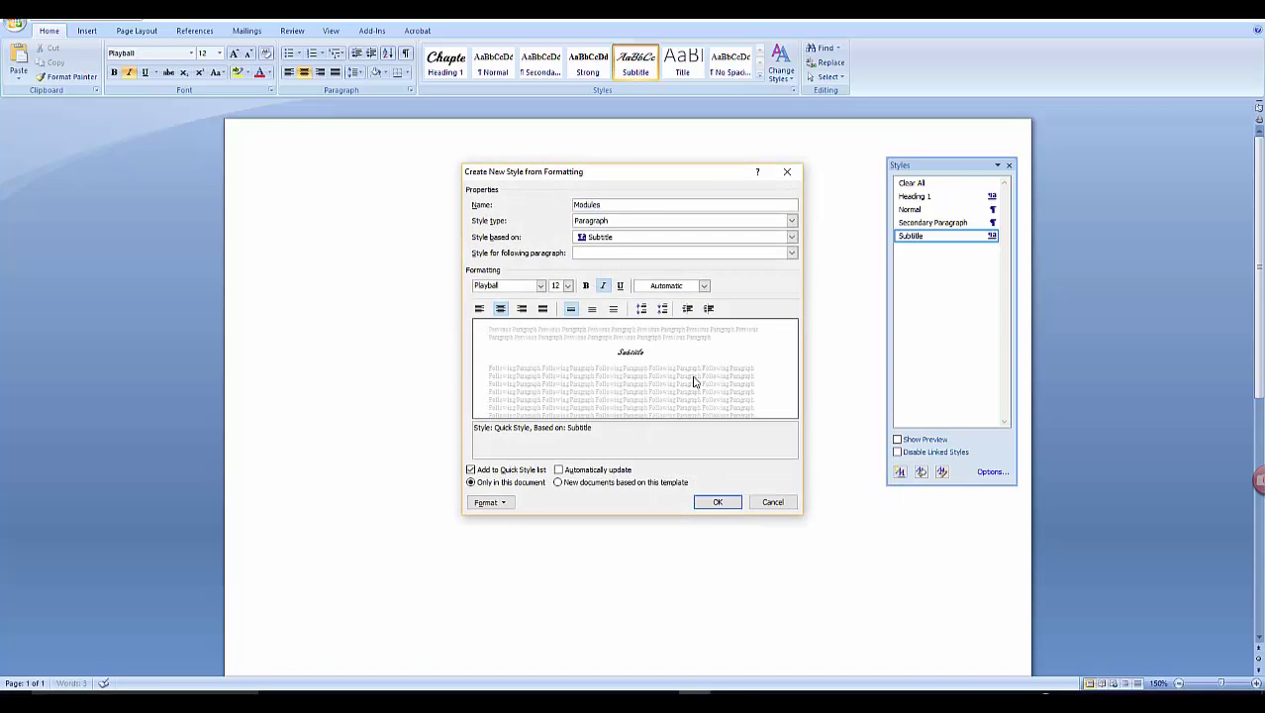
pyautogui.press('Tab')
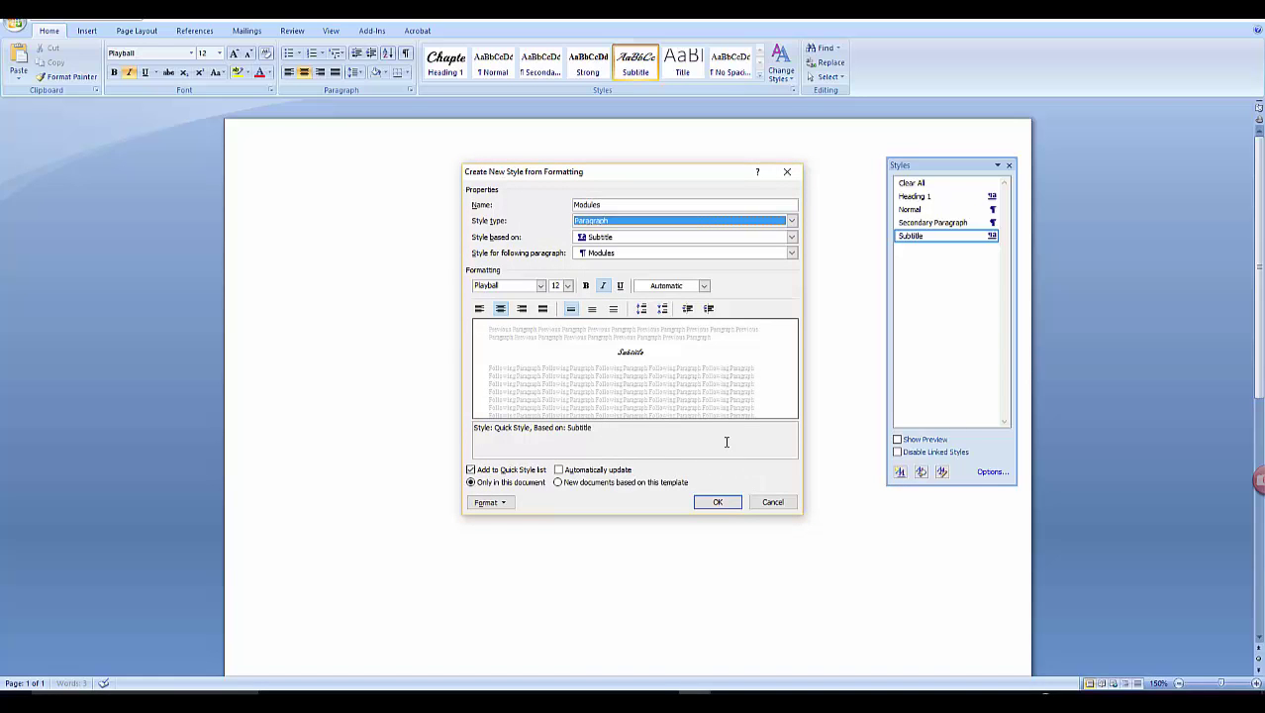
pyautogui.click(568, 285)
pyautogui.click(555, 367)
pyautogui.click(486, 501)
pyautogui.click(460, 532)
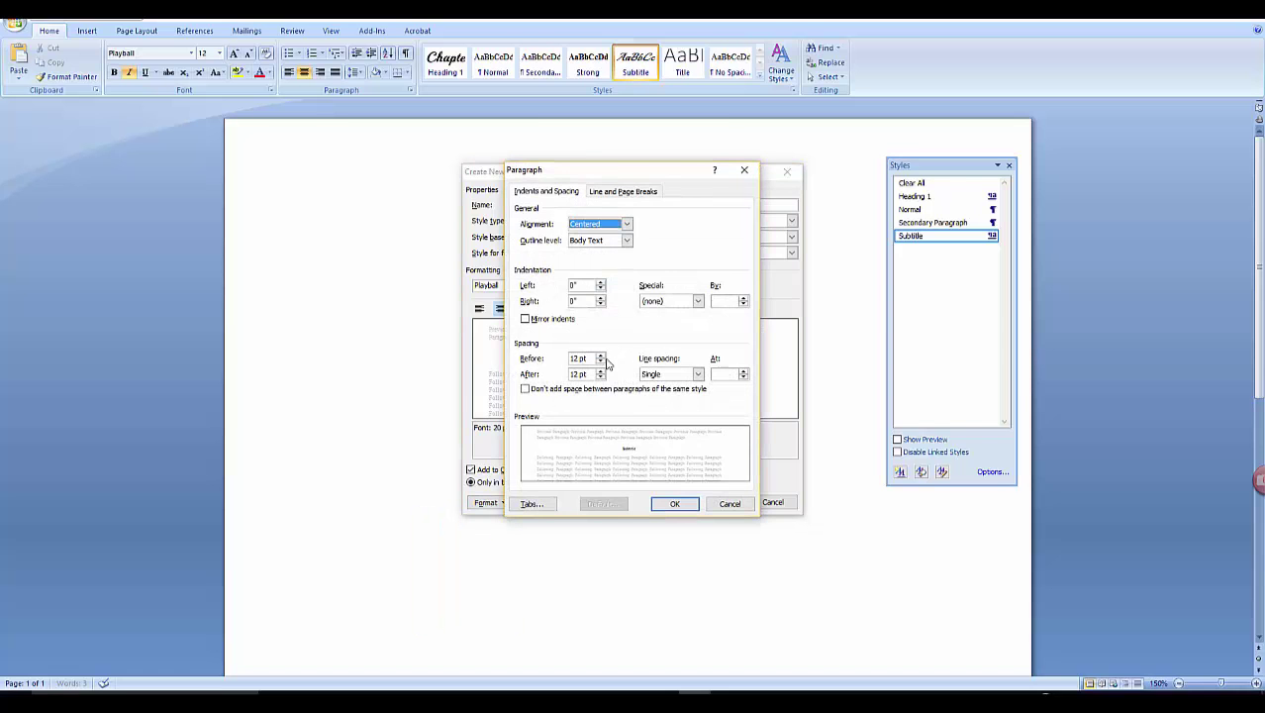
pyautogui.click(600, 356)
pyautogui.click(674, 503)
pyautogui.click(717, 502)
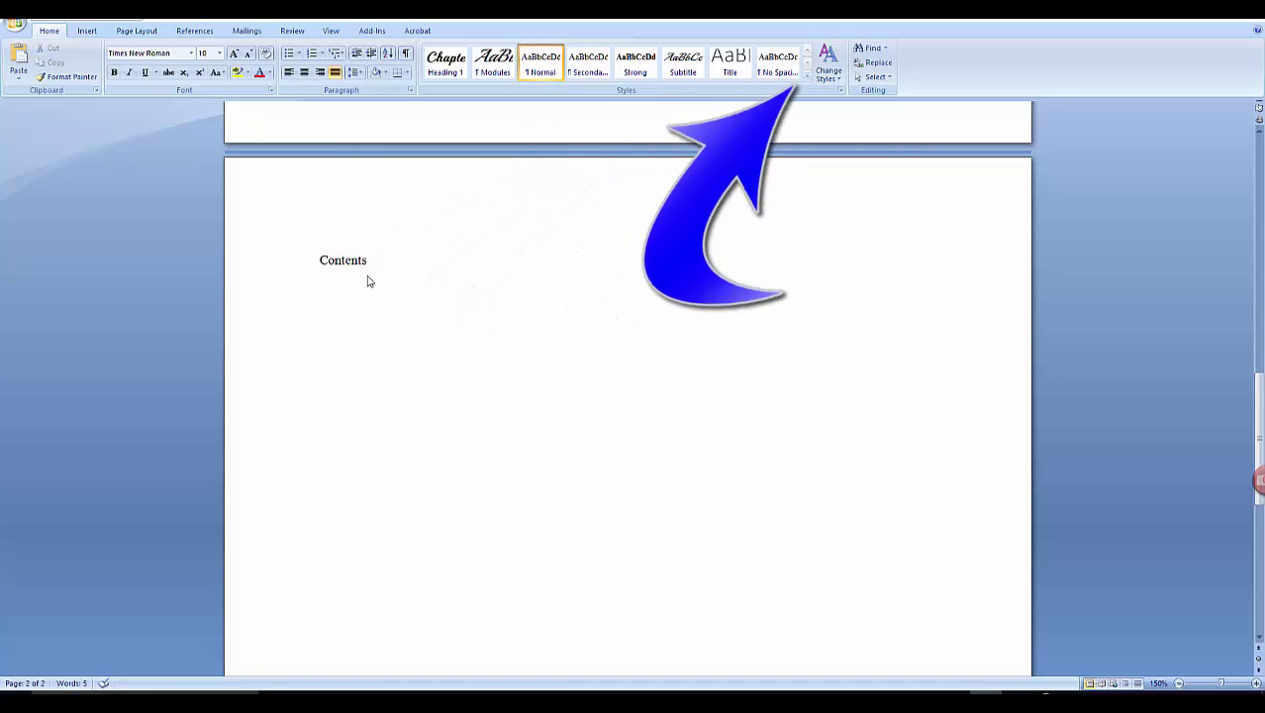
# - Apply Modules to the Contents heading and save a new TOC Title style from it
pyautogui.hotkey('ctrl', 'alt', 'shift', 's')
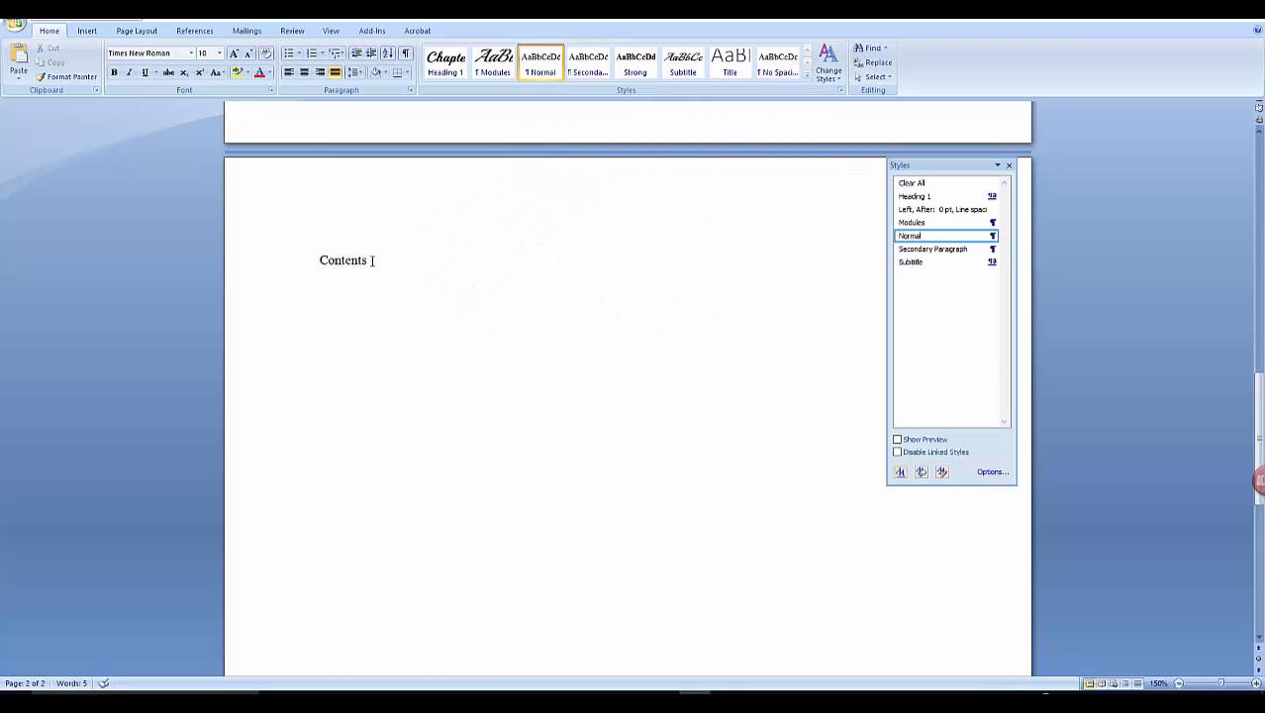
pyautogui.click(925, 222)
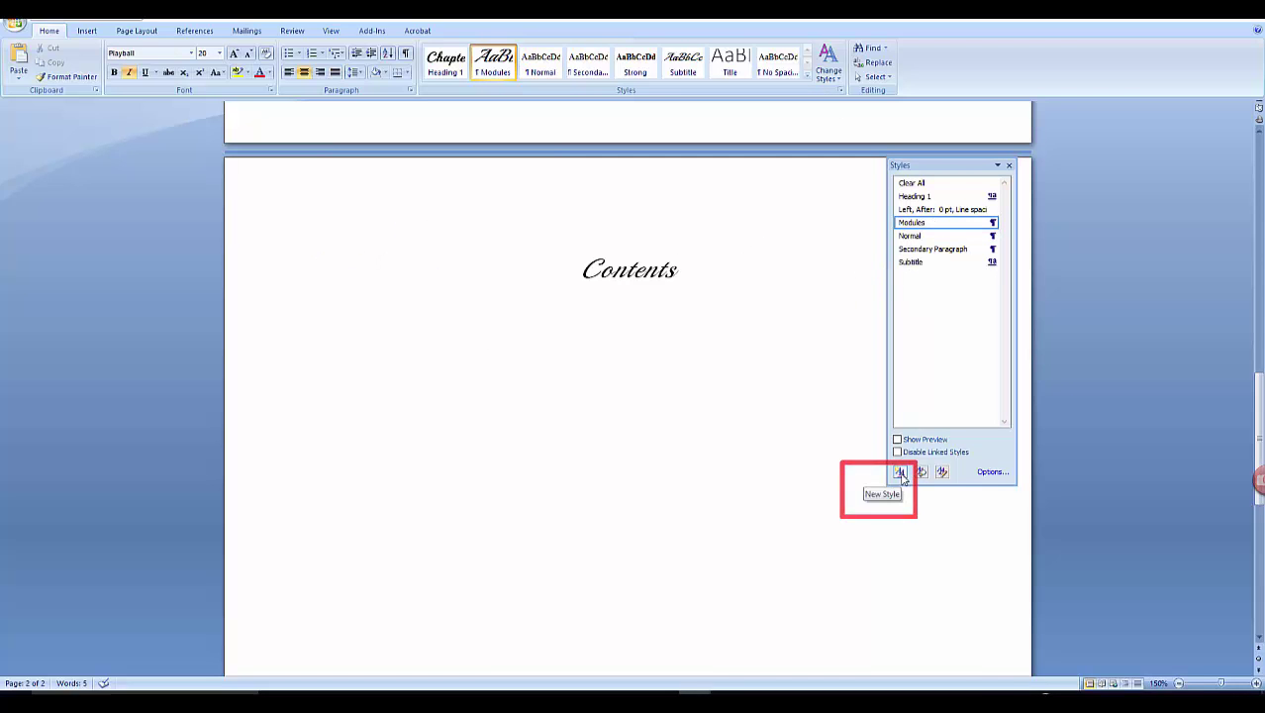
pyautogui.click(900, 473)
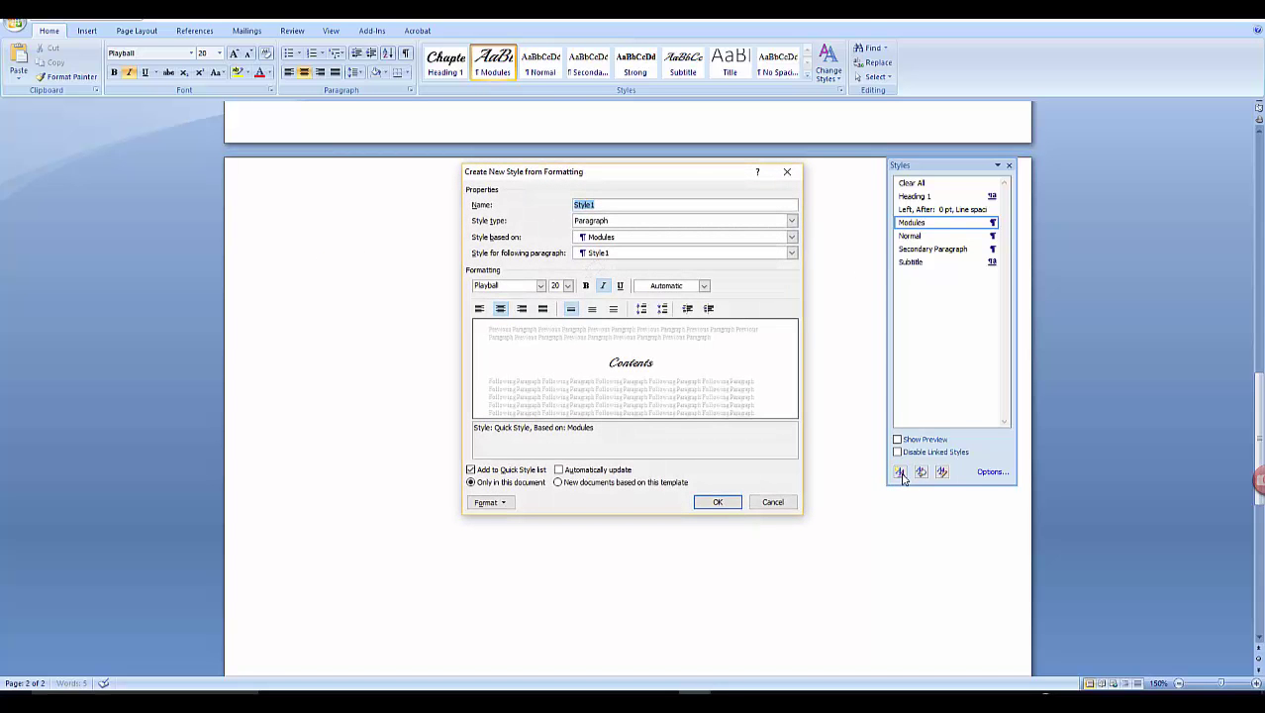
pyautogui.write('TOC Ti')
pyautogui.press('Tab')
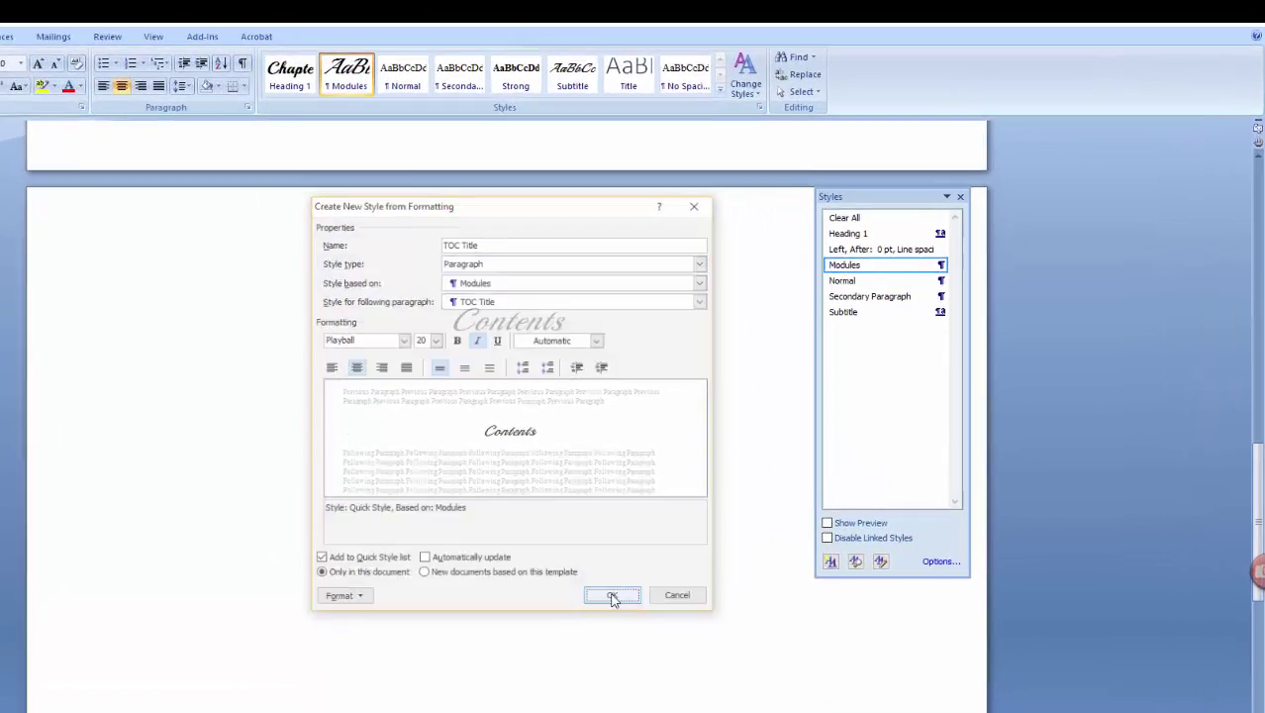
pyautogui.click(718, 502)
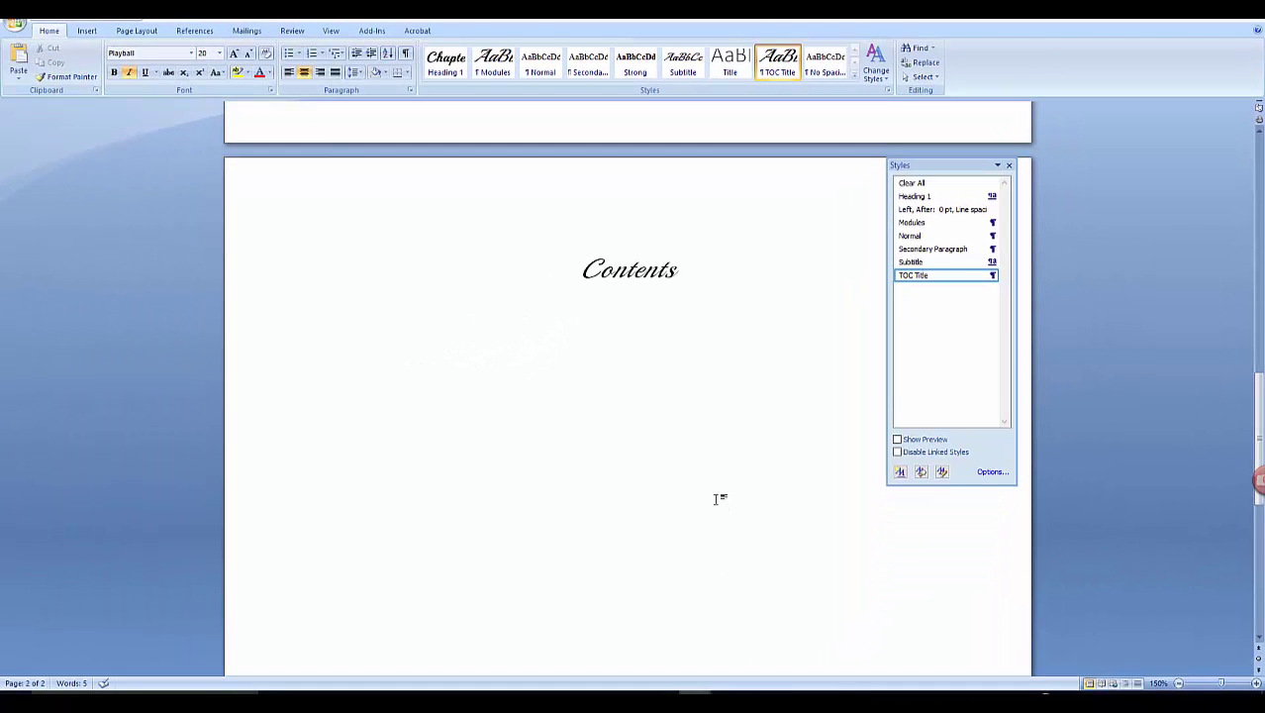
# - Add a line below Contents, open the page header, and set Header to Show in Manage Styles
pyautogui.press('Return')
pyautogui.doubleClick(340, 196)
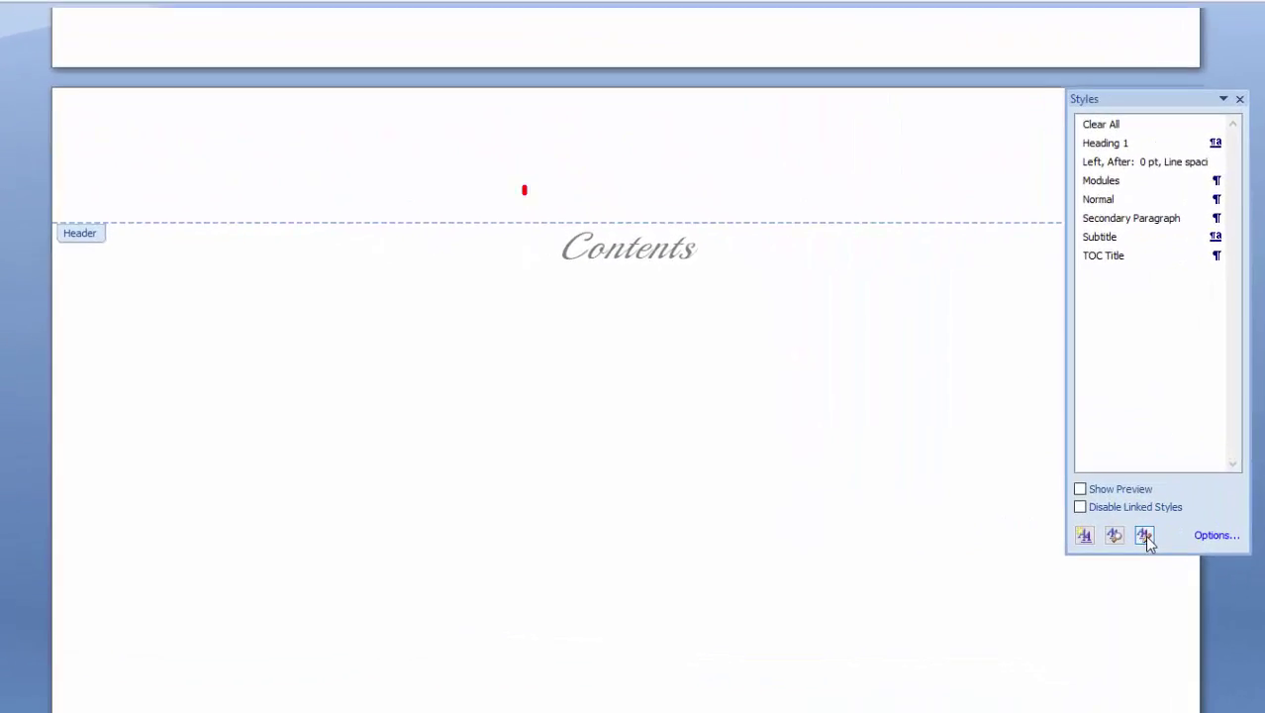
pyautogui.click(992, 471)
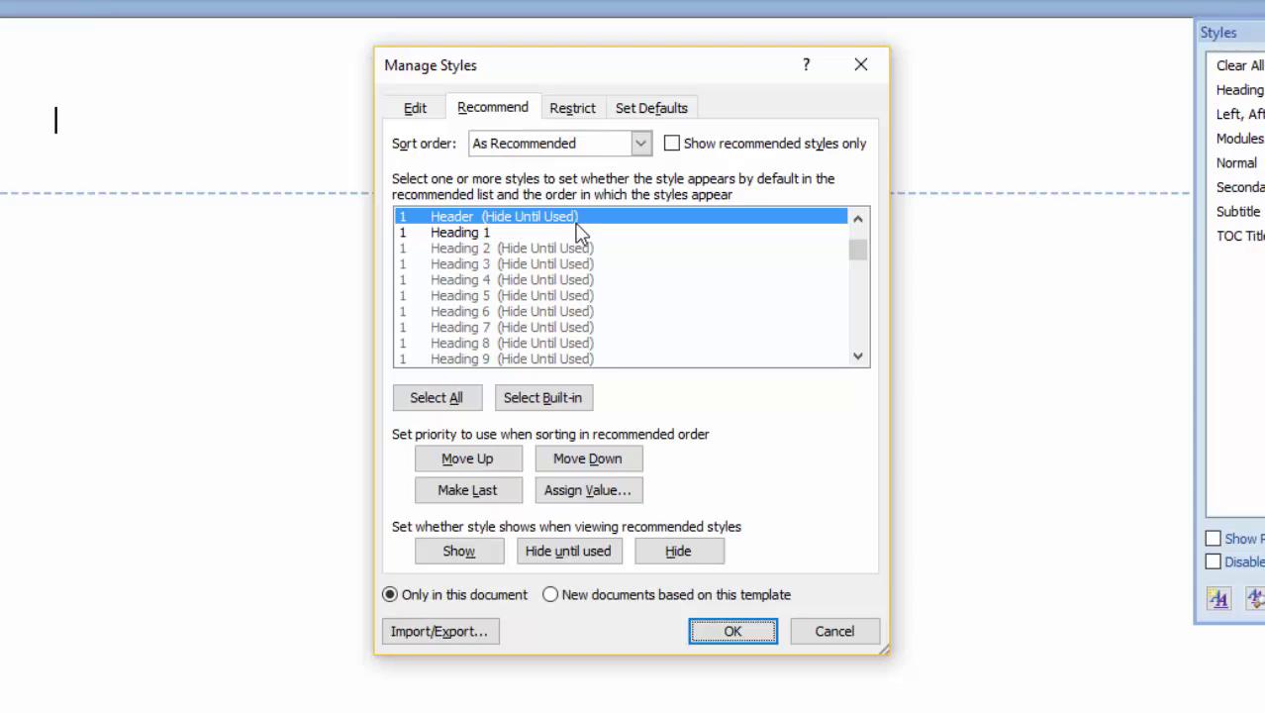
pyautogui.click(463, 553)
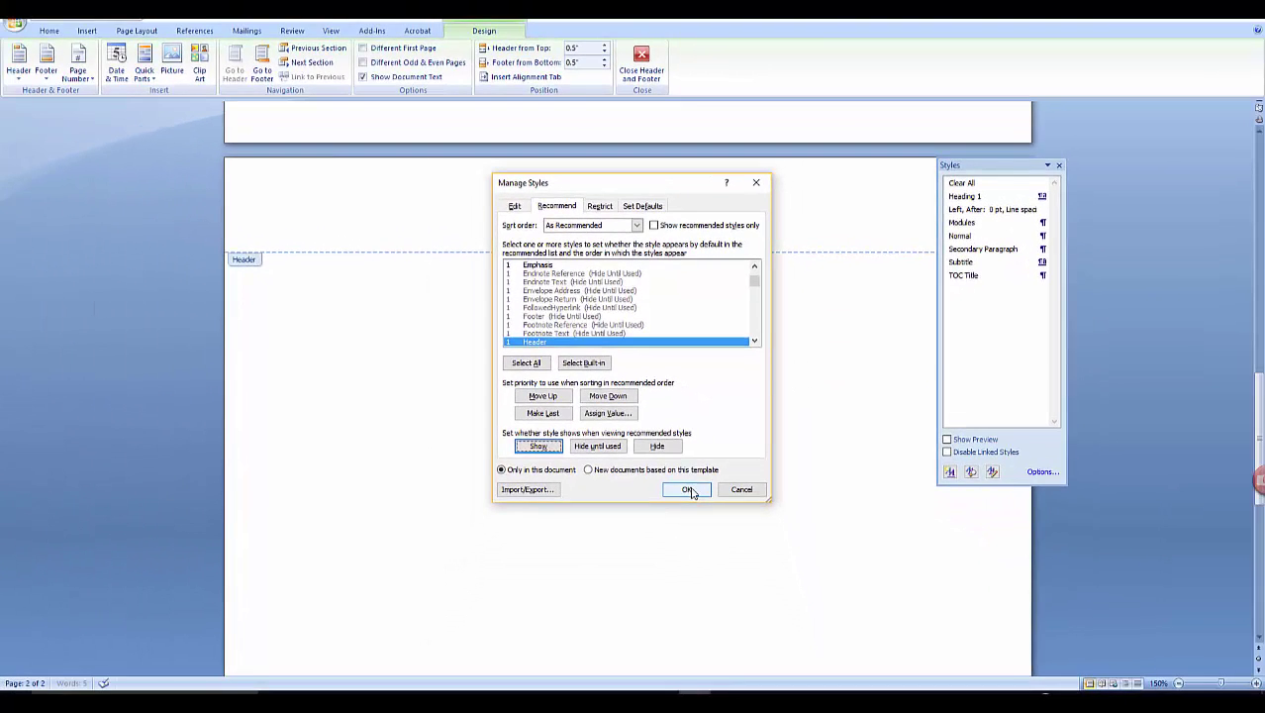
pyautogui.click(688, 490)
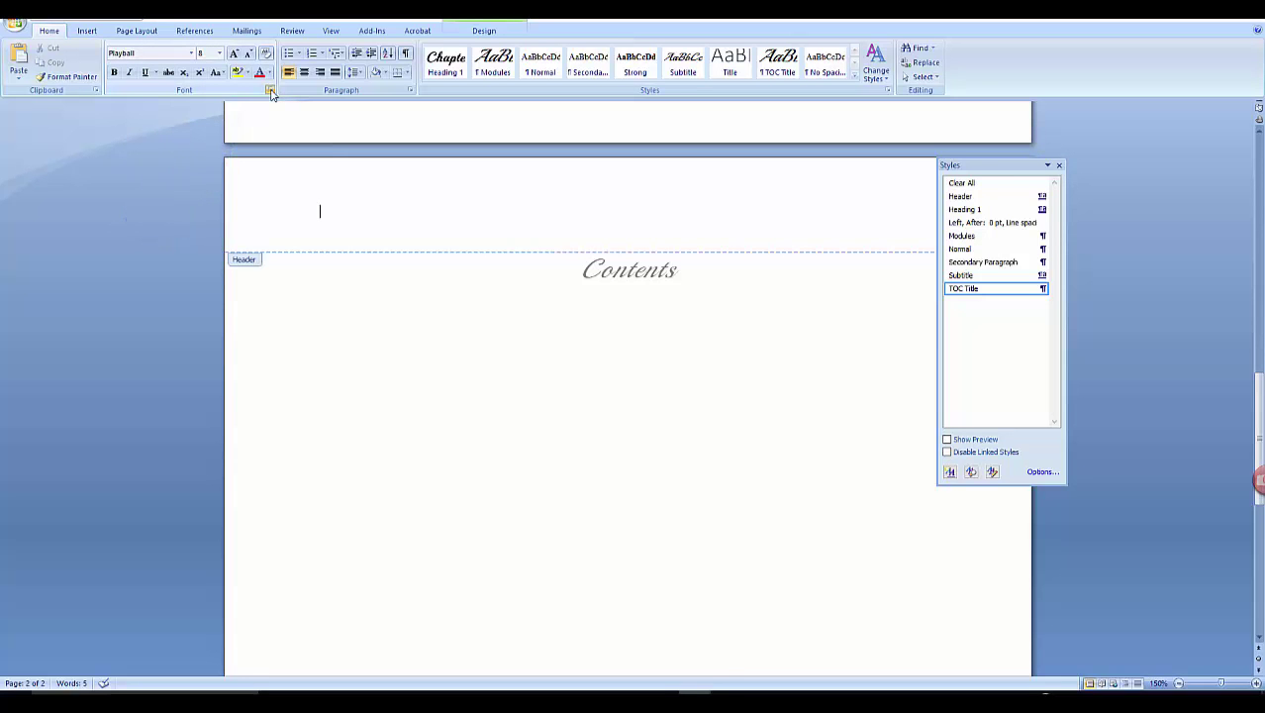
pyautogui.click(271, 92)
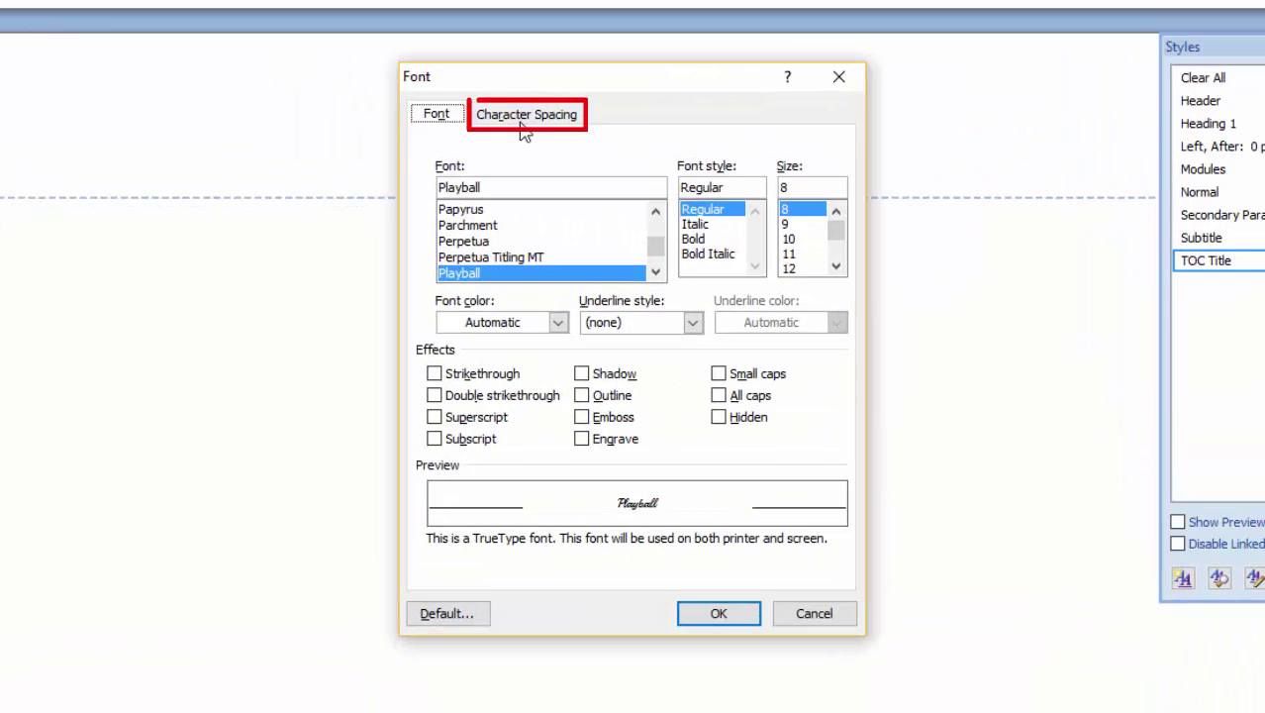
pyautogui.click(526, 114)
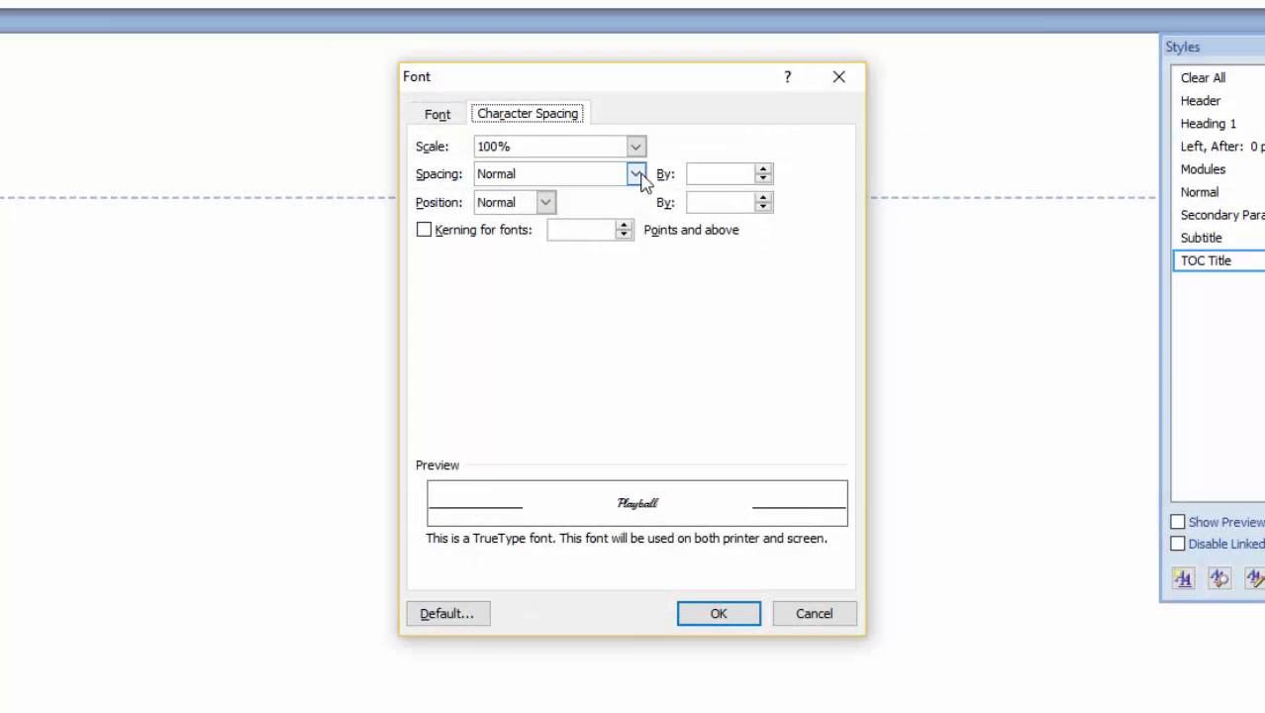
pyautogui.click(636, 174)
pyautogui.click(580, 210)
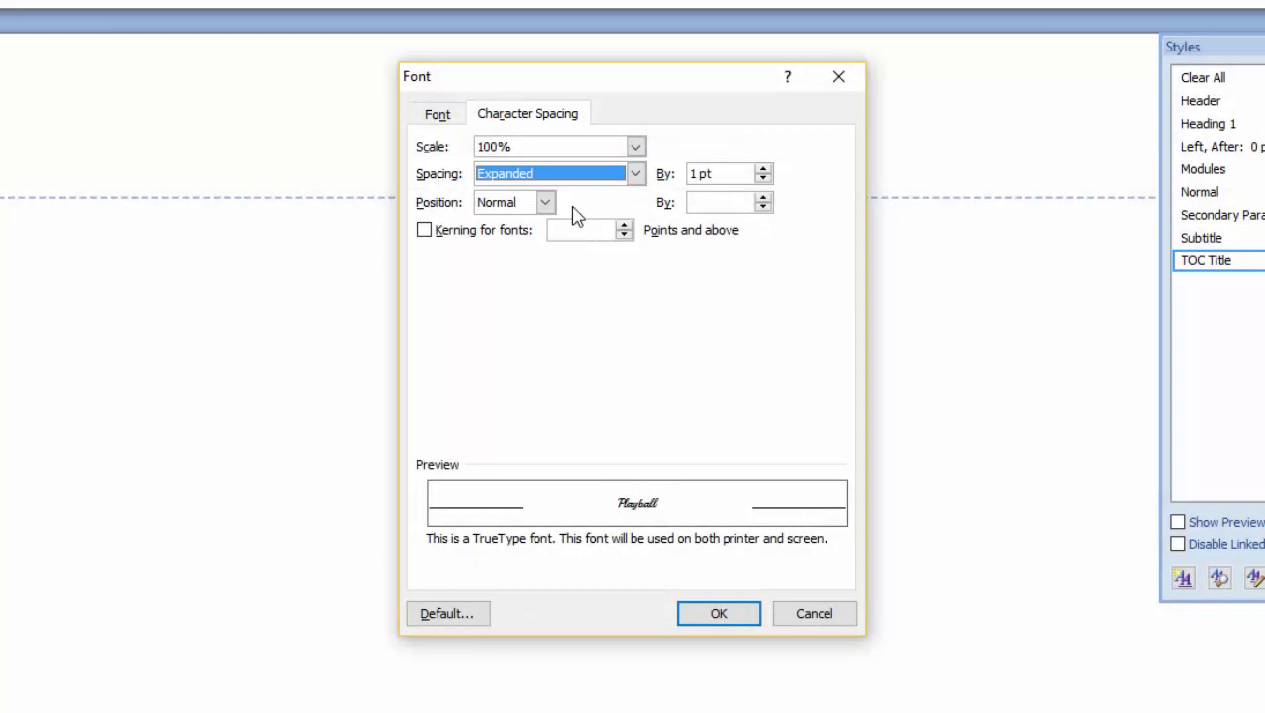
pyautogui.click(762, 169)
pyautogui.click(761, 169)
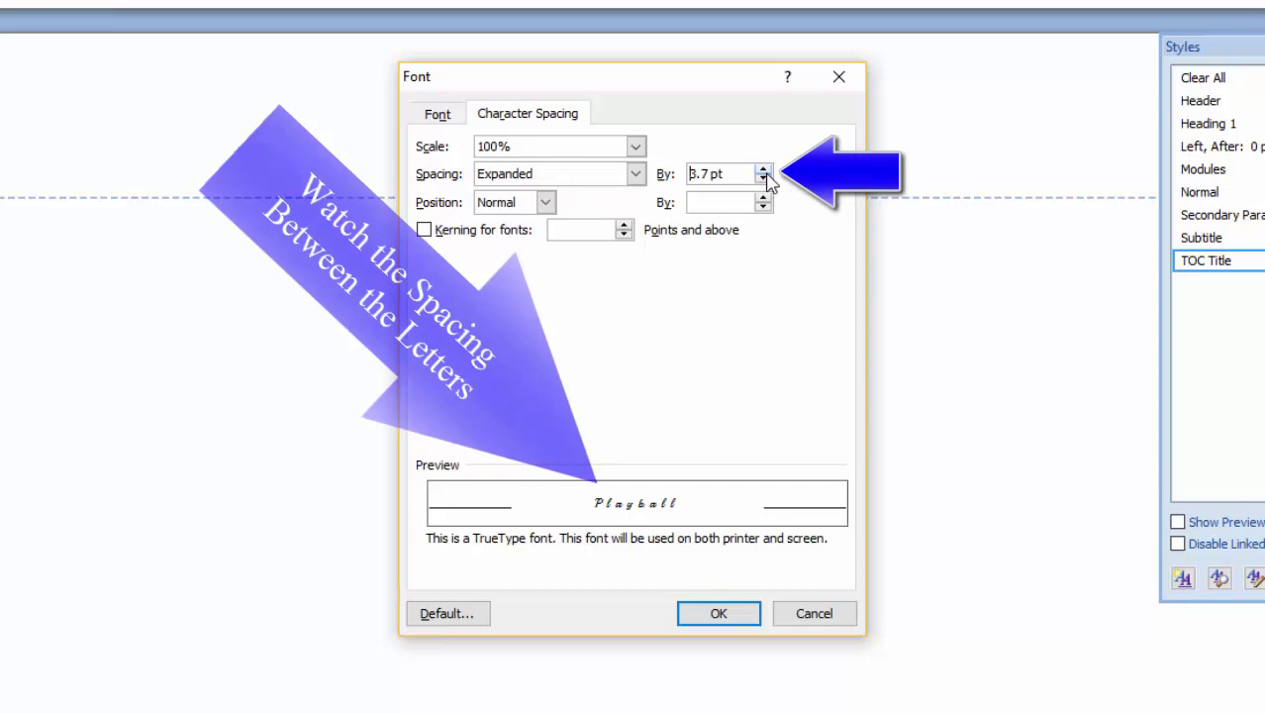
pyautogui.click(814, 614)
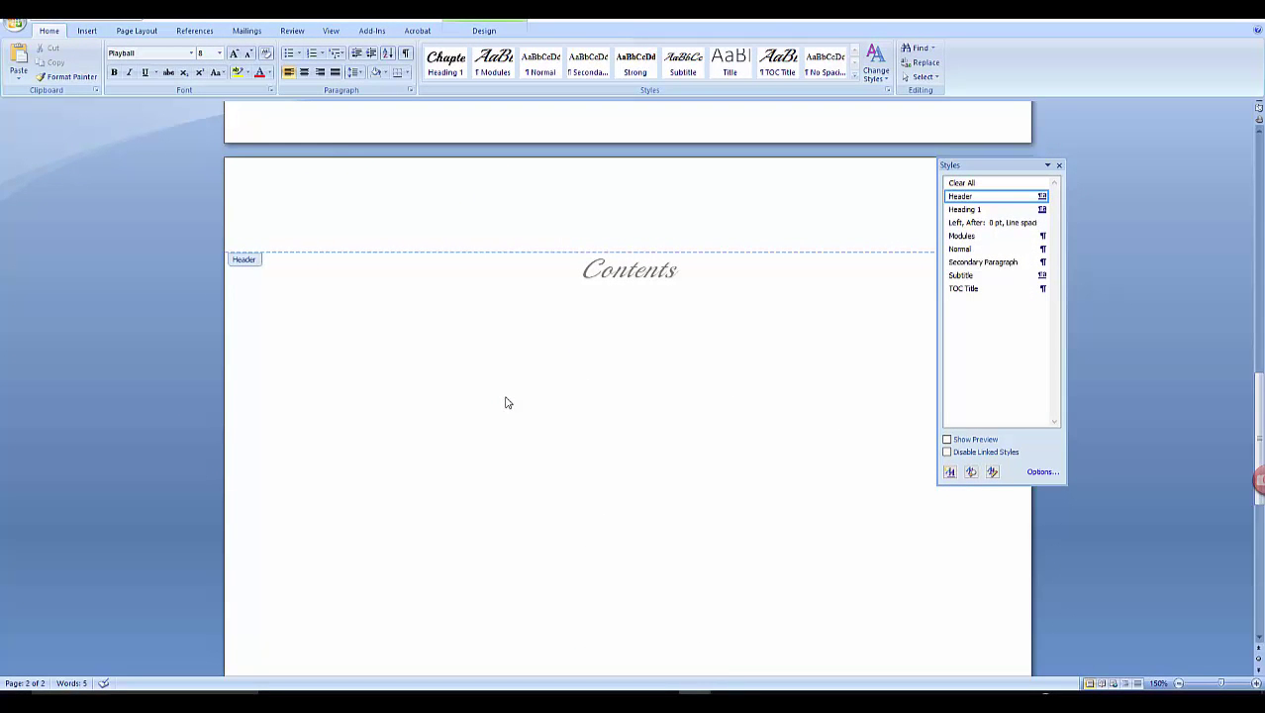
# - Double-click the document body to close the header and return to the Contents page
pyautogui.doubleClick(502, 394)
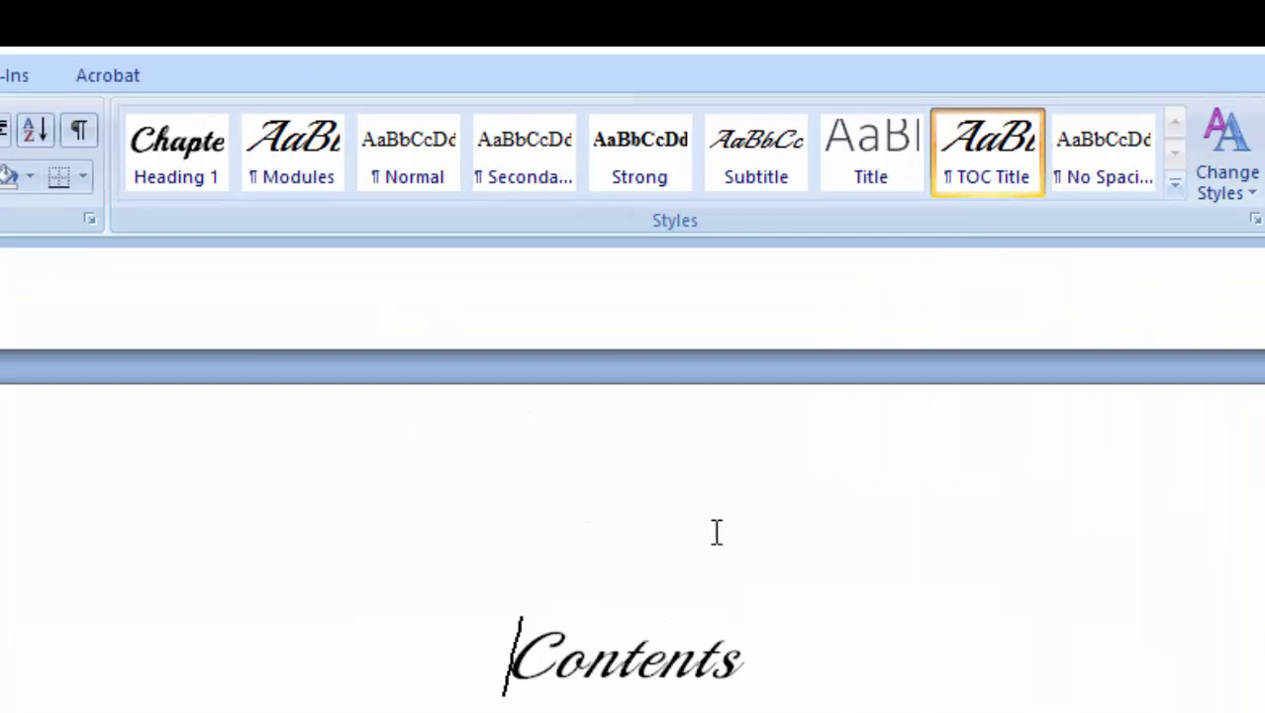
# - Remove Strong and No Spacing from the Quick Style gallery
pyautogui.rightClick(636, 156)
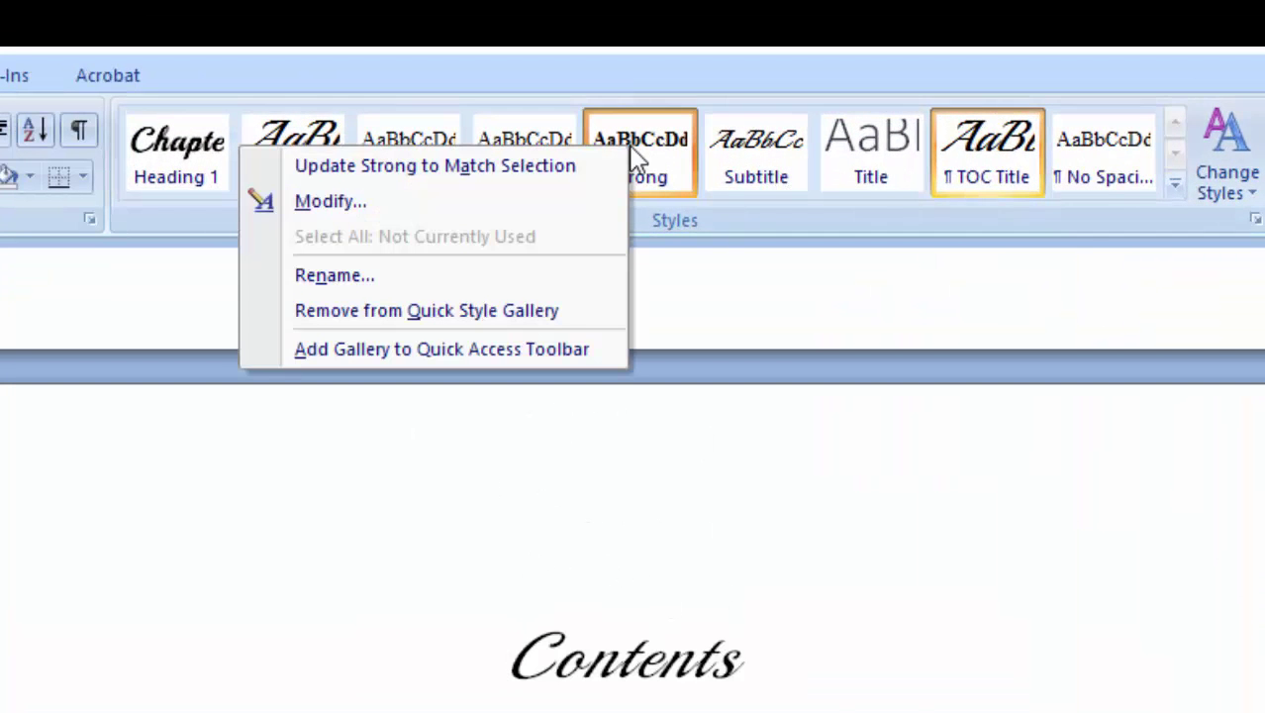
pyautogui.click(511, 311)
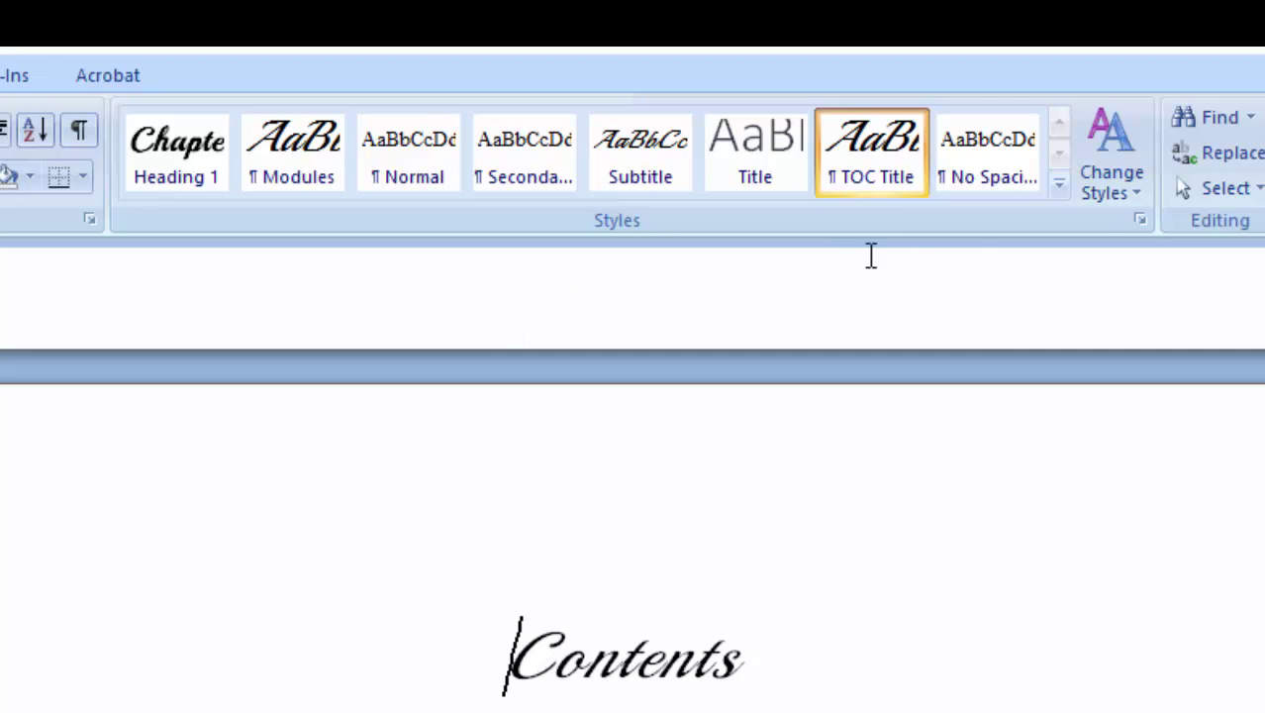
pyautogui.rightClick(980, 155)
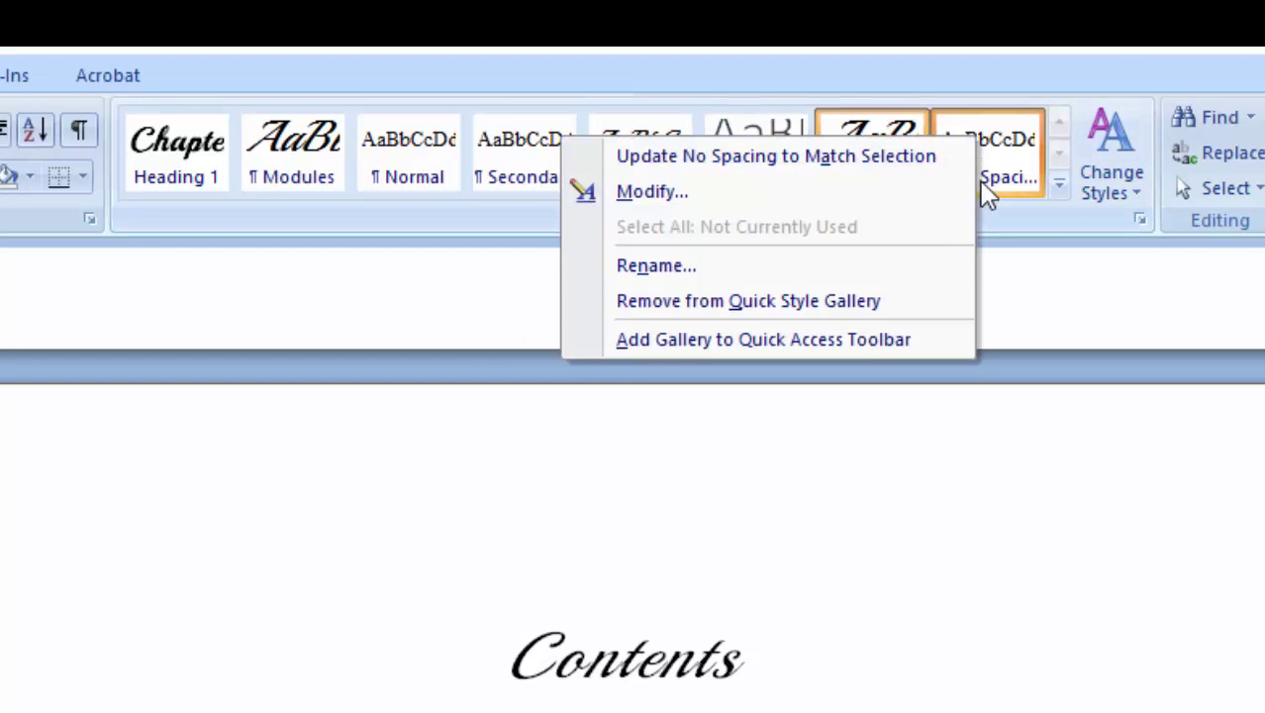
pyautogui.click(896, 300)
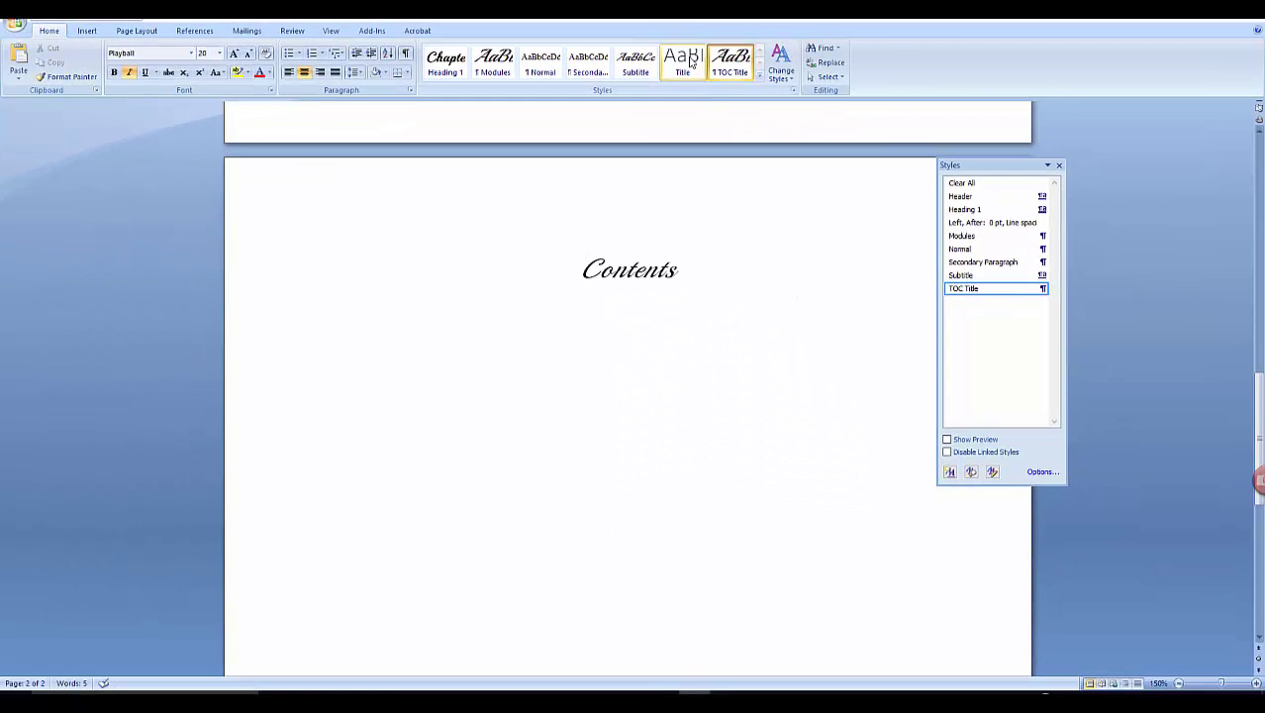
pyautogui.press('End')
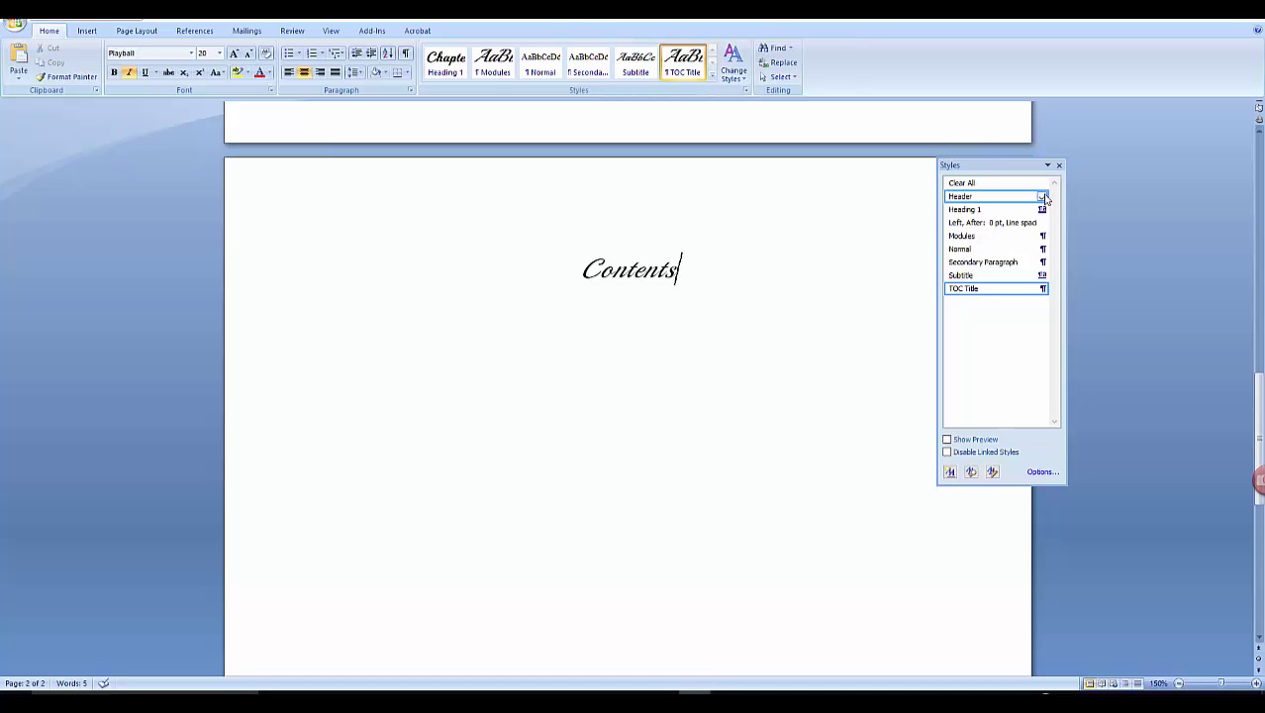
pyautogui.click(1042, 197)
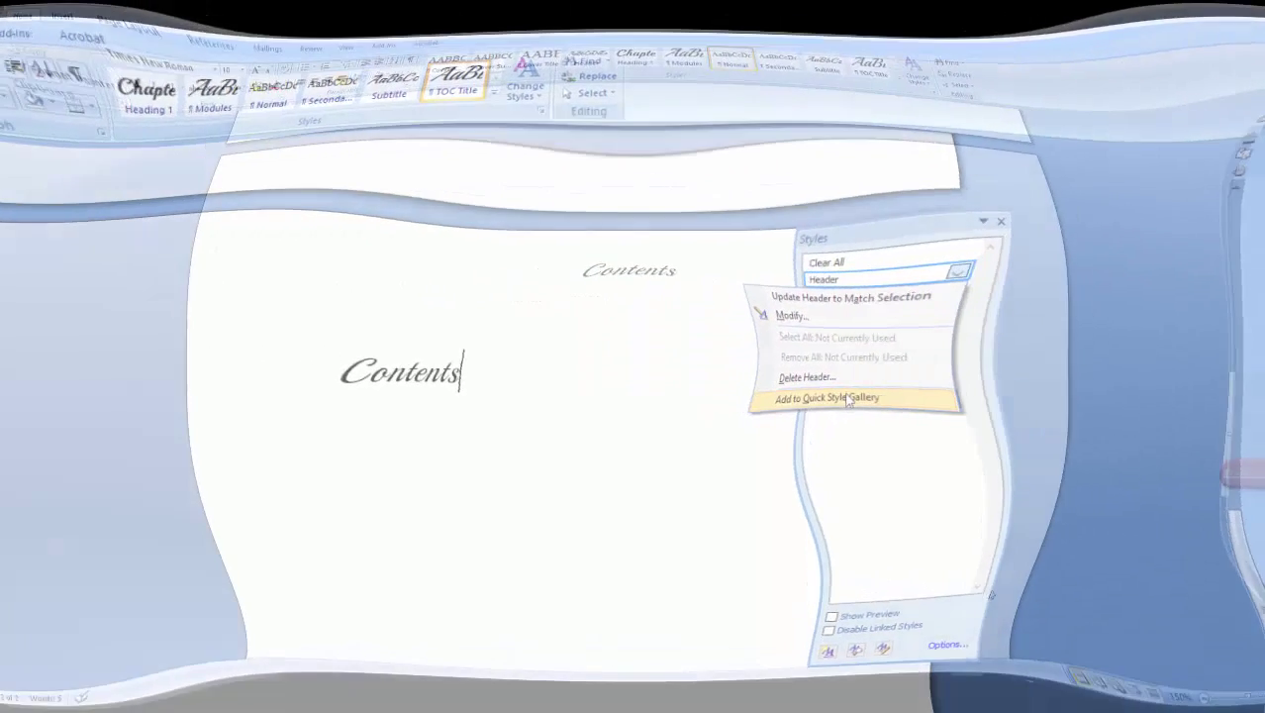
# - Add Header to the Quick Style gallery and bring up the Styles pane
pyautogui.click(870, 402)
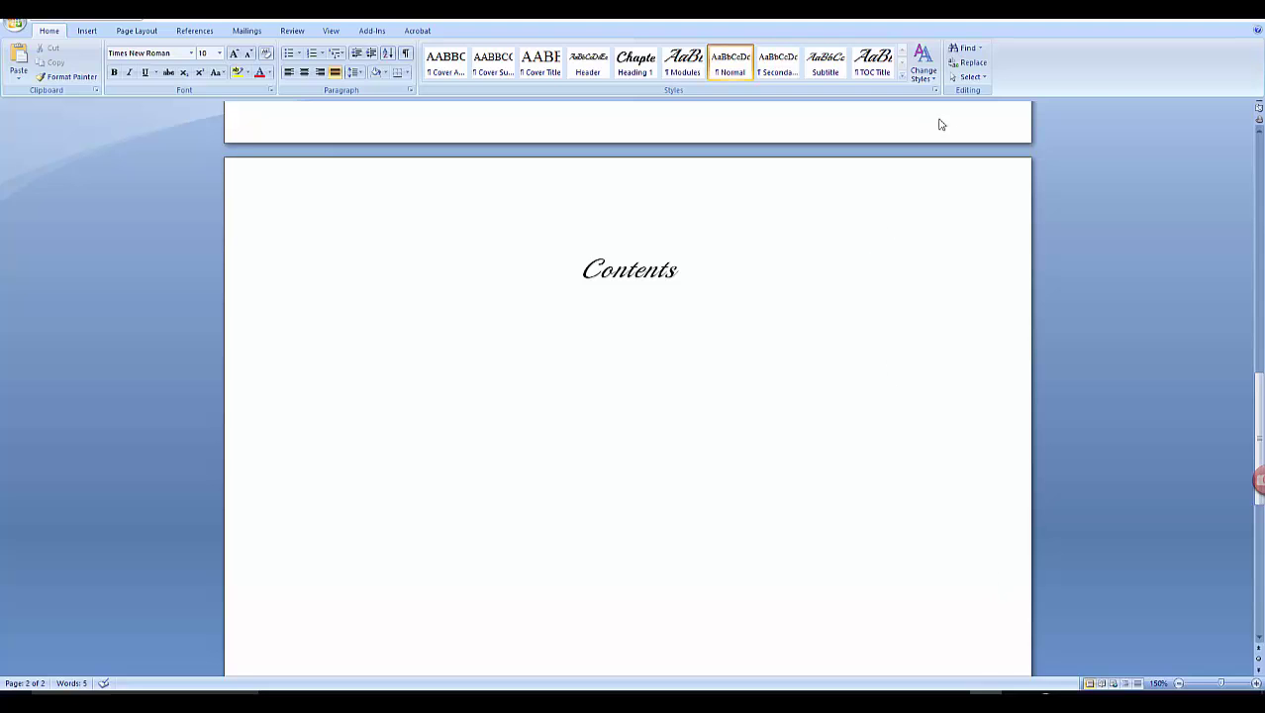
pyautogui.click(936, 90)
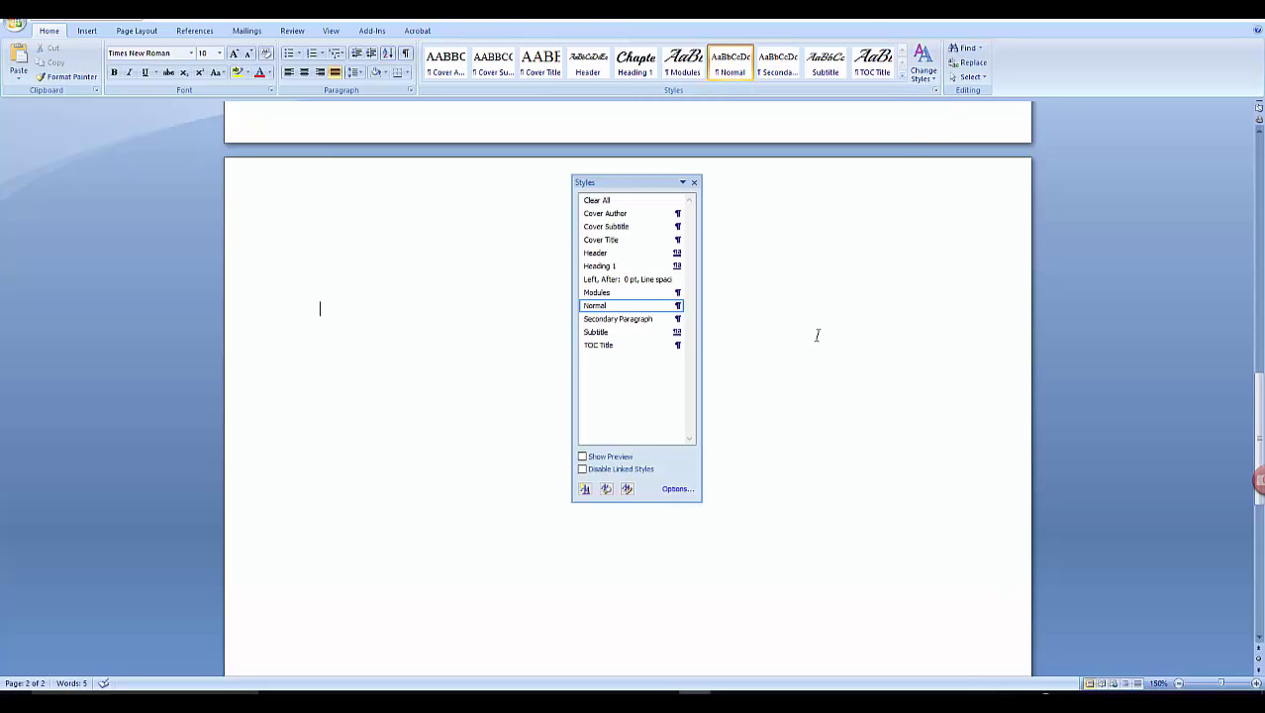